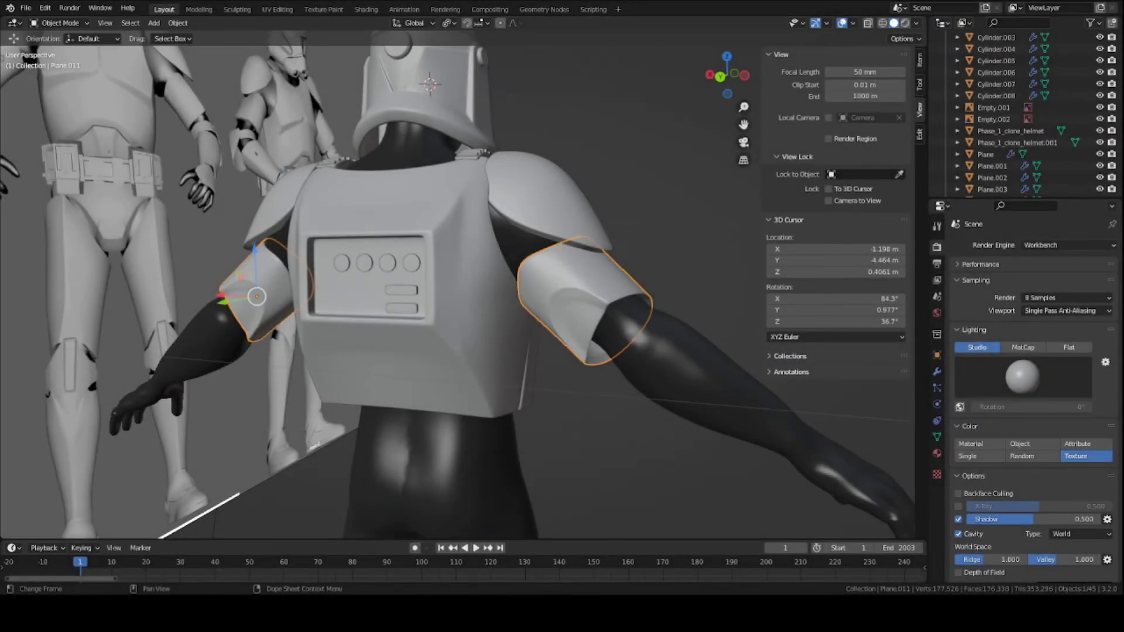
scroll(560, 416, up, 3)
Orbit the view toward the trooper's back plate and upper-arm armor pieces.
mouse_move(561, 415)
middle_down()
mouse_move(311, 360)
mouse_move(513, 358)
mouse_move(567, 379)
mouse_move(440, 367)
middle_up()
scroll(289, 384, up, 3)
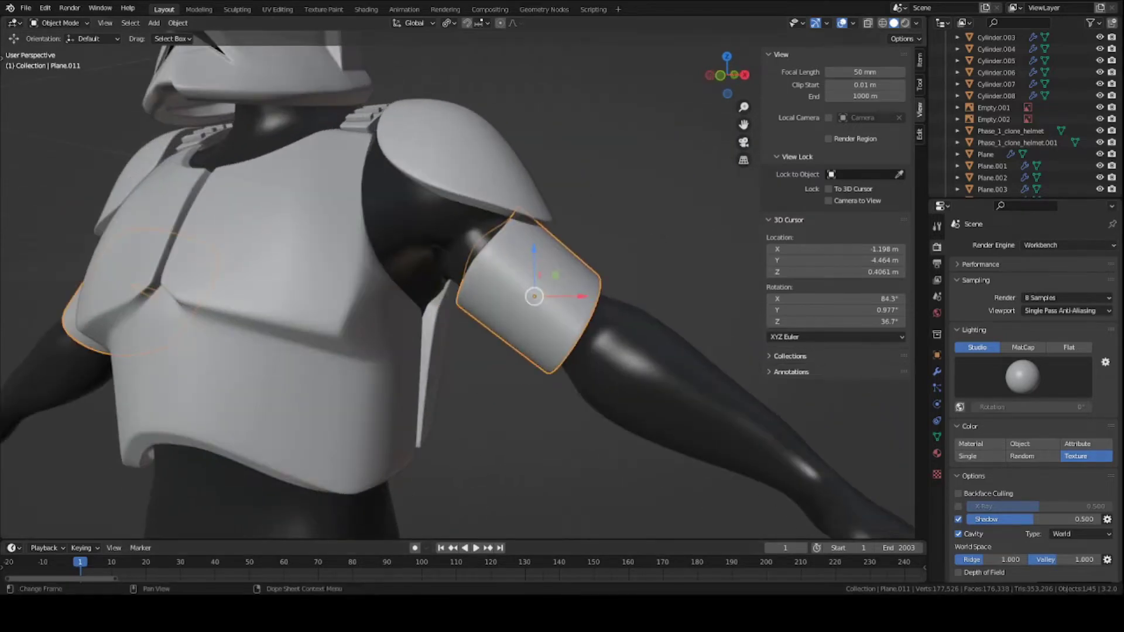
scroll(439, 347, down, 1)
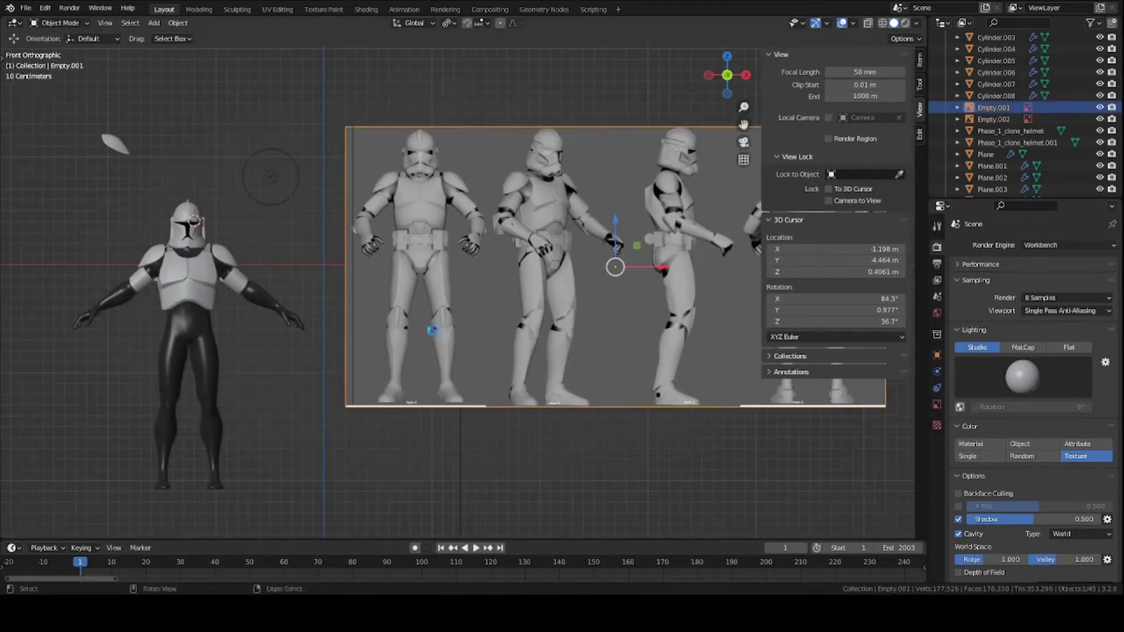
Save the armor file and inspect the reference images from the front and side.
key(ctrl+s)
mouse_move(451, 327)
middle_down()
mouse_move(490, 286)
mouse_move(360, 302)
middle_up()
key(KP_1)
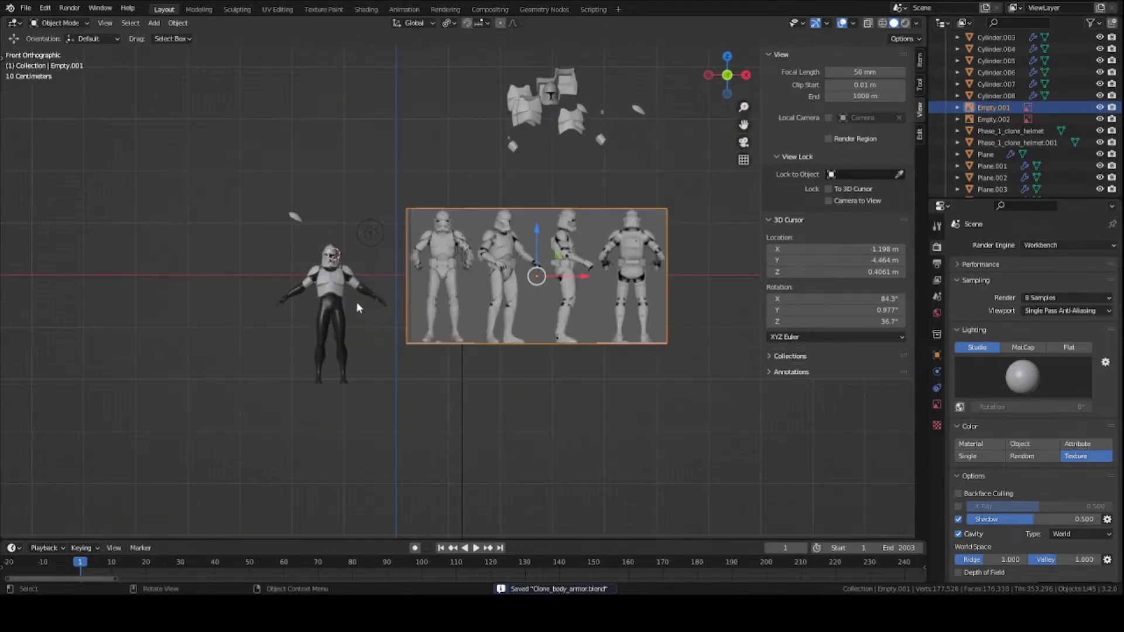
scroll(468, 286, up, 2)
scroll(479, 292, up, 1)
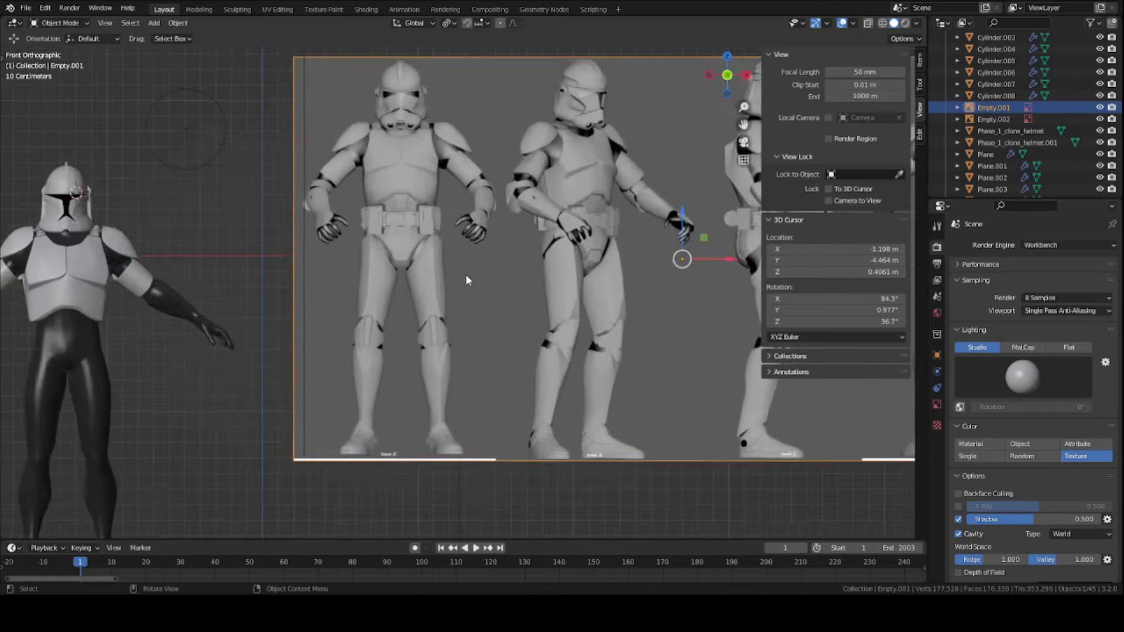
scroll(465, 274, up, 1)
shift+scroll(497, 280, up, 2)
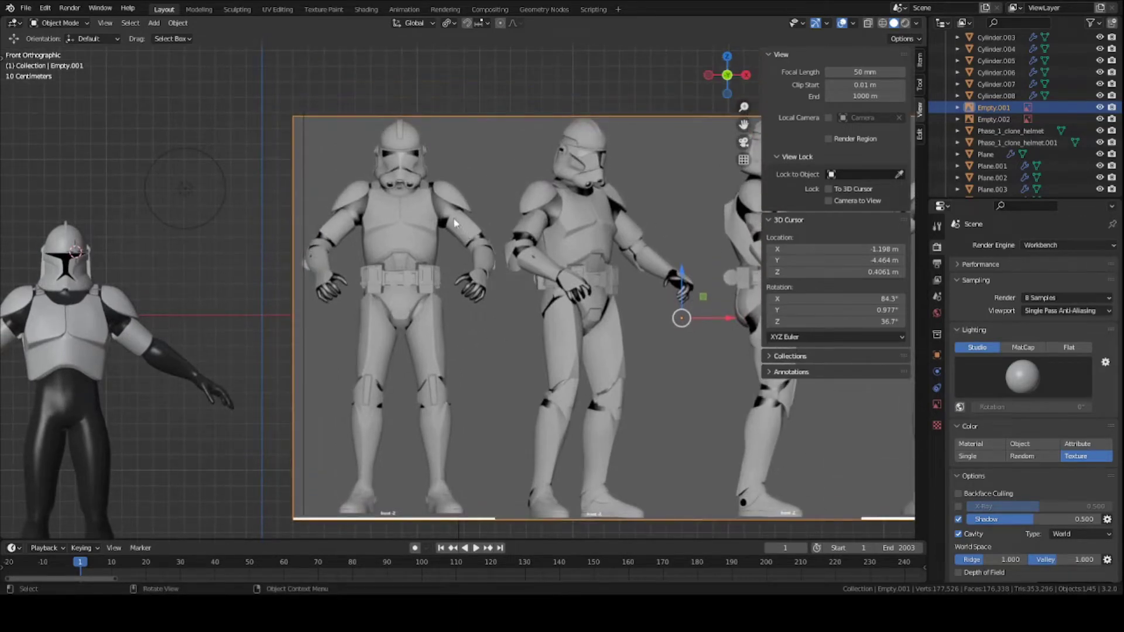
key(KP_3)
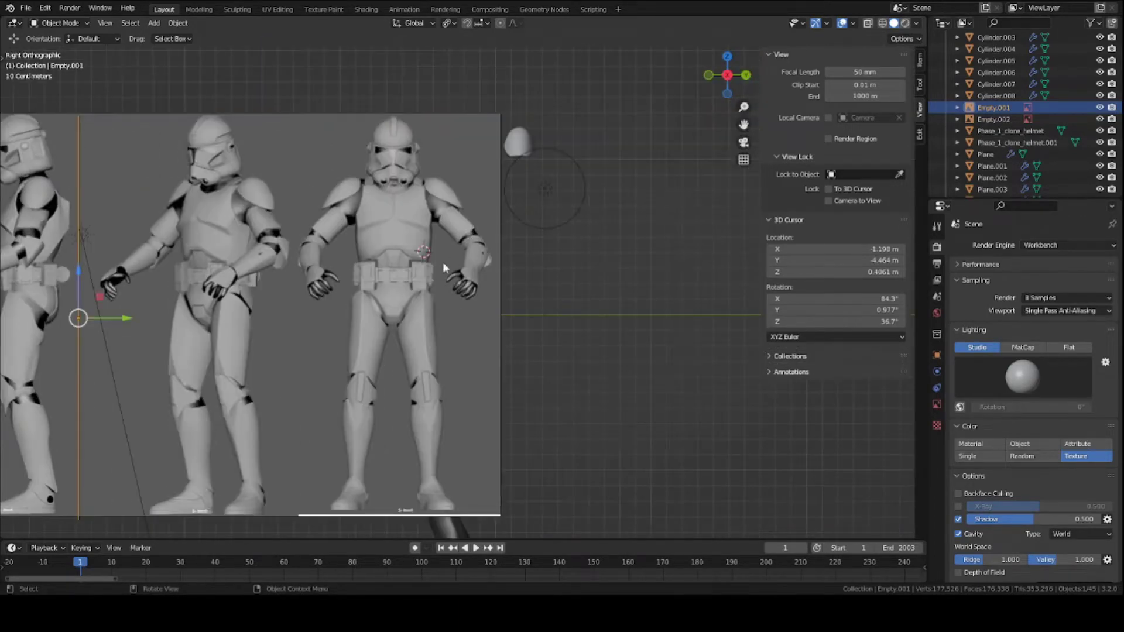
scroll(443, 280, up, 2)
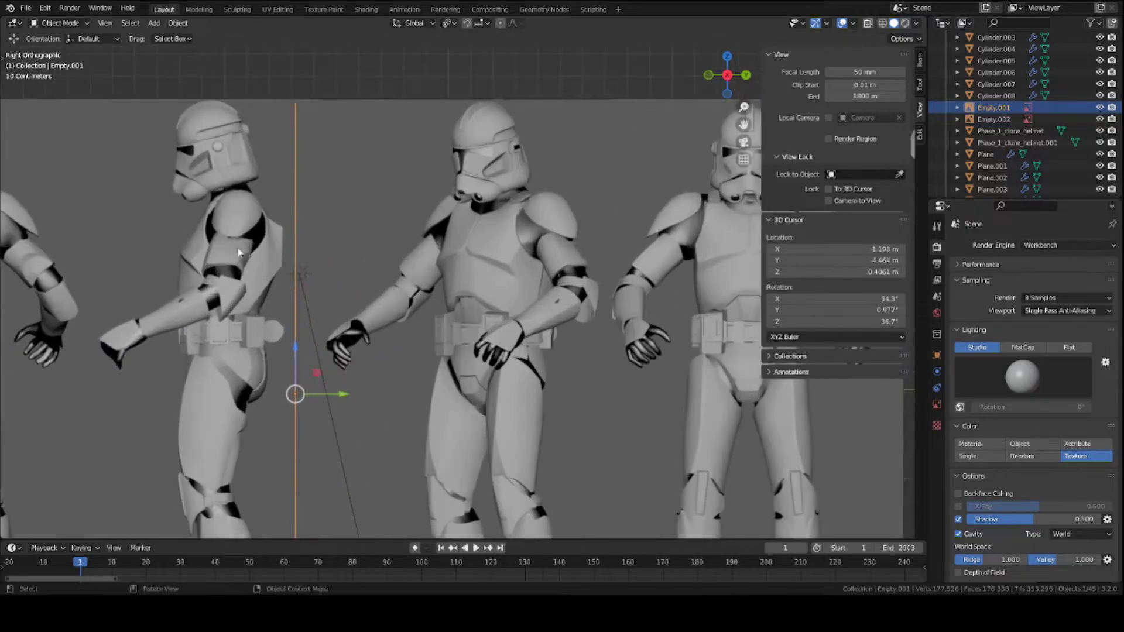
scroll(442, 280, up, 2)
scroll(383, 272, up, 2)
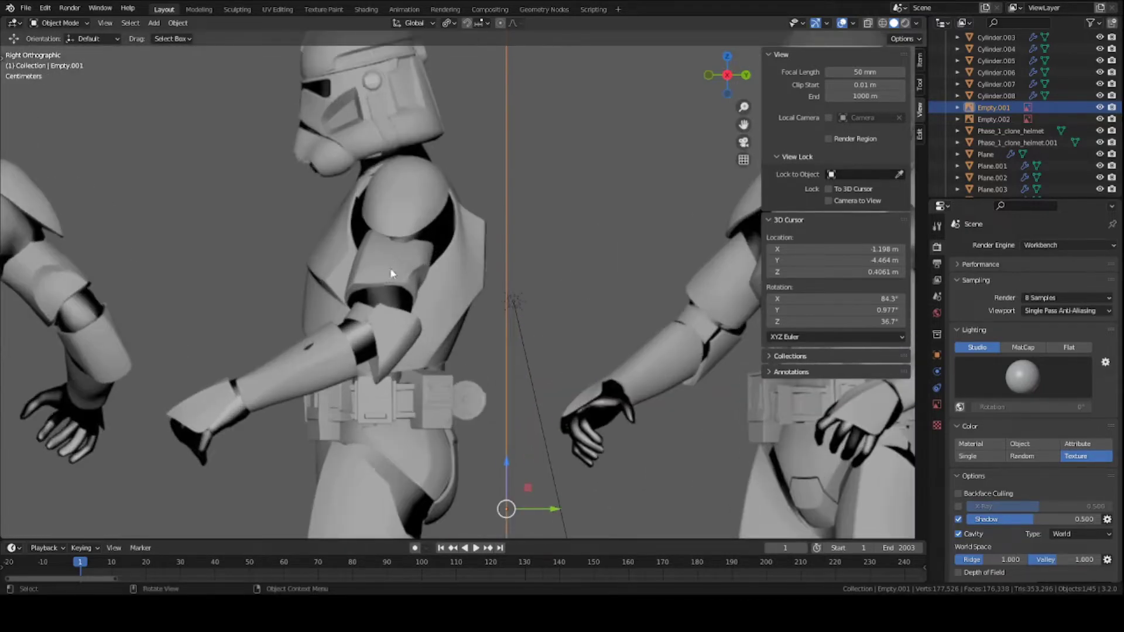
Save again and re-check the troopers' arms in a straight-on front view.
key(ctrl+s)
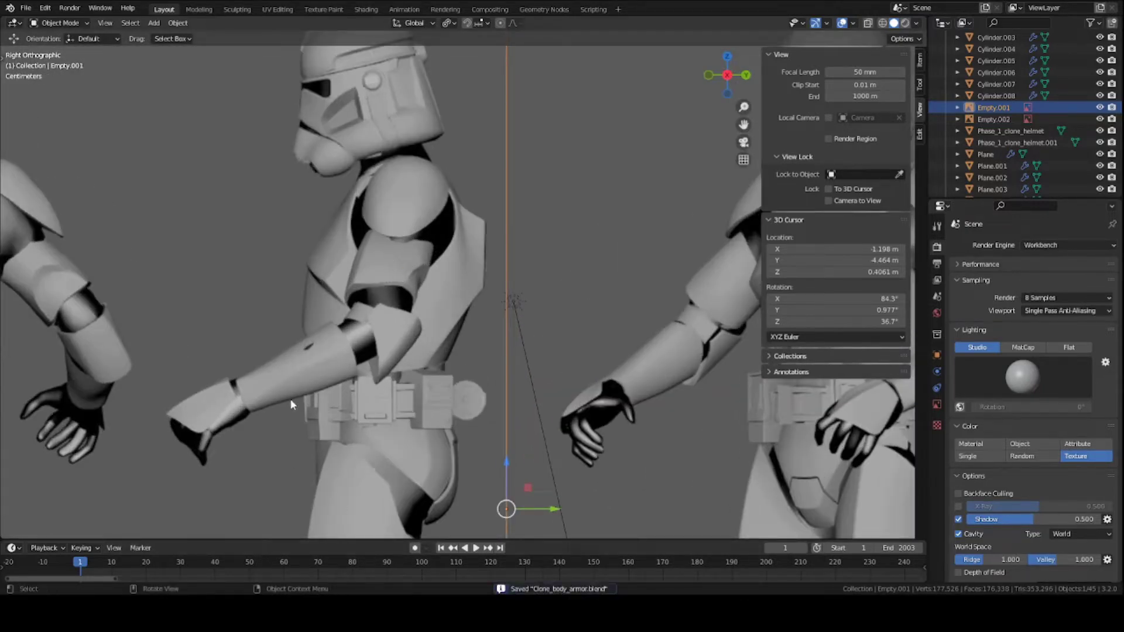
middle_drag(298, 408, 299, 414)
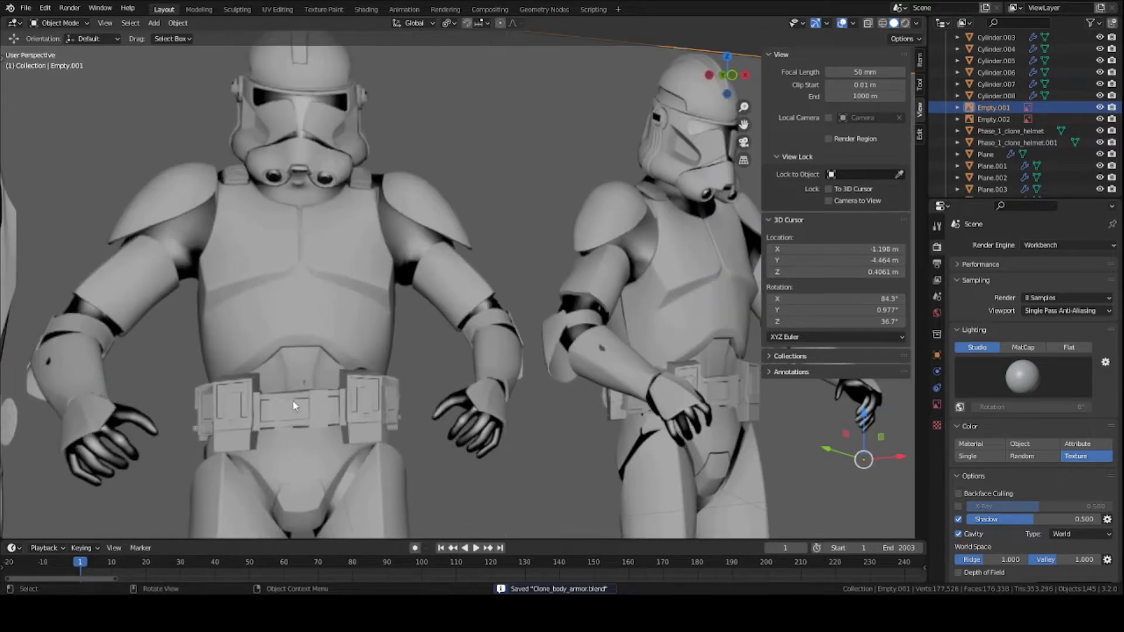
scroll(294, 405, down, 2)
key(KP_1)
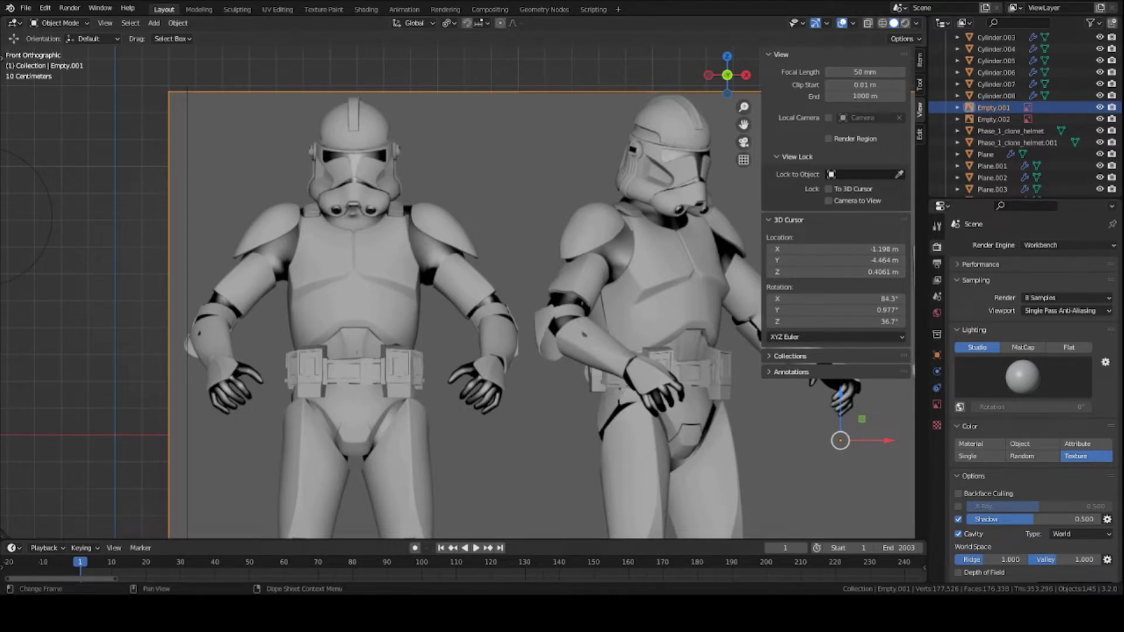
scroll(456, 308, down, 1)
key(ctrl+s)
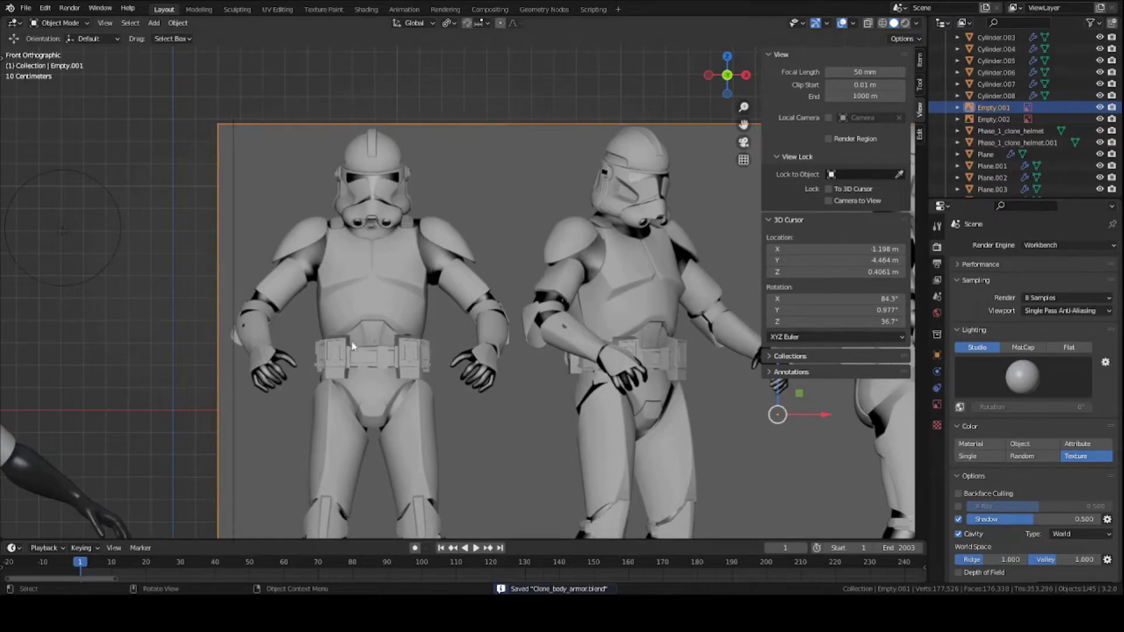
scroll(469, 292, up, 5)
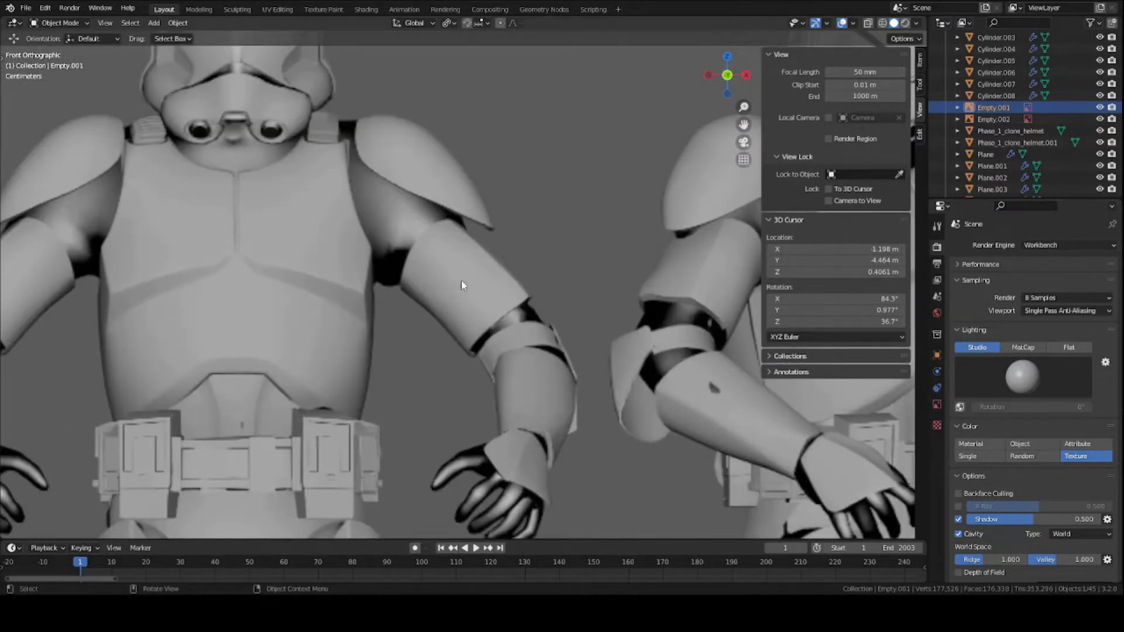
Check the reference arm from behind and the front, then set the 3D cursor on its bicep plate.
key(shift)
click(727, 76)
click(726, 77)
scroll(456, 263, up, 1)
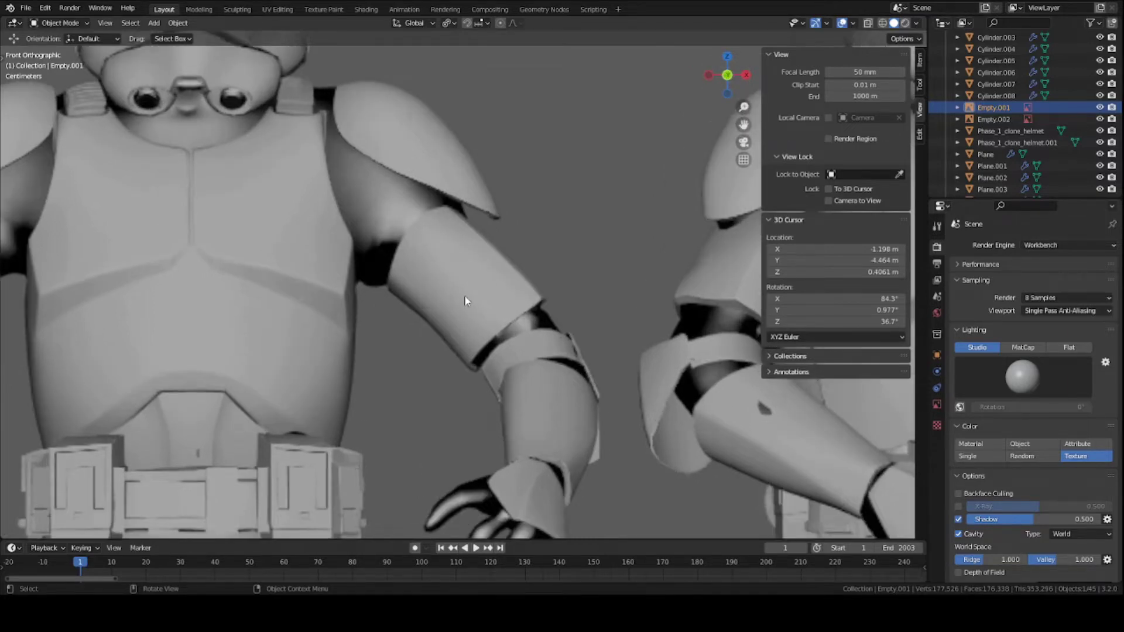
scroll(462, 293, up, 1)
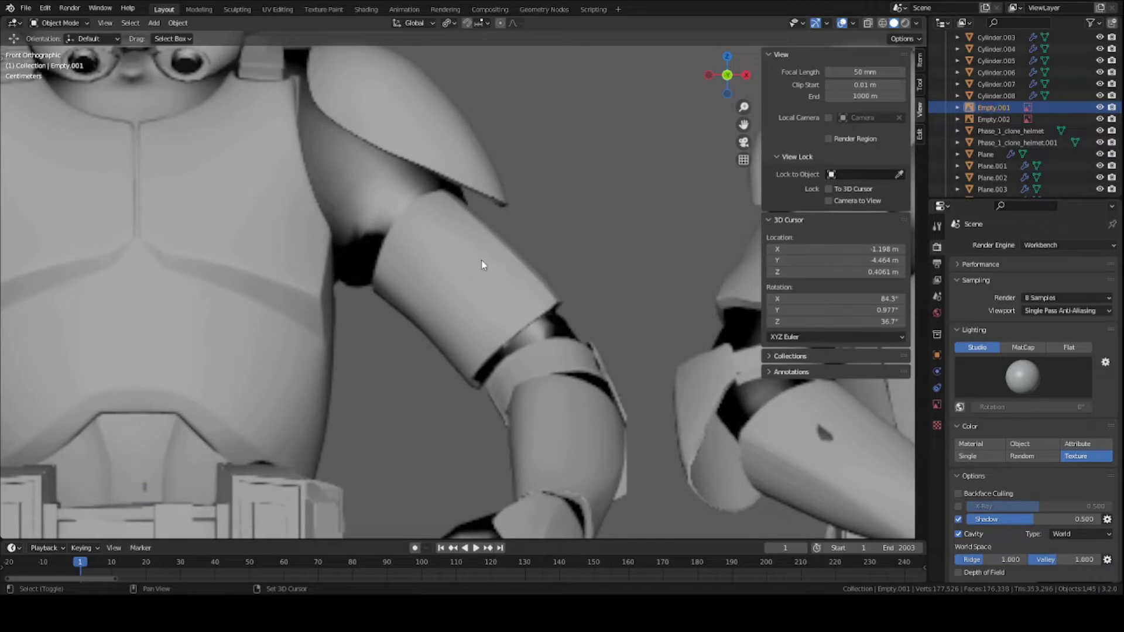
shift+right_click(460, 282)
Add a plane at the 3D cursor and turn it to face the front view.
key(shift+a)
click(481, 264)
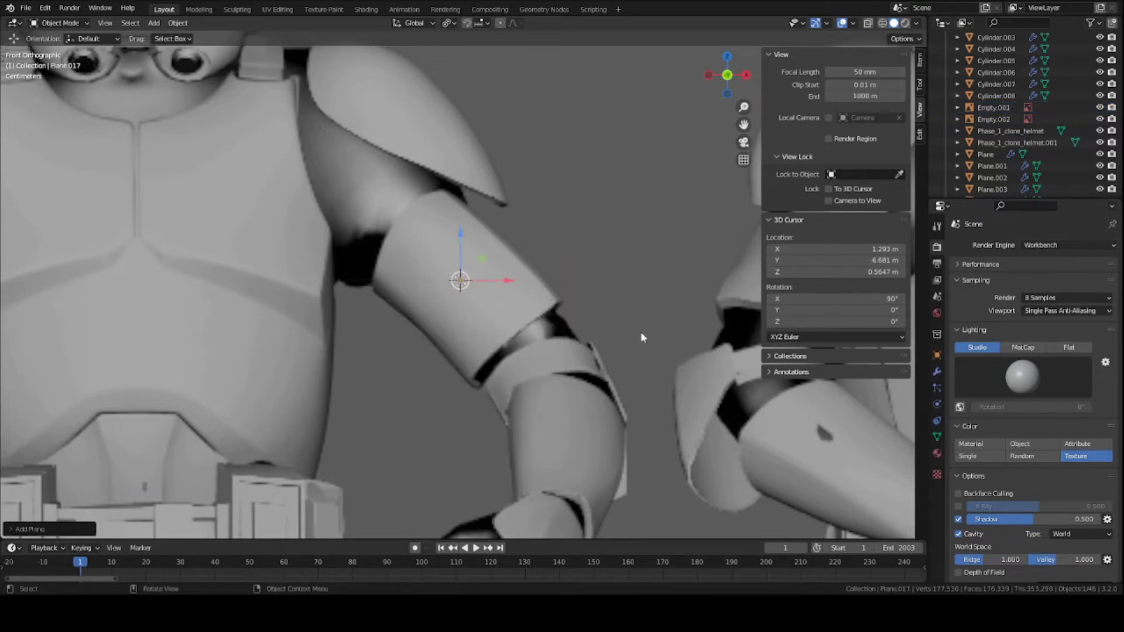
key(r)
key(Return)
scroll(533, 280, down, 3)
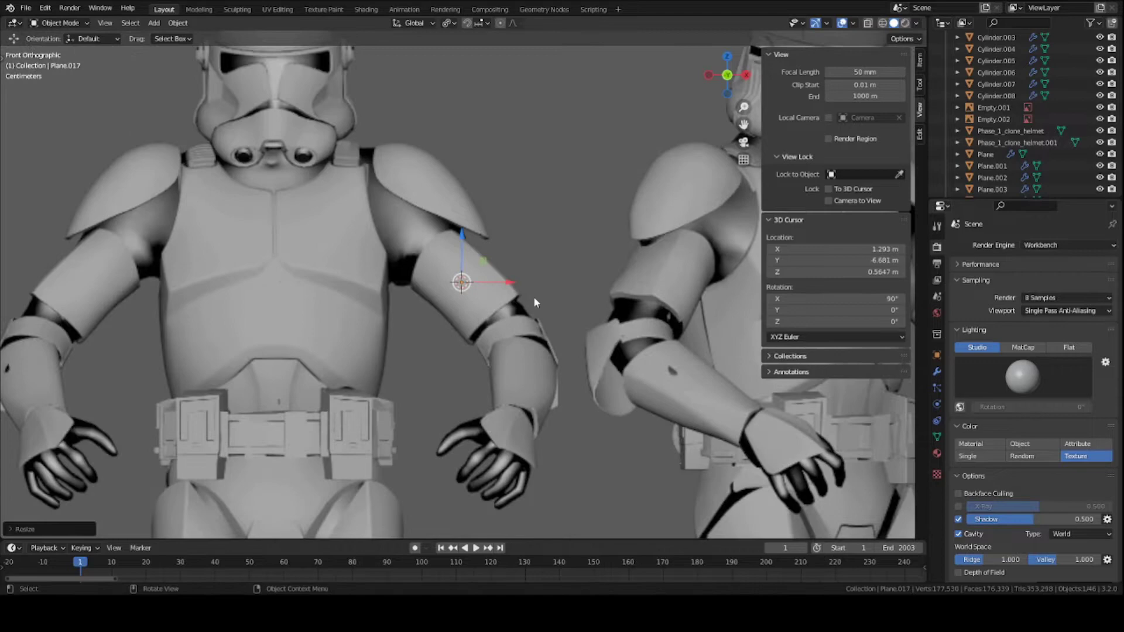
mouse_move(545, 325)
middle_down()
mouse_move(502, 335)
mouse_move(521, 325)
middle_up()
key(KP_1)
scroll(522, 325, up, 4)
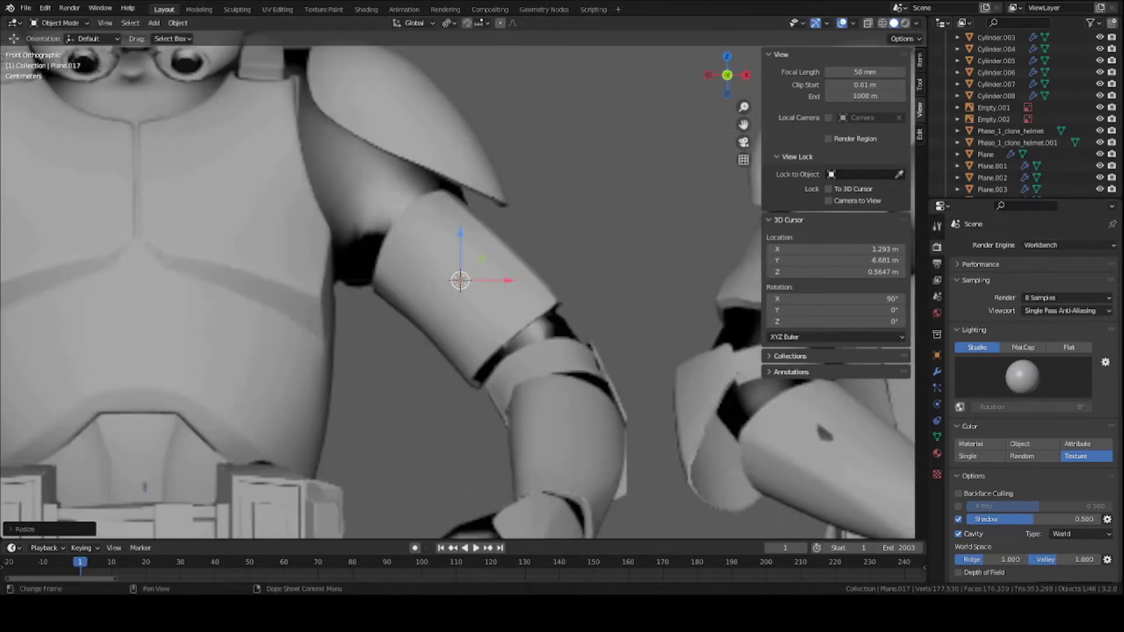
scroll(447, 312, down, 2)
scroll(462, 303, up, 3)
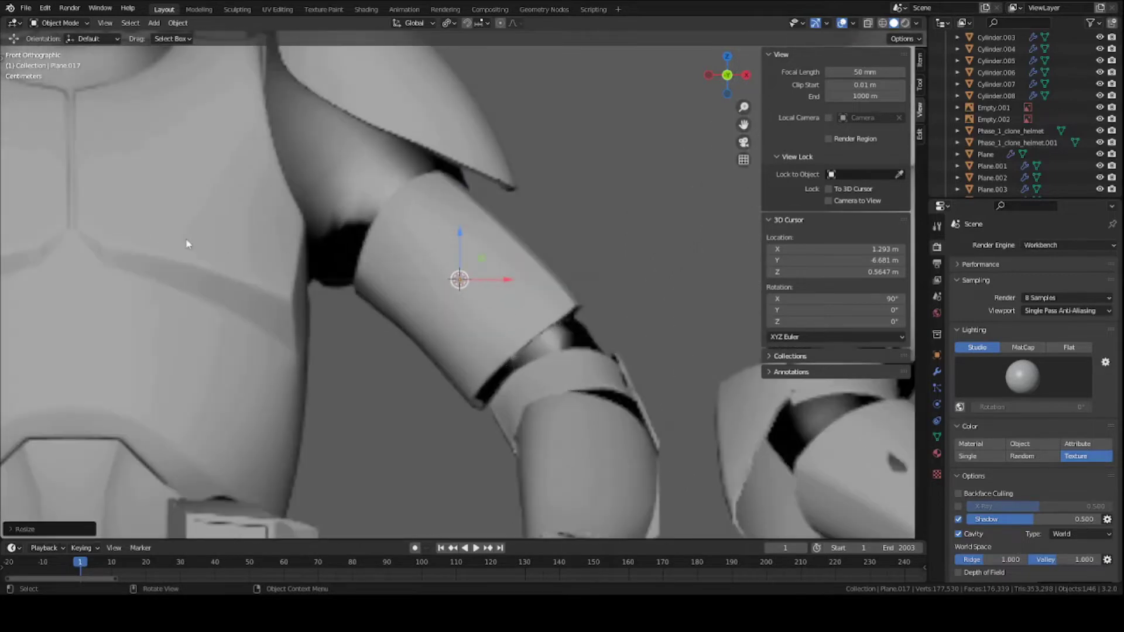
scroll(575, 293, down, 4)
scroll(575, 292, up, 3)
Move the plane onto the upper arm after abandoning several rotation attempts.
key(r)
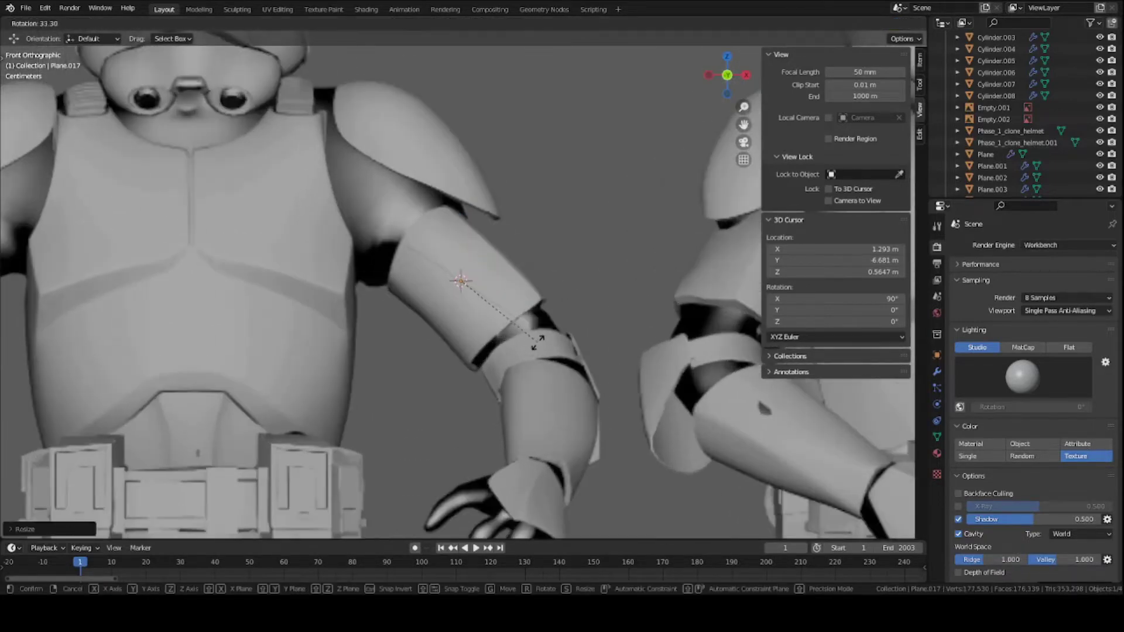
right_click(538, 343)
scroll(580, 297, up, 2)
key(r)
right_click(608, 257)
key(r)
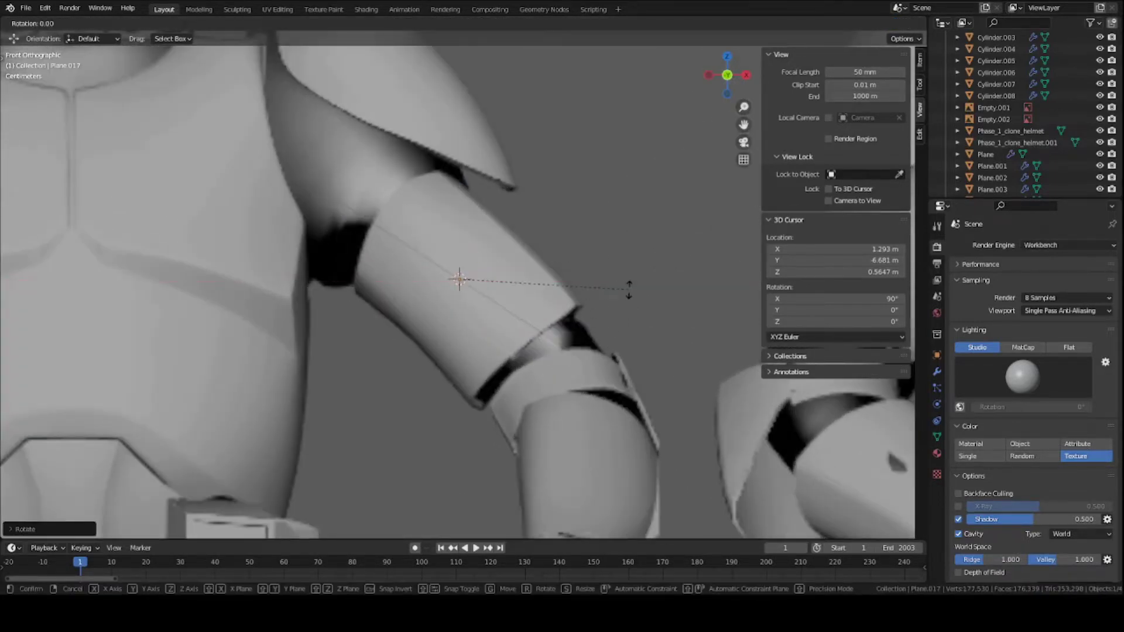
right_click(590, 311)
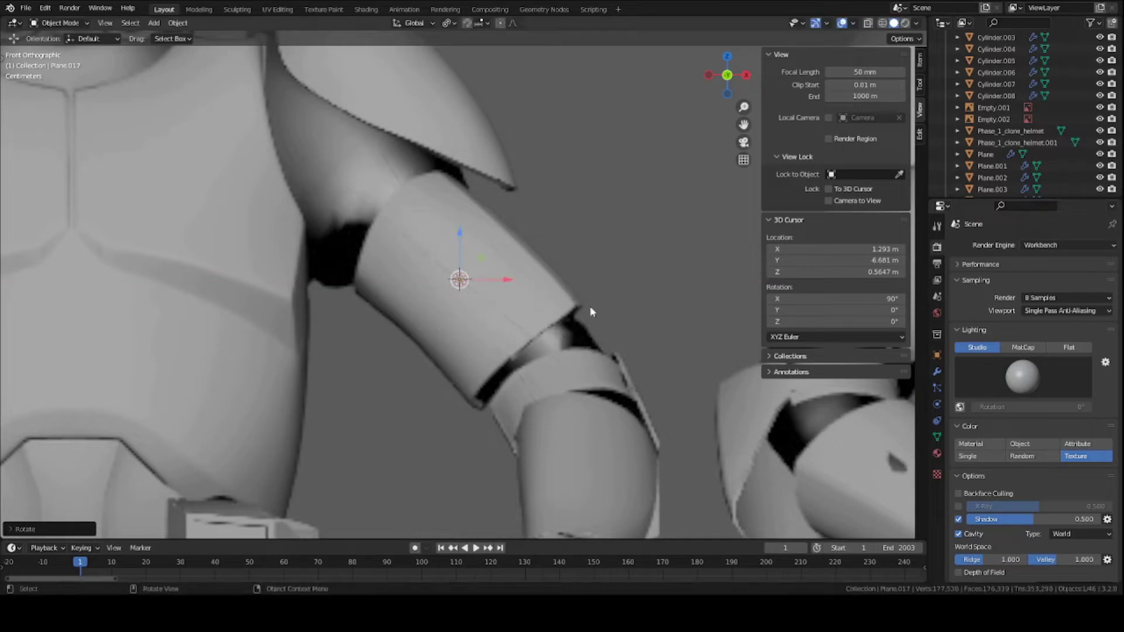
key(g)
click(590, 308)
scroll(570, 307, up, 2)
scroll(562, 310, up, 2)
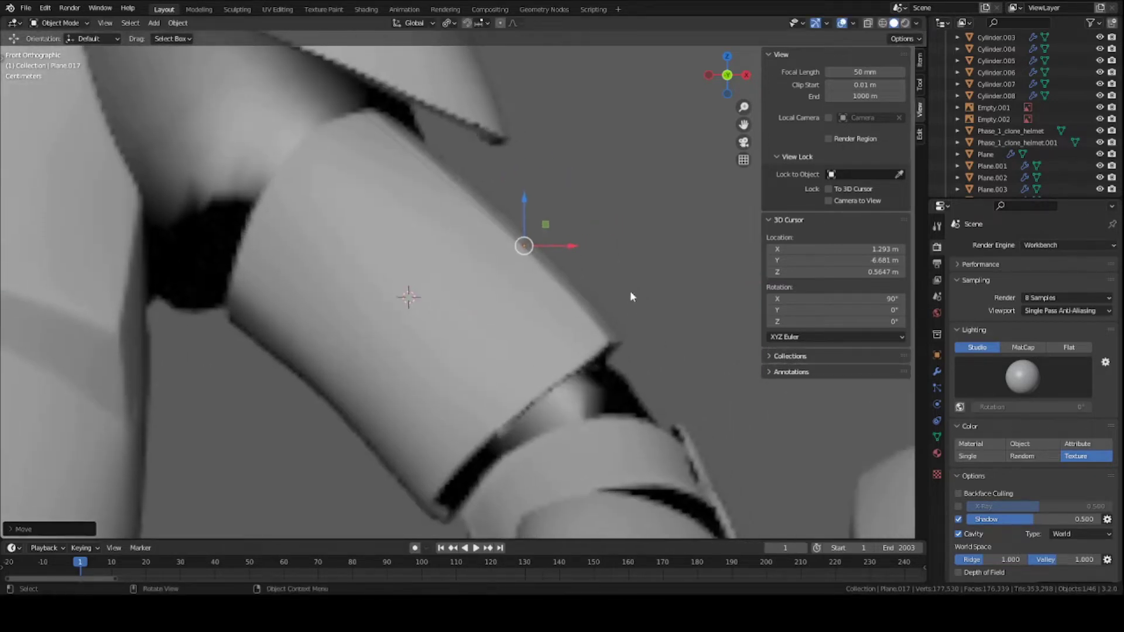
key(g)
click(515, 263)
Tilt the plane about 31° to follow the arm and check it from the side.
key(t)
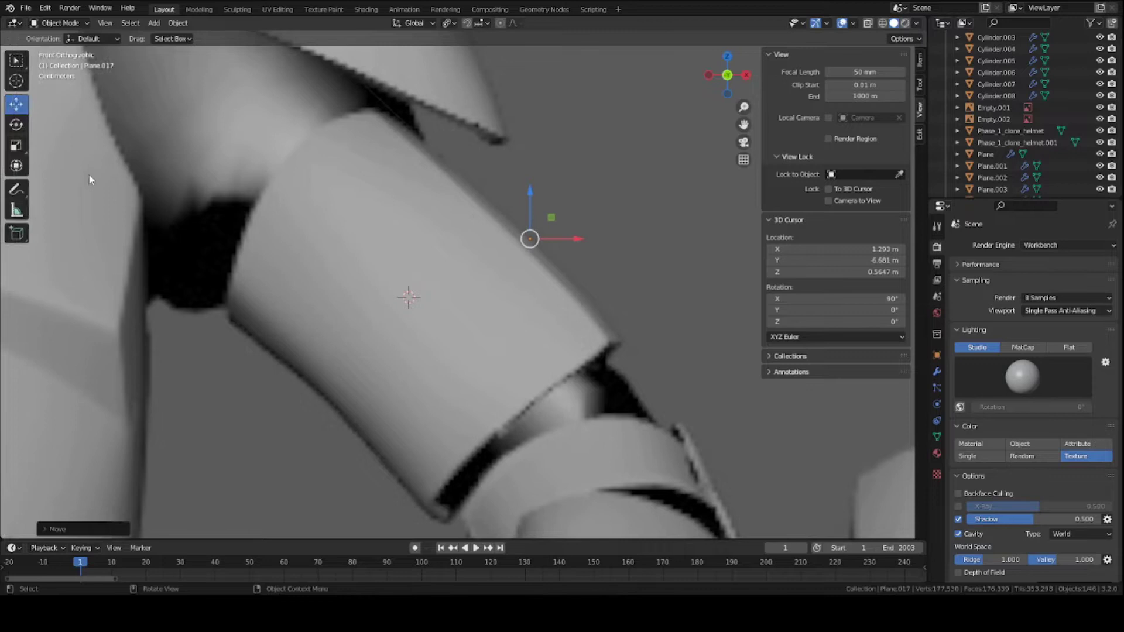
click(16, 124)
mouse_move(567, 226)
mouse_down()
mouse_move(548, 193)
mouse_move(580, 208)
mouse_move(573, 228)
mouse_up()
scroll(573, 229, down, 3)
mouse_move(573, 229)
middle_down()
mouse_move(486, 238)
mouse_move(534, 243)
mouse_move(470, 206)
mouse_move(481, 198)
middle_up()
scroll(481, 198, down, 5)
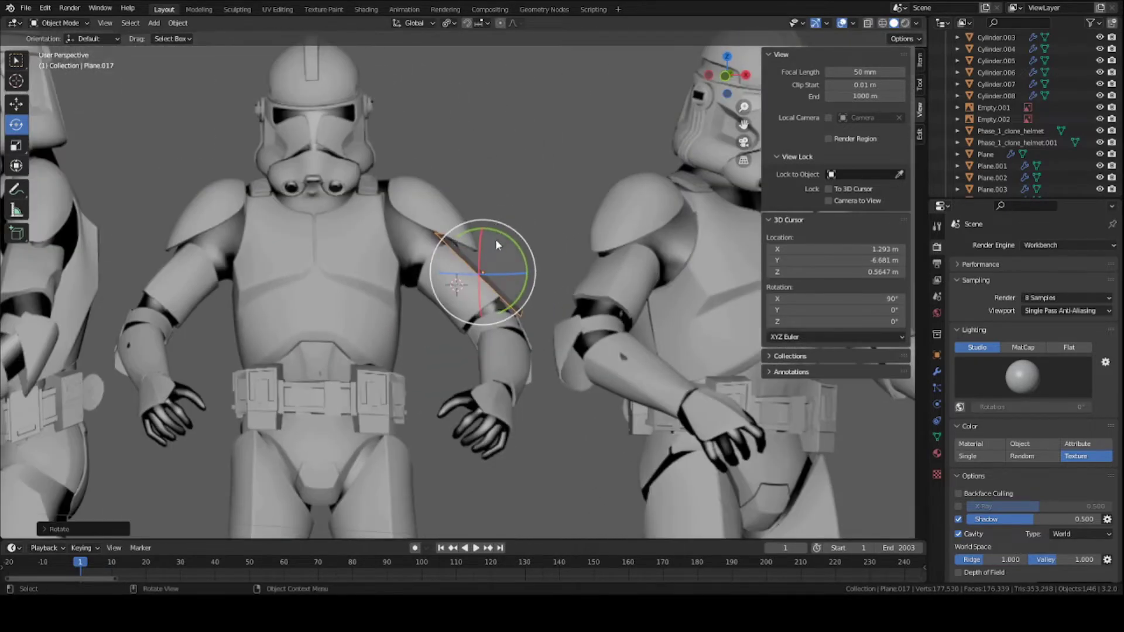
scroll(495, 238, up, 5)
key(KP_3)
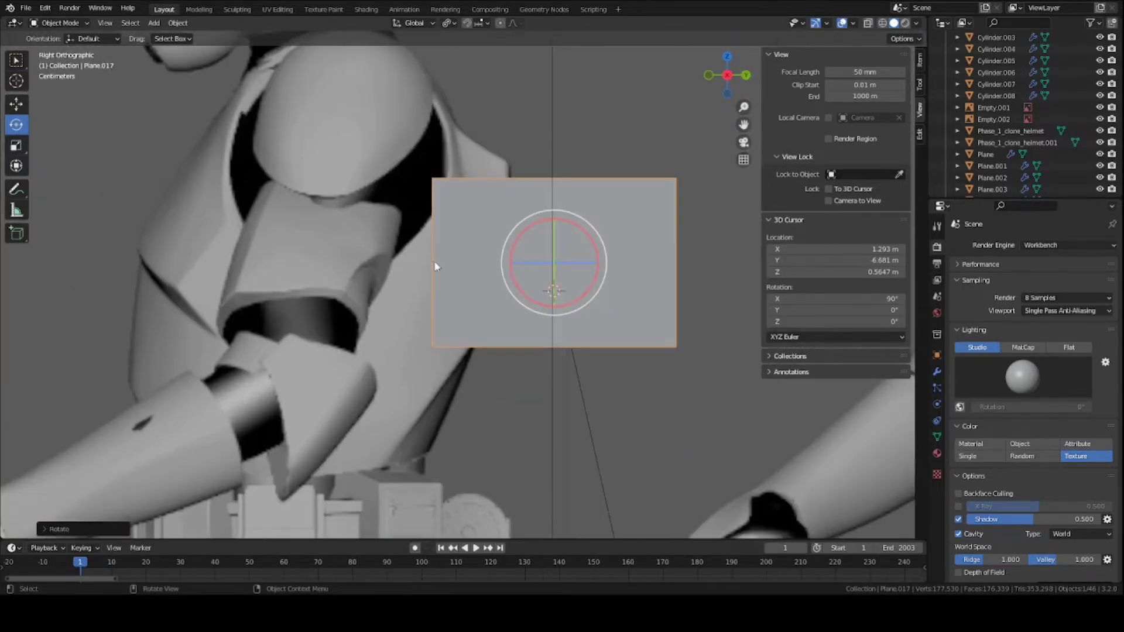
scroll(439, 255, down, 2)
Slide the plane along Y until it sits over the upper arm.
key(shift+space)
key(g)
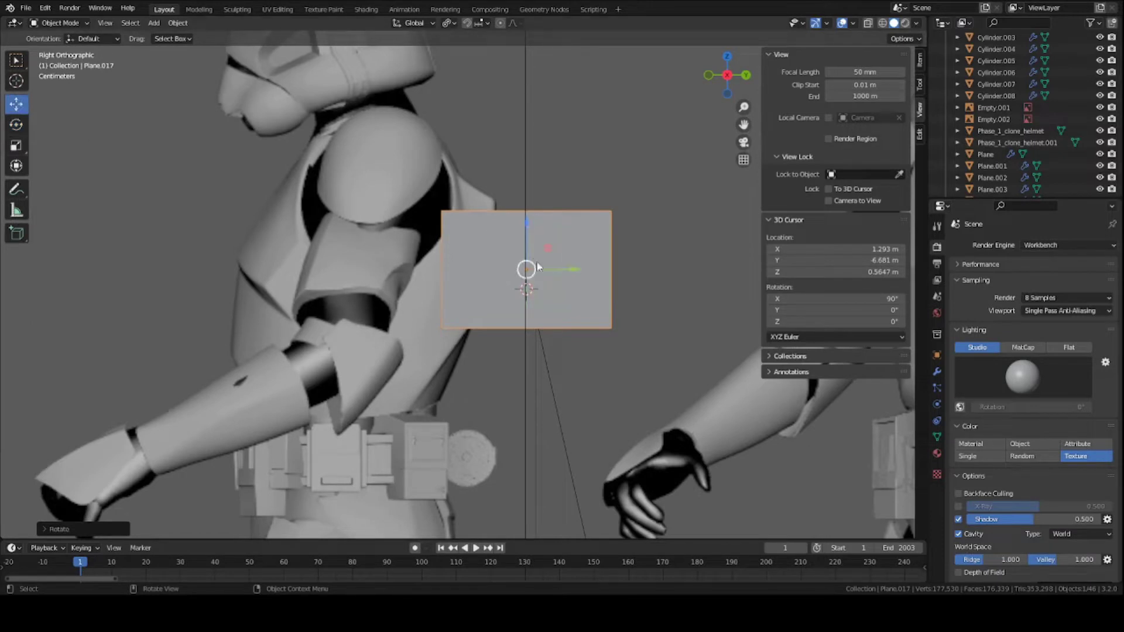
drag(566, 270, 427, 264)
click(406, 264)
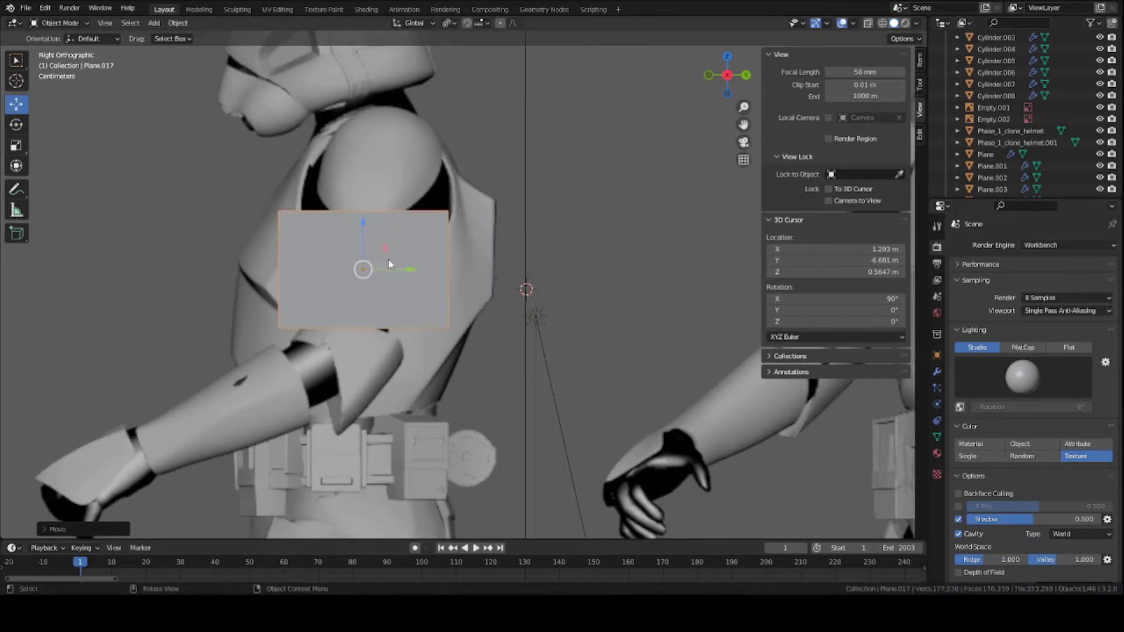
scroll(352, 277, up, 3)
Narrow the plane along Y, undo a stray move, and enter Edit Mode.
key(s)
key(y)
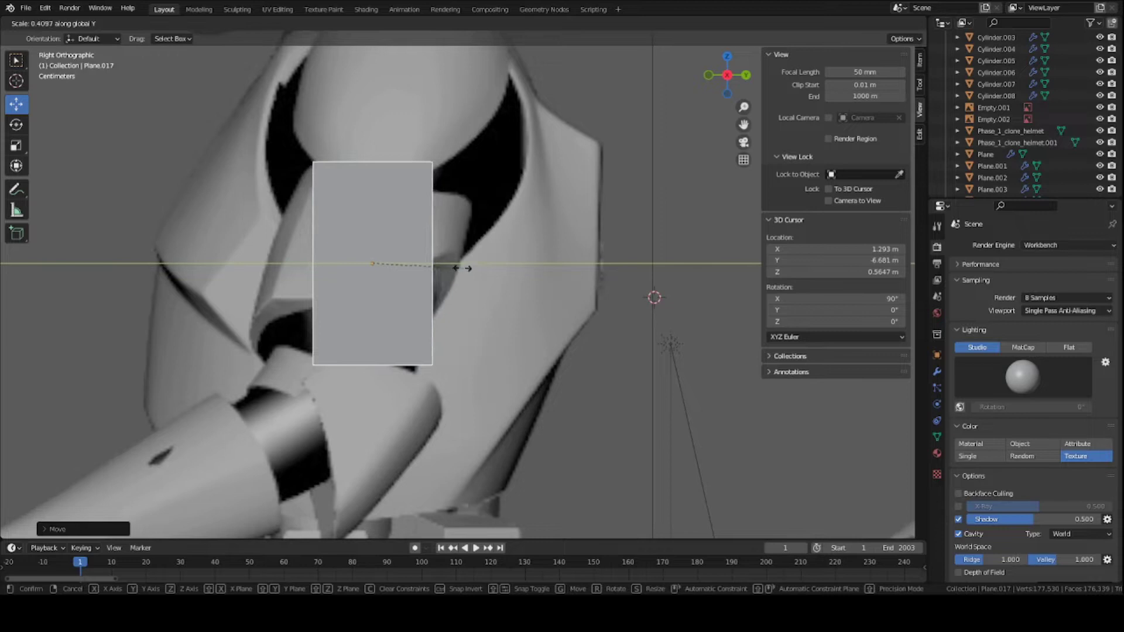
click(465, 264)
key(g)
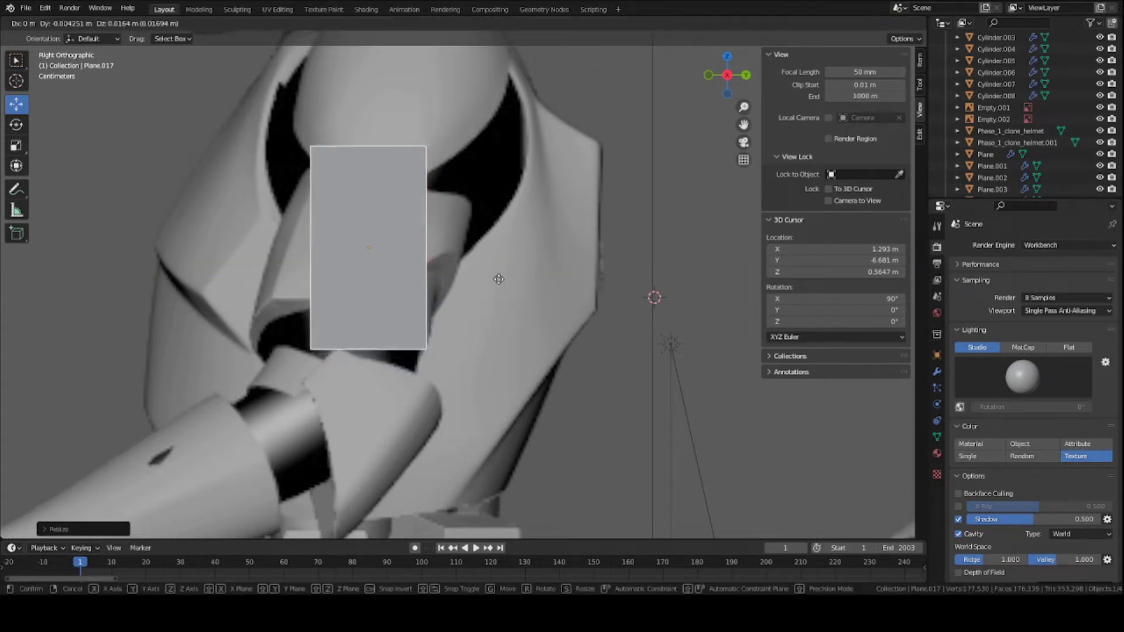
click(501, 309)
key(ctrl+z)
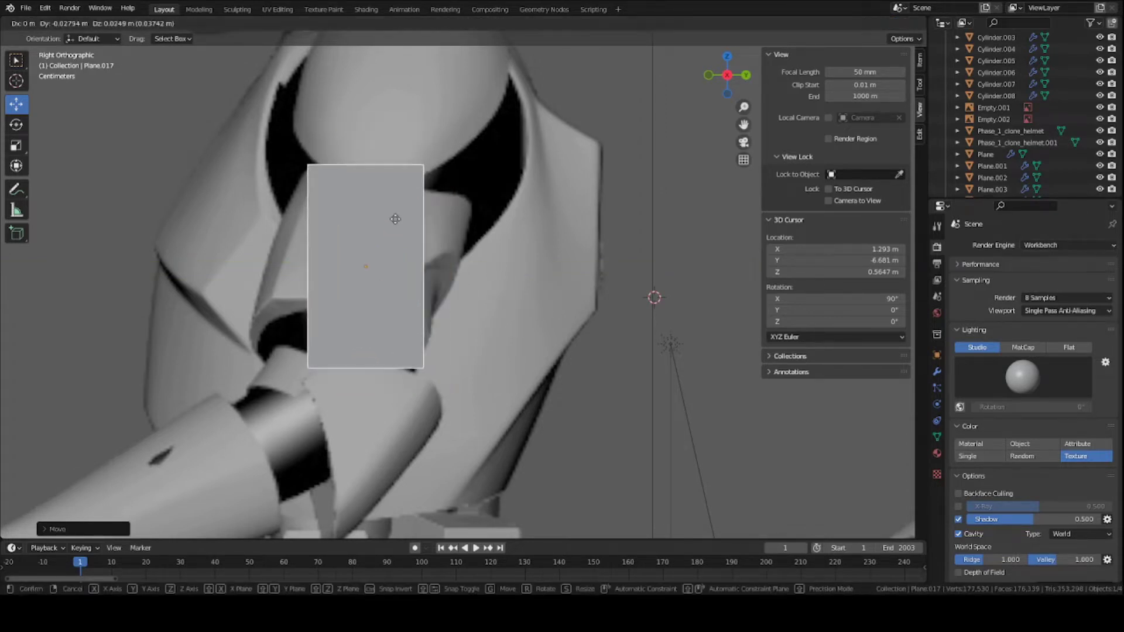
key(Tab)
Save, then shear the plane's bottom edge to match the arm's slope.
key(ctrl+s)
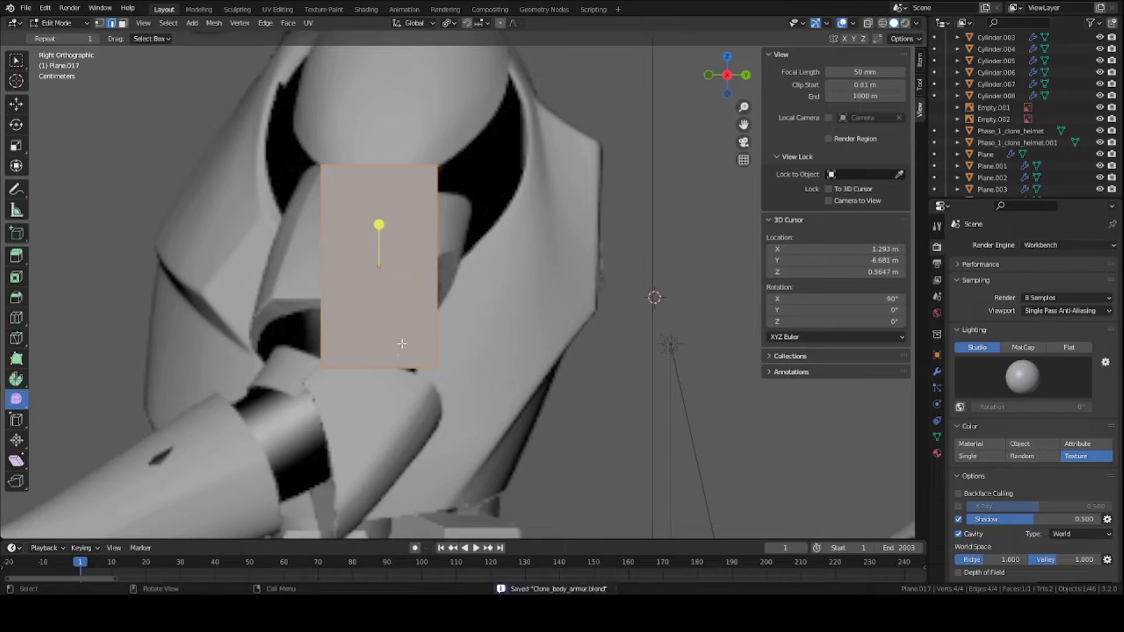
scroll(400, 338, up, 2)
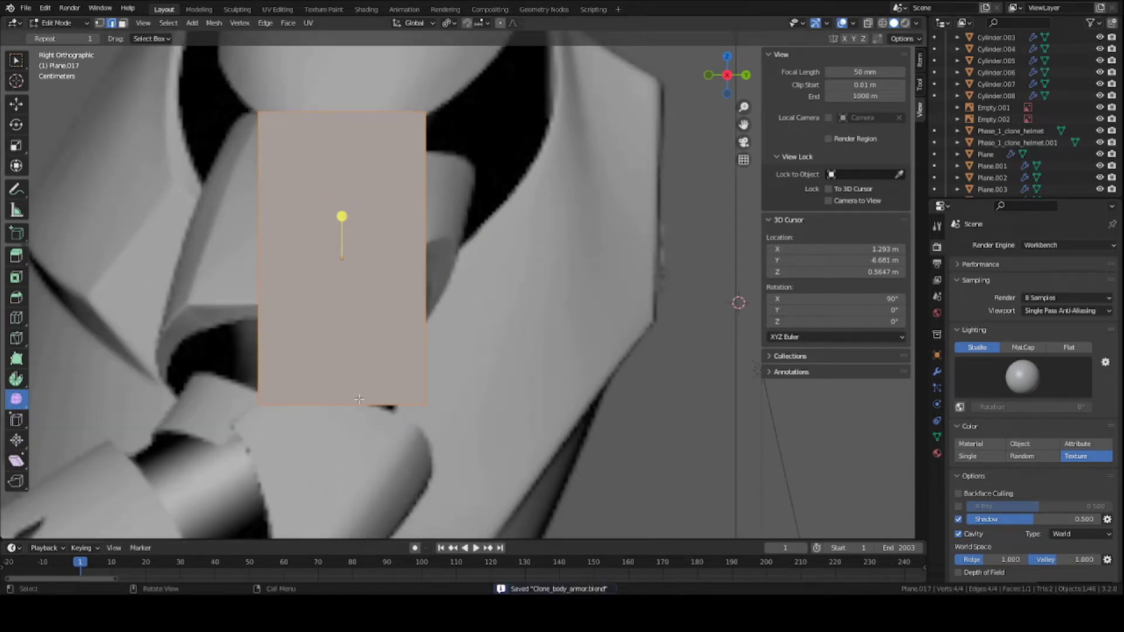
key(Tab)
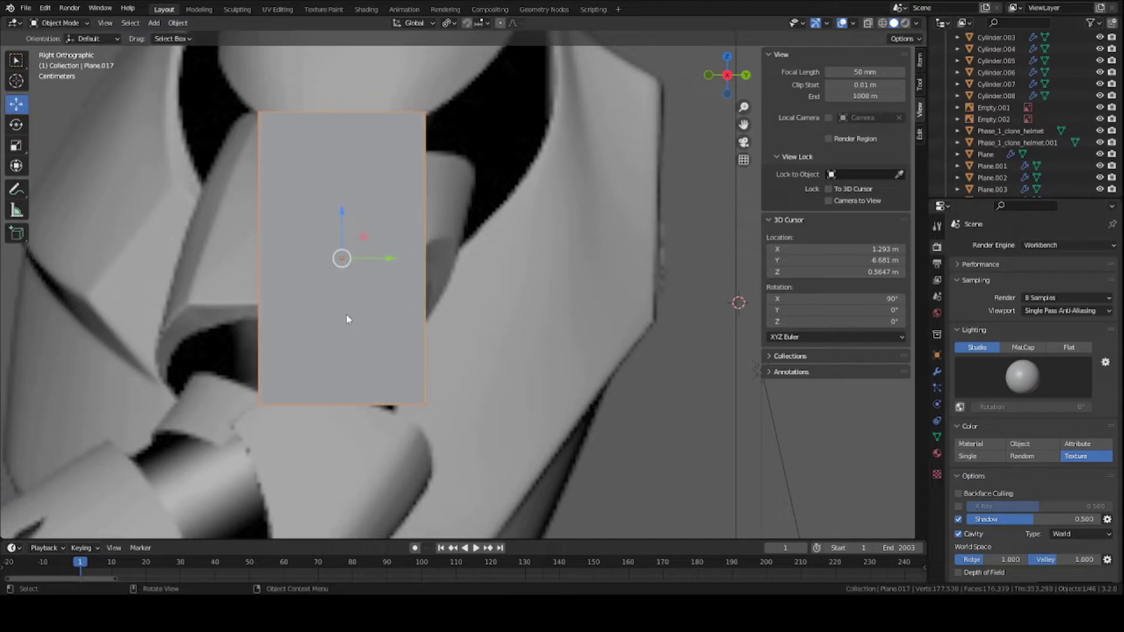
key(Tab)
click(359, 409)
key(g)
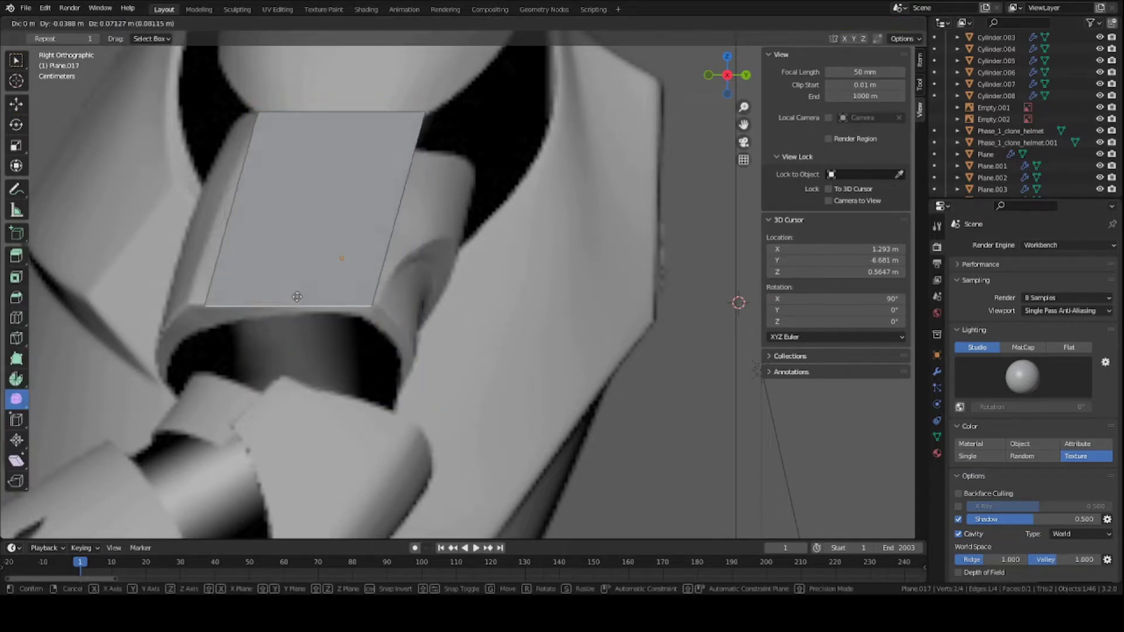
key(Escape)
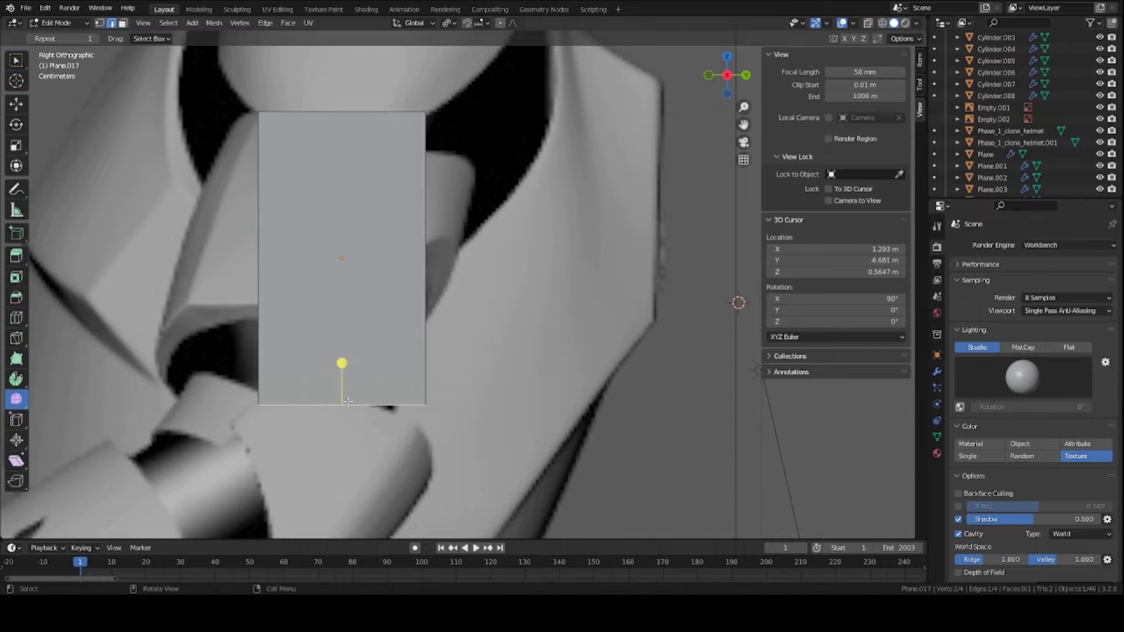
scroll(322, 321, up, 2)
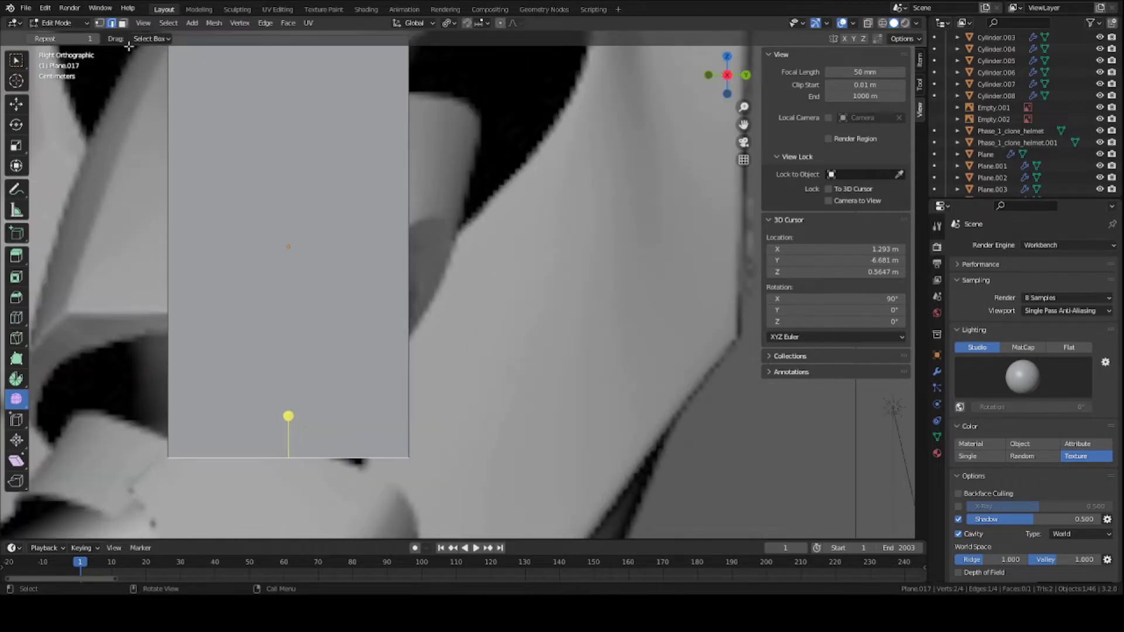
key(g)
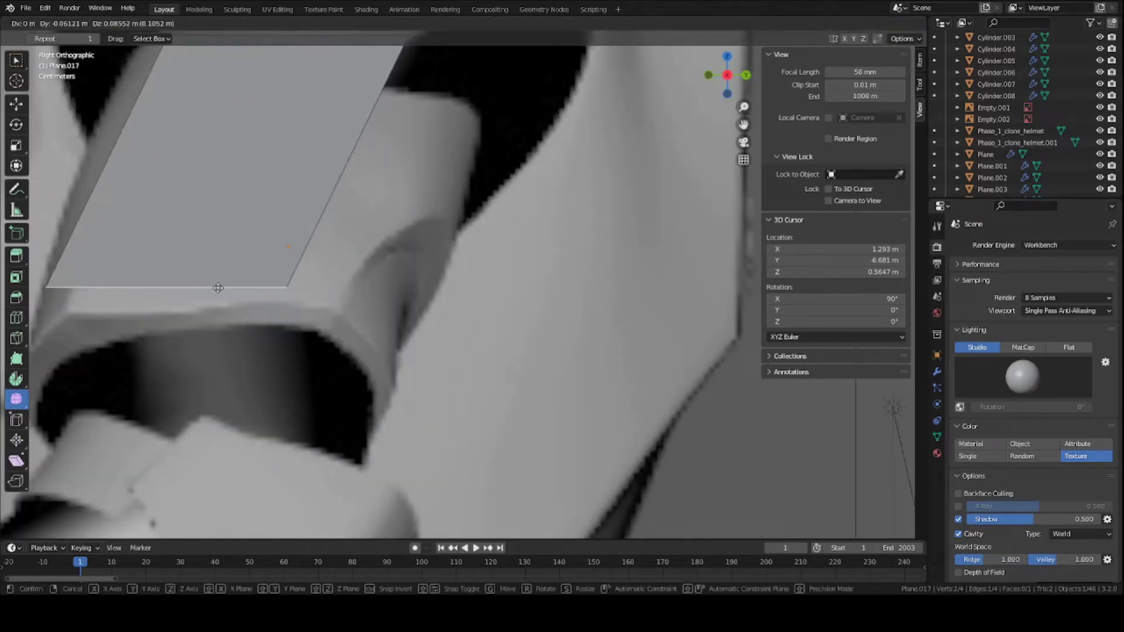
click(252, 295)
From the front, move the selected vertices and a corner to trace the bicep plate.
mouse_move(250, 295)
middle_down()
mouse_move(659, 308)
mouse_move(395, 308)
mouse_move(427, 302)
middle_up()
key(g)
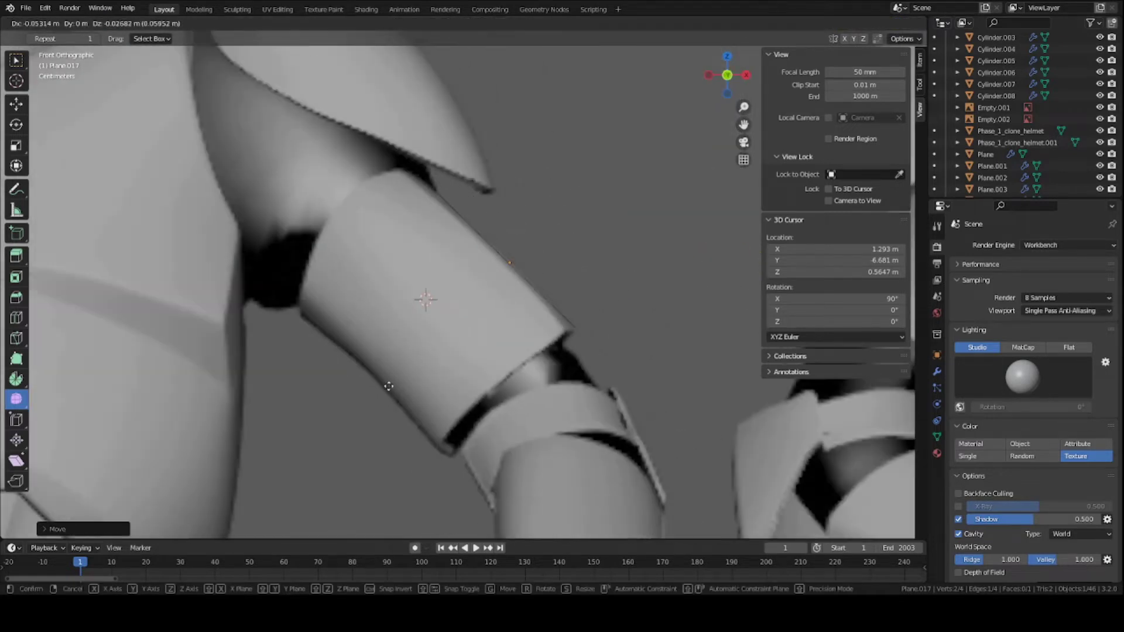
click(388, 384)
shift+middle_drag(346, 236, 324, 316)
click(360, 272)
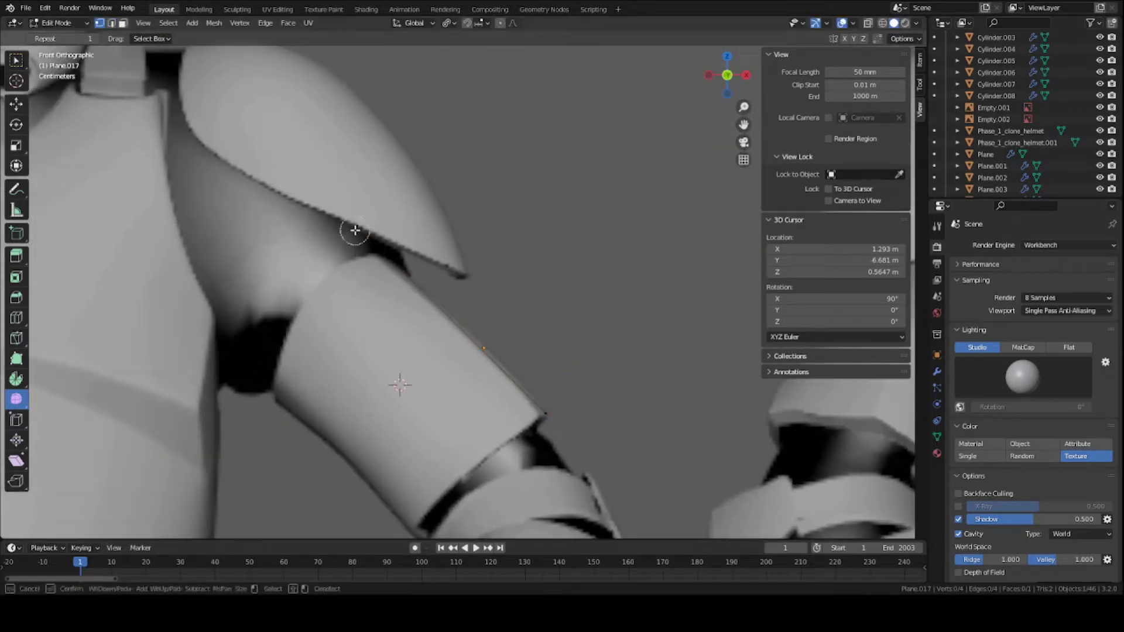
key(g)
click(361, 234)
Align the neighbouring edge with the arm's slope, save, and center the plane in side view.
ctrl+right_click(398, 184)
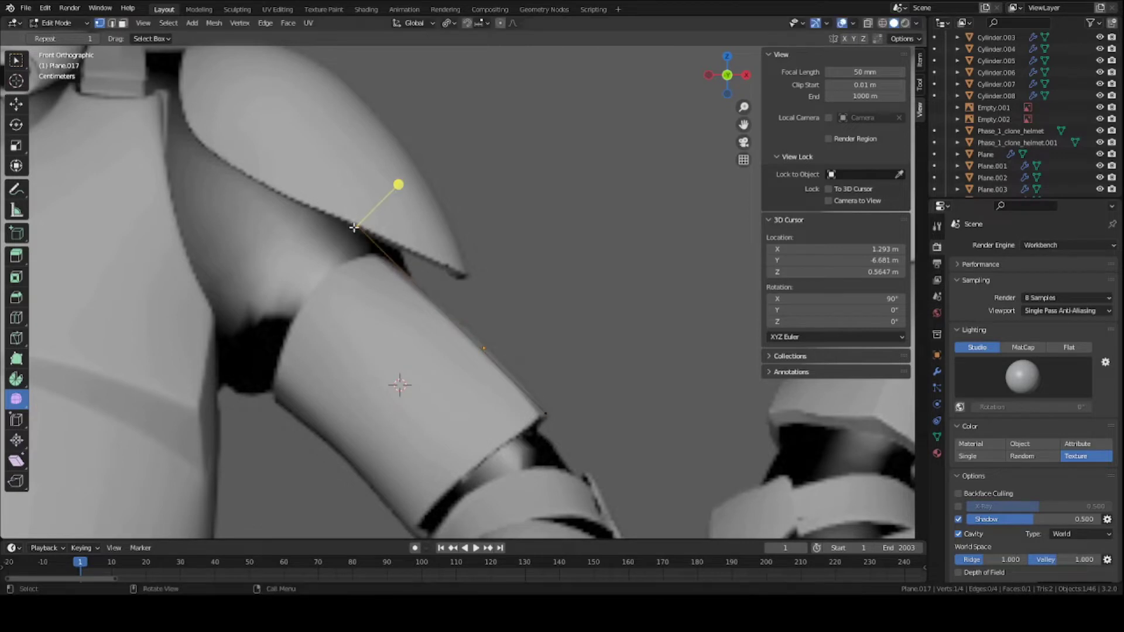
key(g)
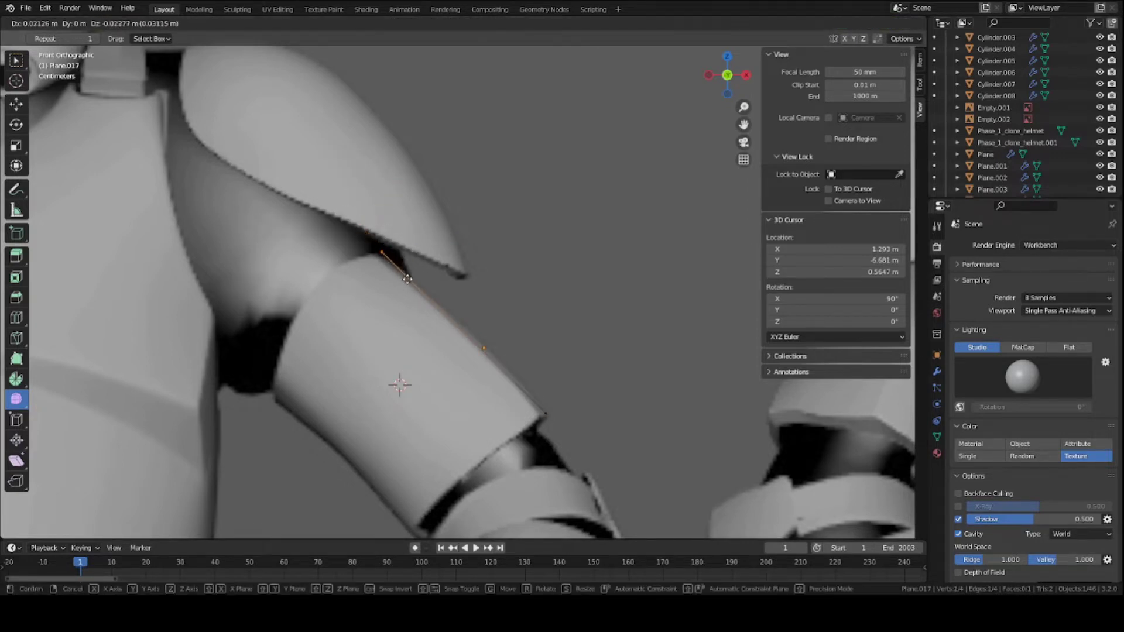
click(420, 285)
key(ctrl+s)
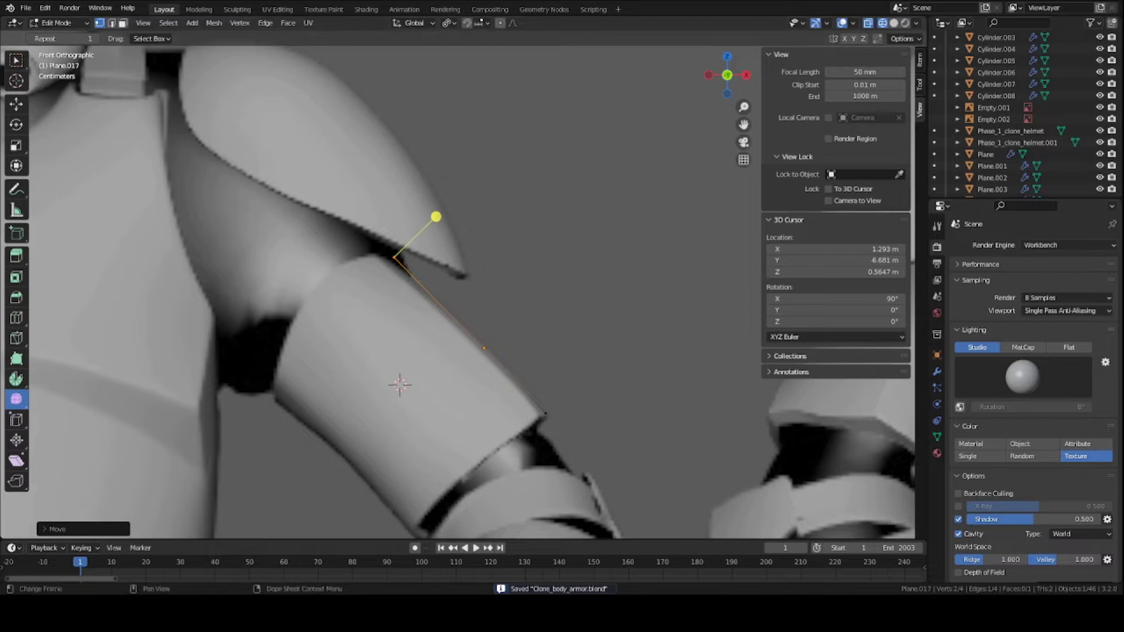
key(KP_3)
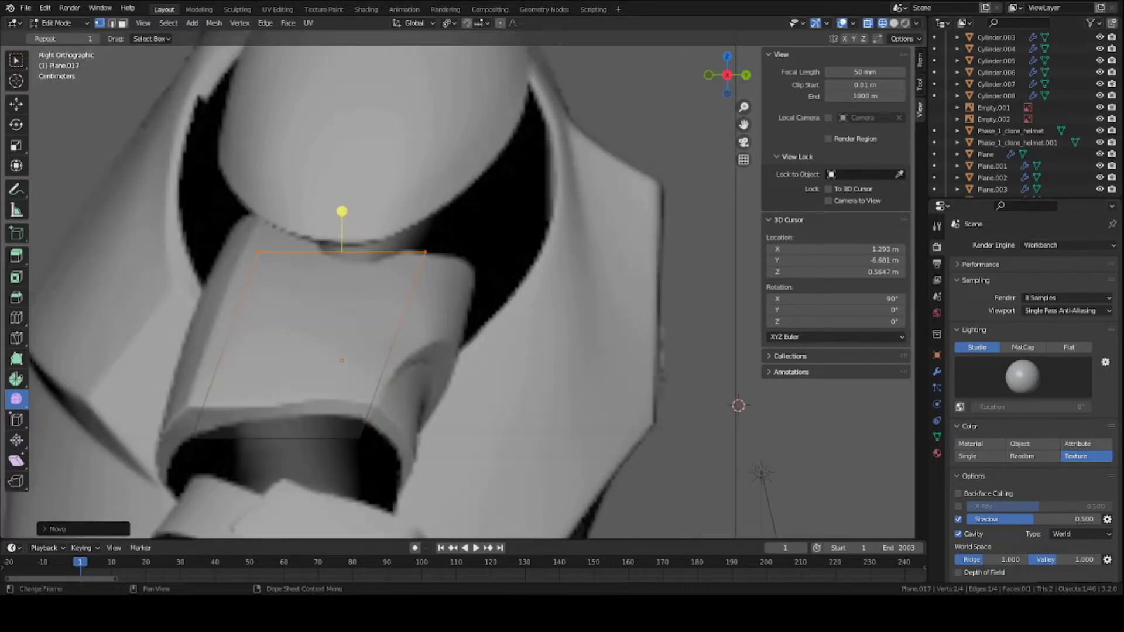
shift+middle_drag(186, 373, 362, 338)
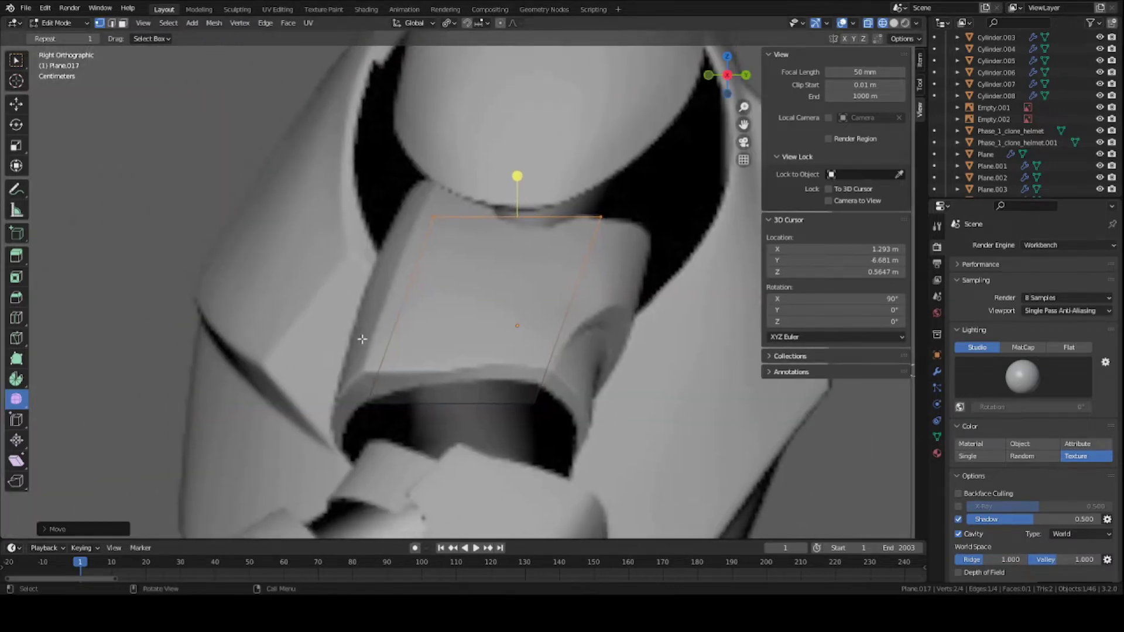
Rotate the plane's left edge in front view, then select the whole face.
key(2)
click(411, 283)
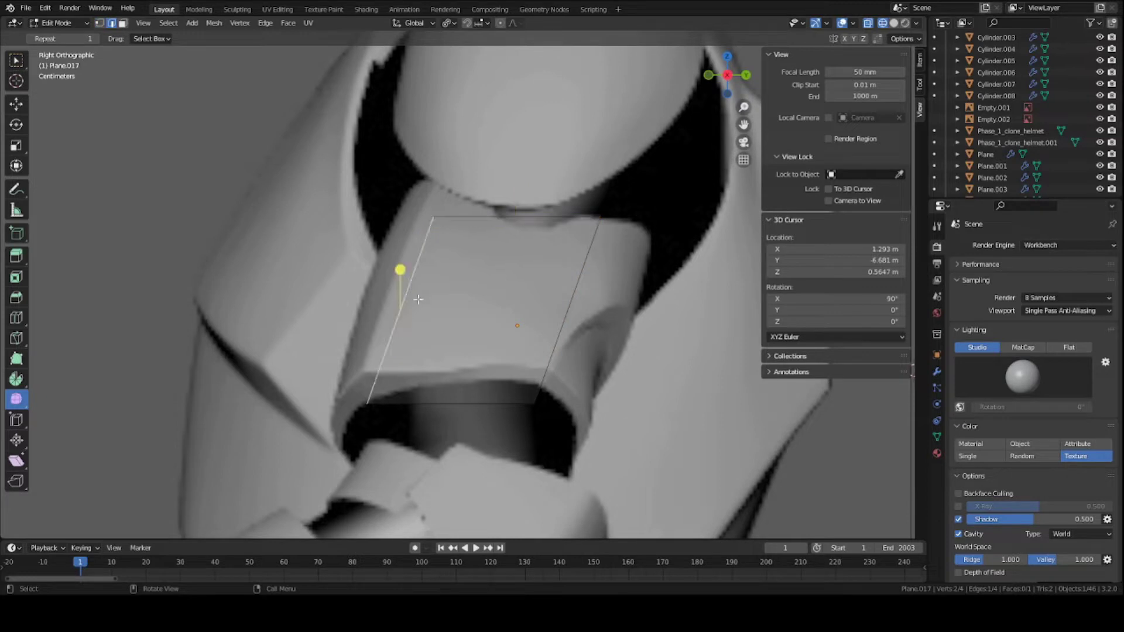
key(KP_1)
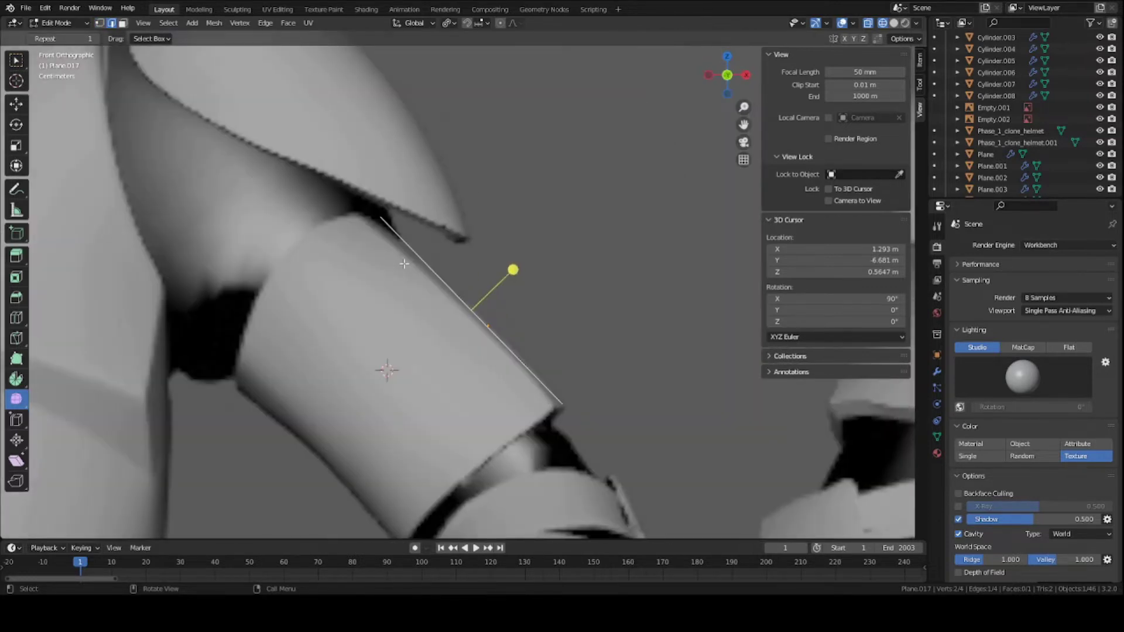
key(r)
click(439, 427)
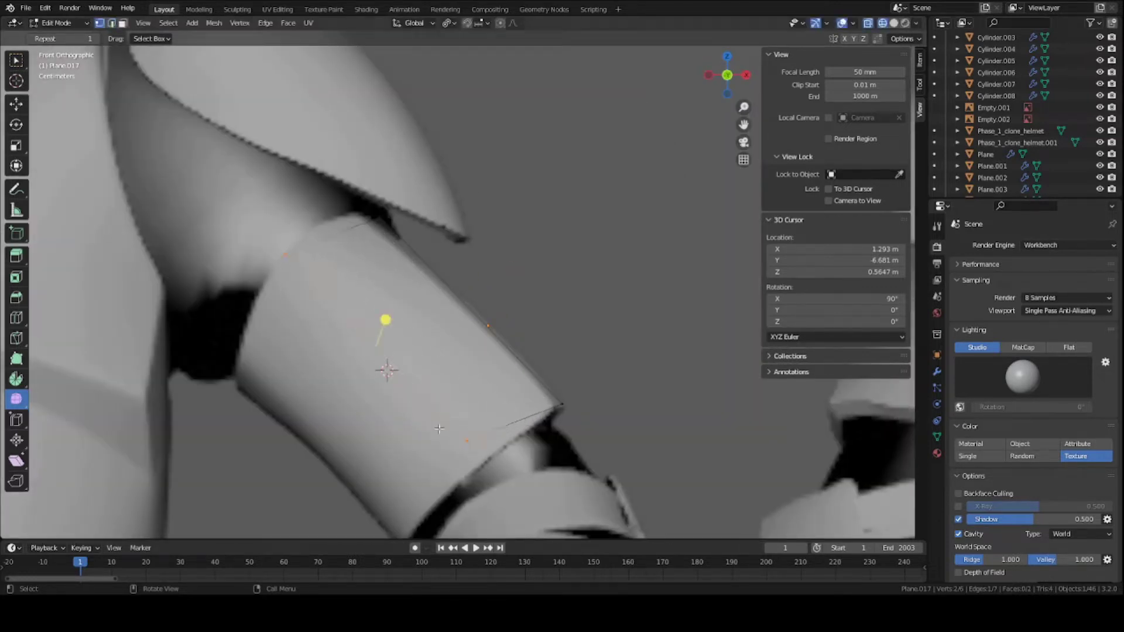
click(326, 298)
key(3)
click(420, 323)
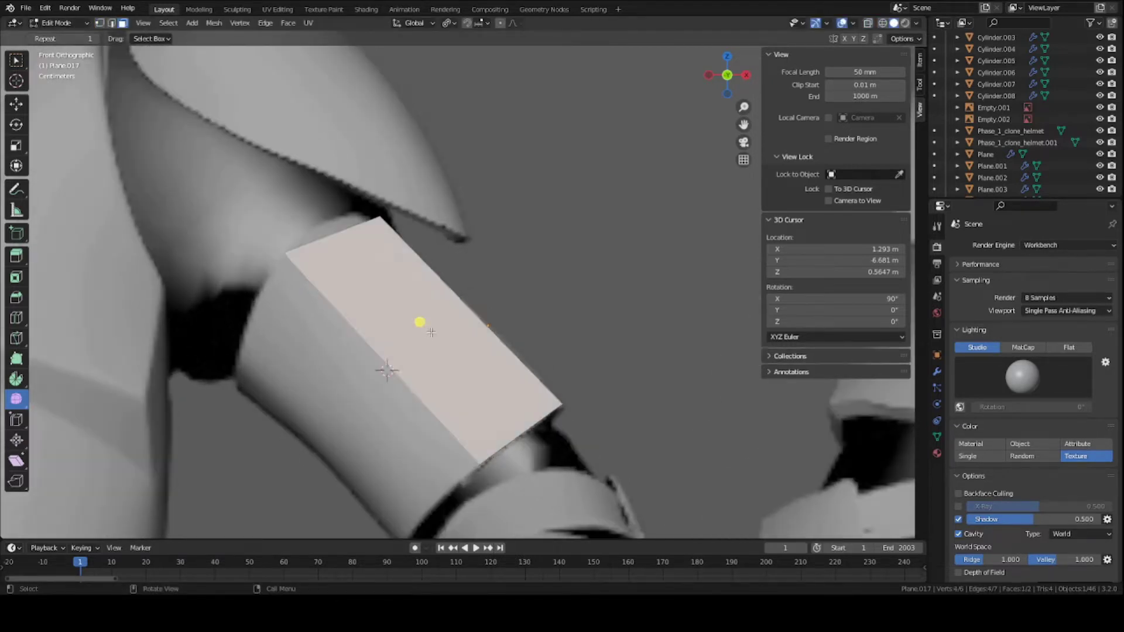
Slide the face along Y in side view, then reframe the block from the front.
middle_drag(430, 331, 416, 318)
key(KP_3)
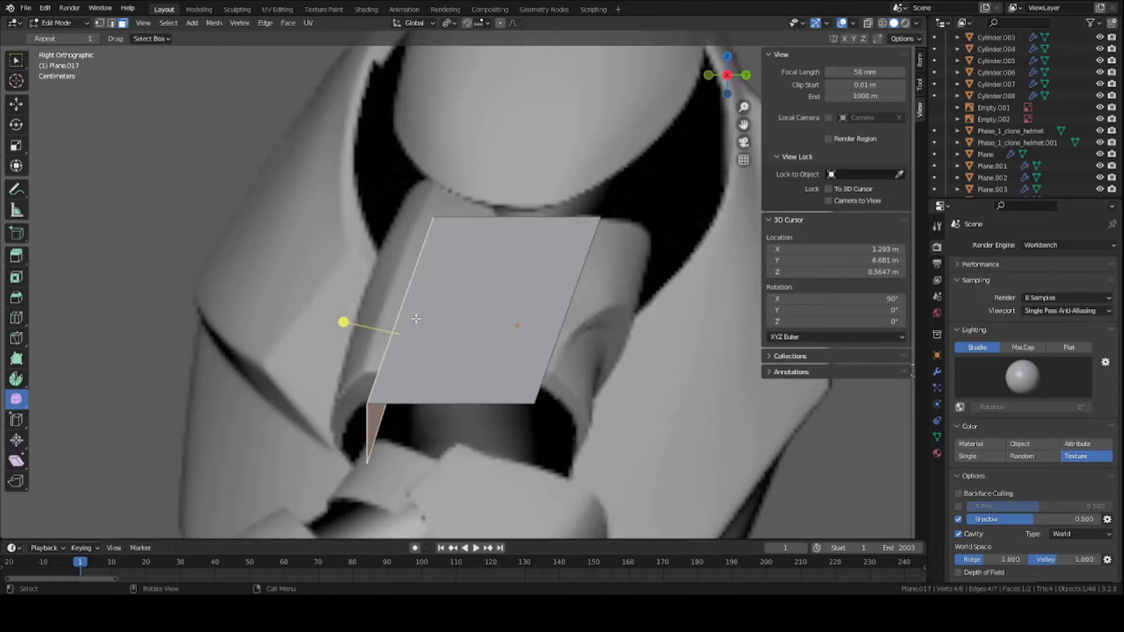
key(g)
key(y)
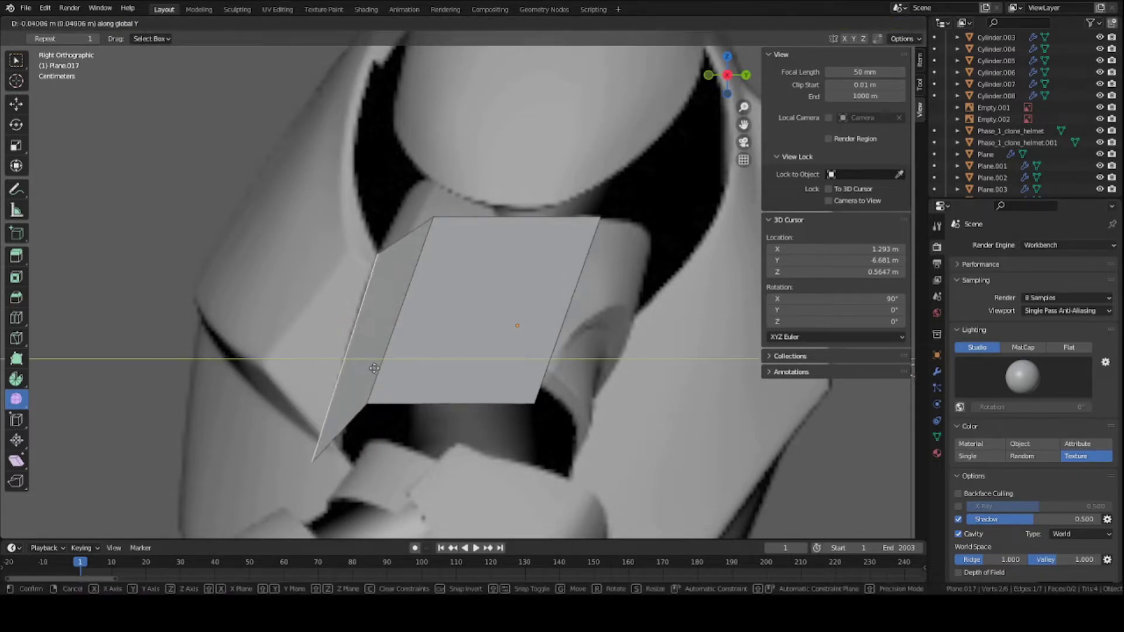
click(379, 358)
key(KP_1)
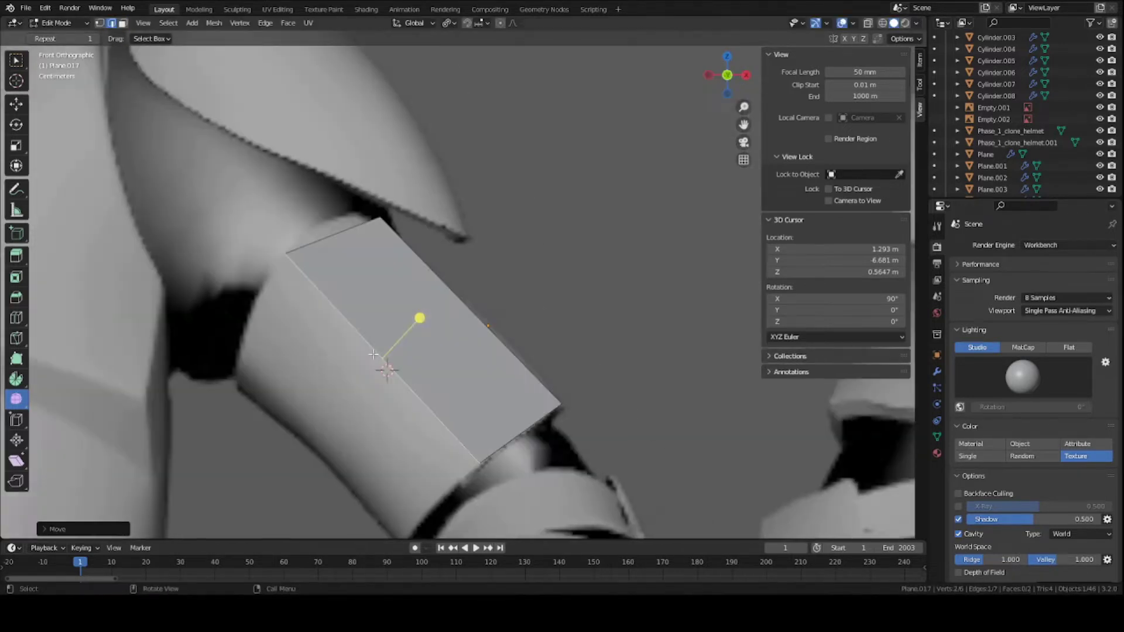
shift+middle_drag(375, 354, 368, 219)
scroll(377, 222, up, 2)
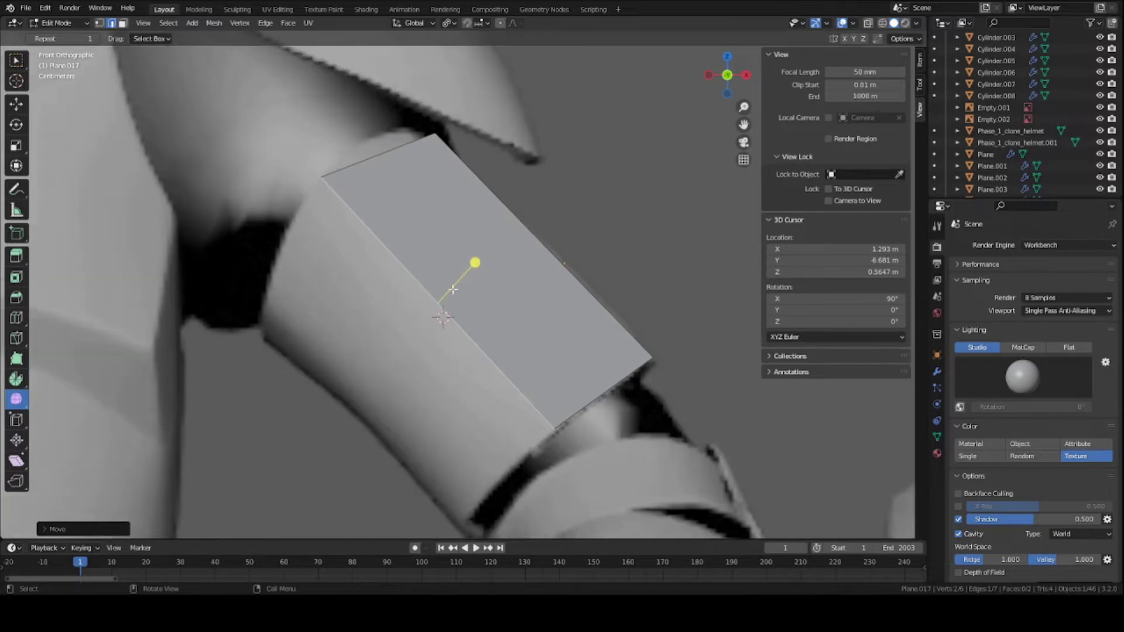
Extrude the block's lower face, push it out then pull it back, and save.
shift+middle_drag(361, 349, 408, 256)
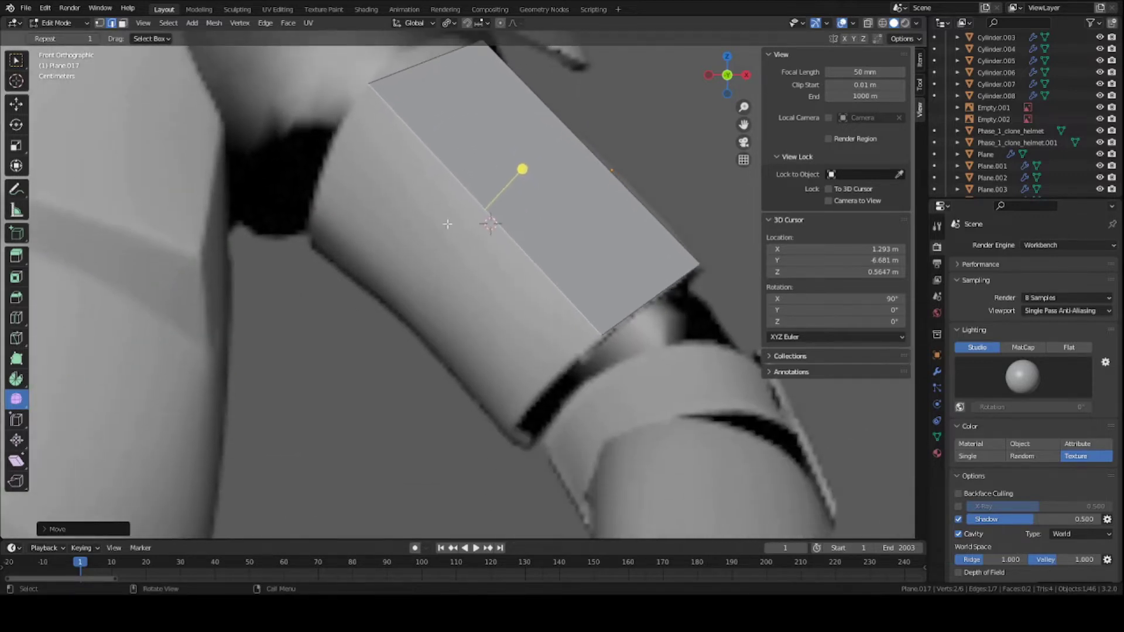
key(e)
click(440, 410)
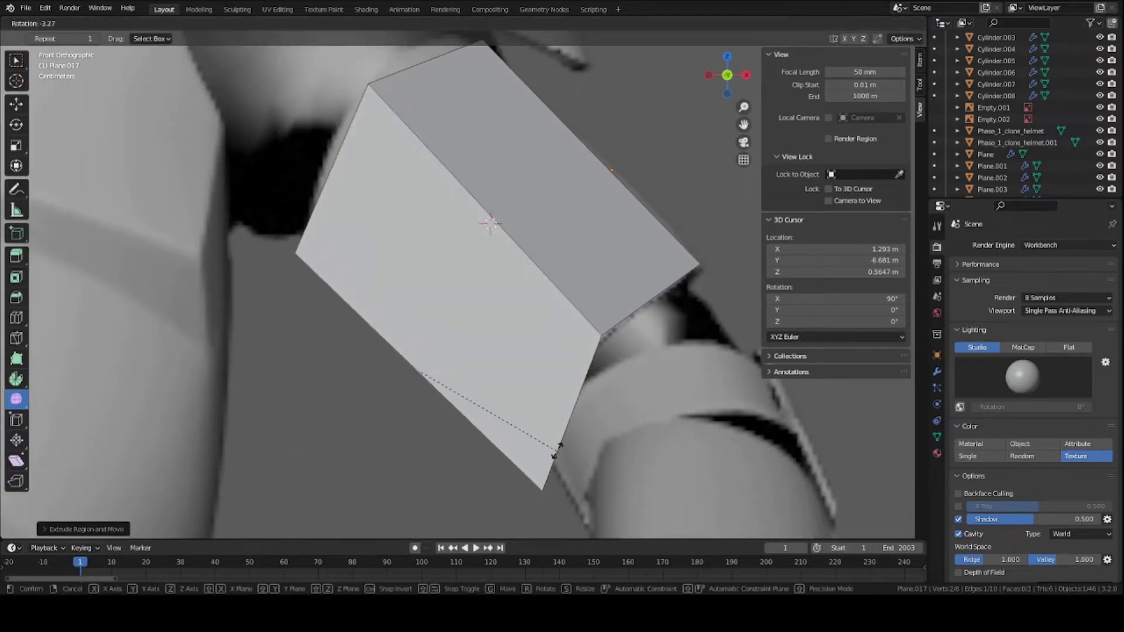
key(g)
click(551, 500)
key(g)
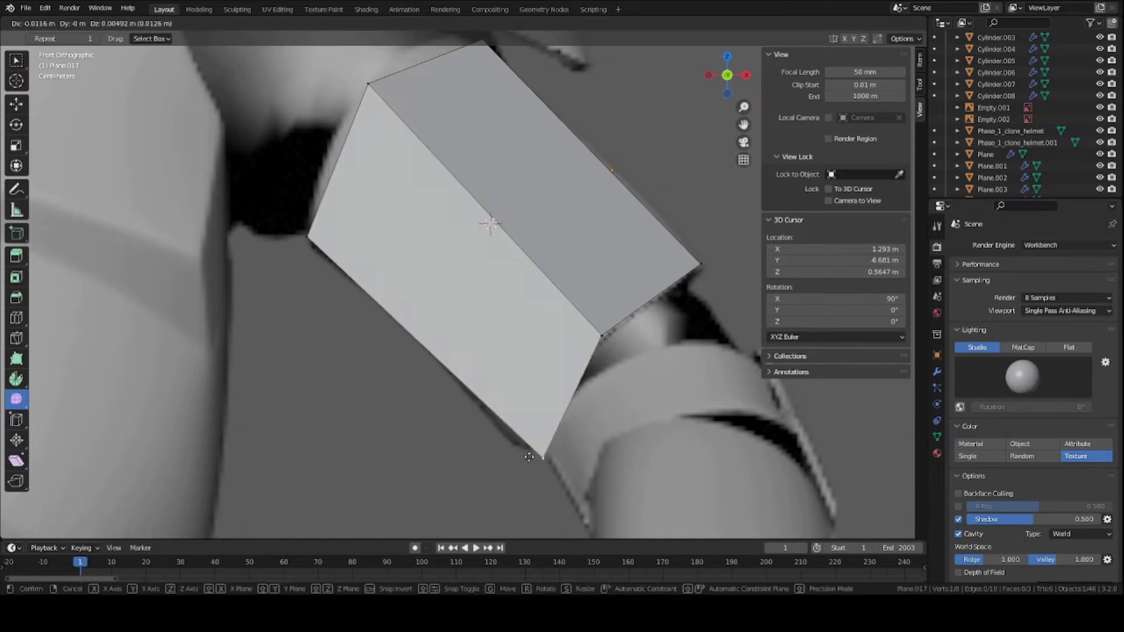
click(575, 349)
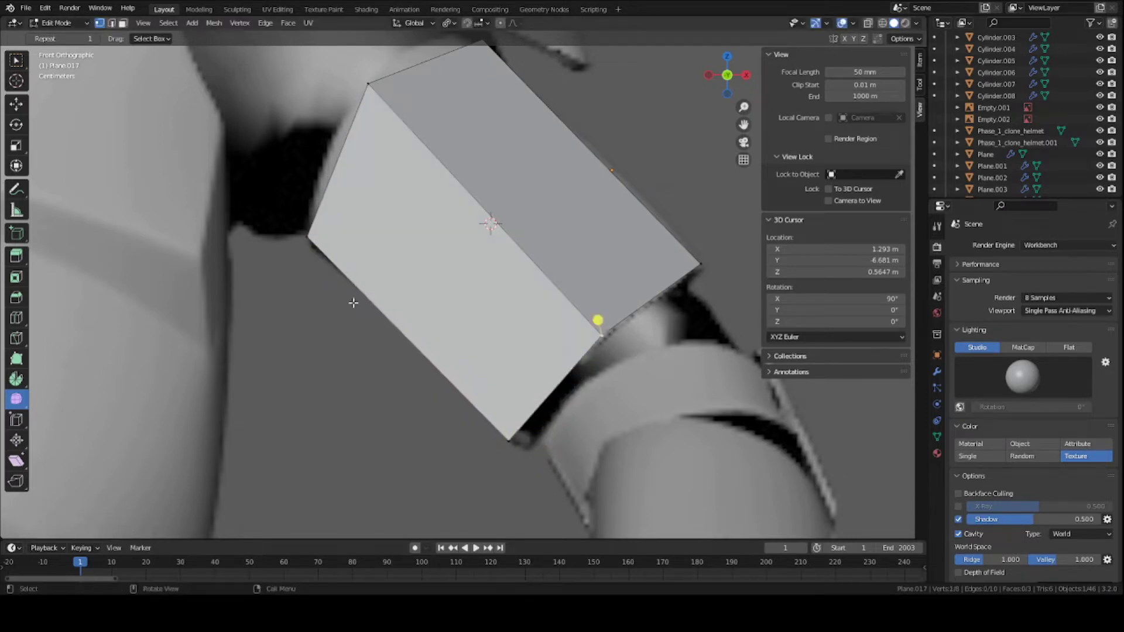
key(ctrl+s)
scroll(378, 315, down, 3)
click(437, 311)
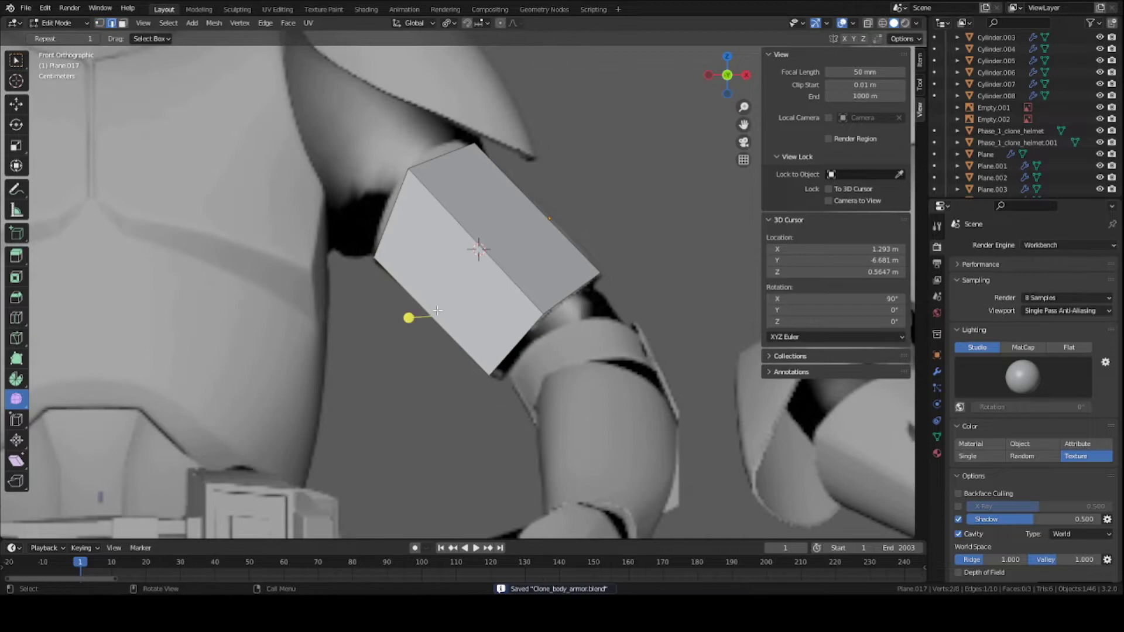
Slide the lower face along Y in side view, then orbit around the block.
key(KP_3)
key(g)
key(y)
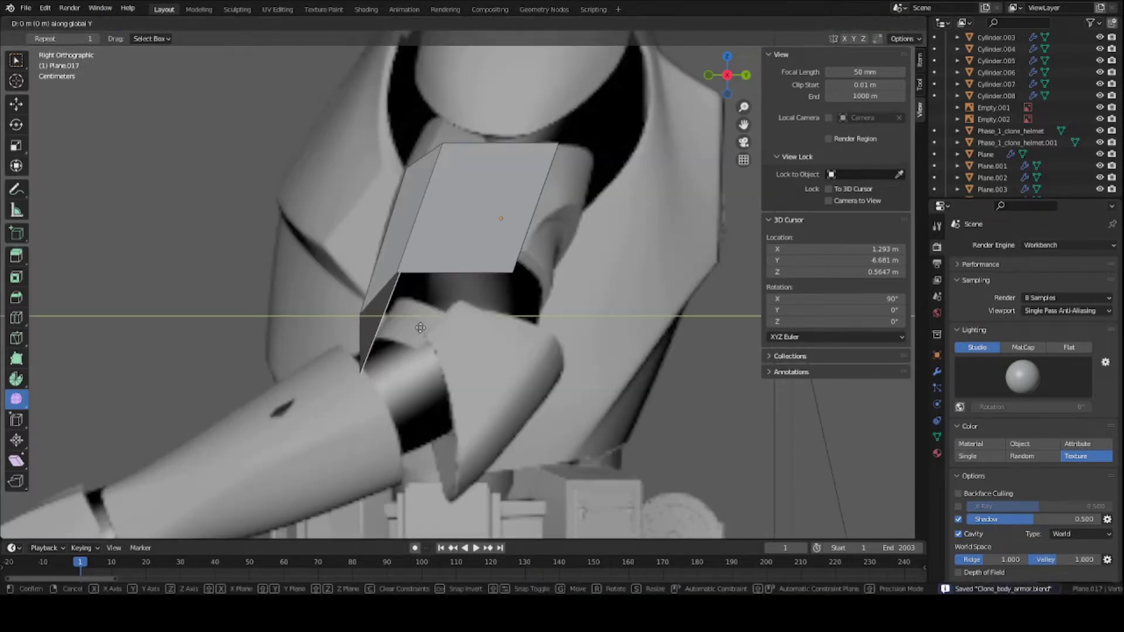
click(463, 320)
mouse_move(463, 320)
middle_down()
mouse_move(367, 325)
mouse_move(730, 271)
mouse_move(311, 307)
middle_up()
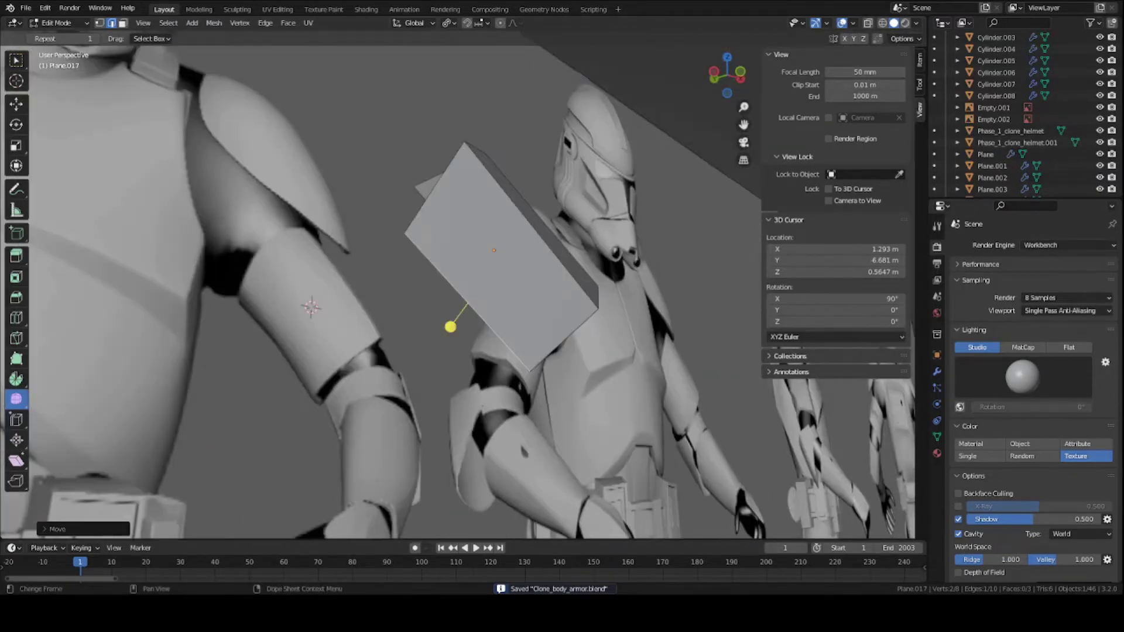
middle_drag(494, 279, 537, 315)
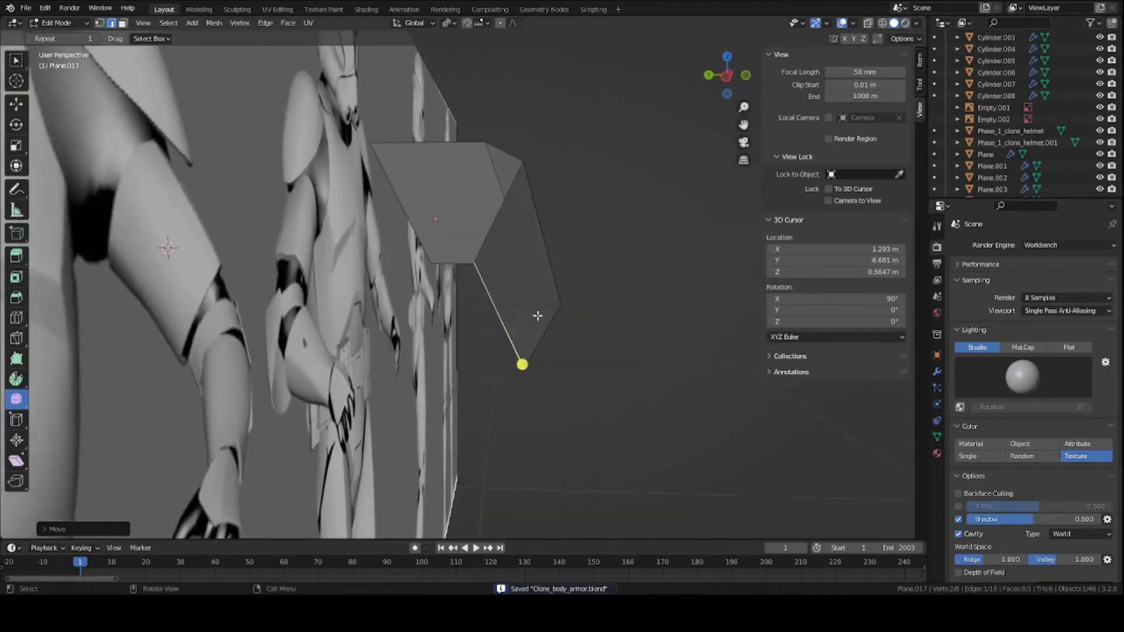
Extrude a face downward along Y, reposition a plate face, and save.
key(e)
key(y)
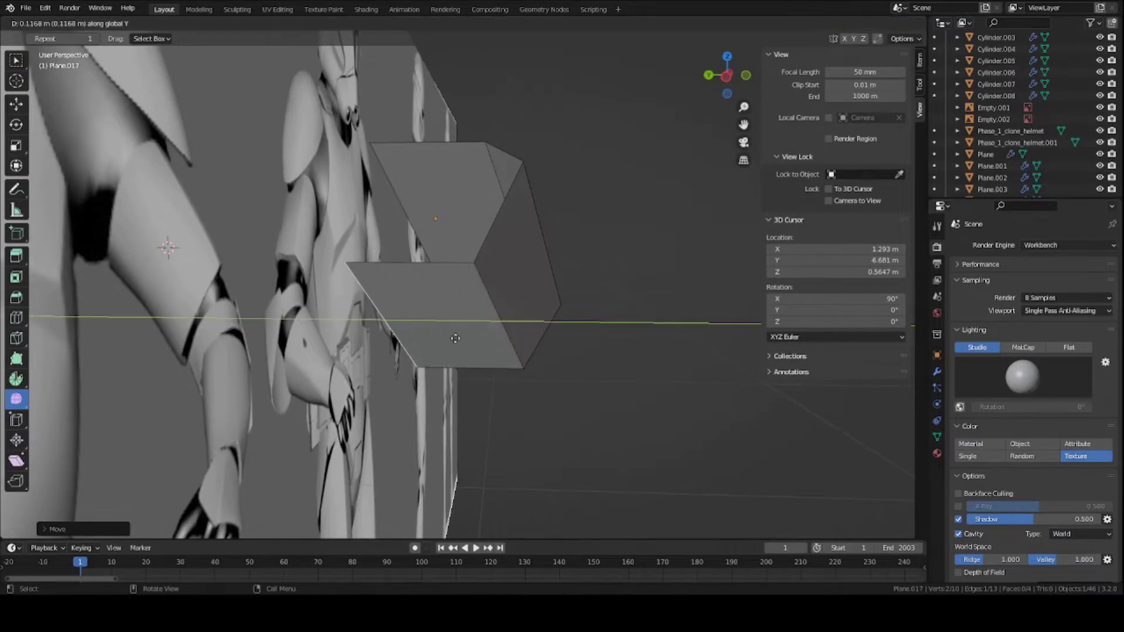
click(351, 372)
key(KP_1)
click(402, 369)
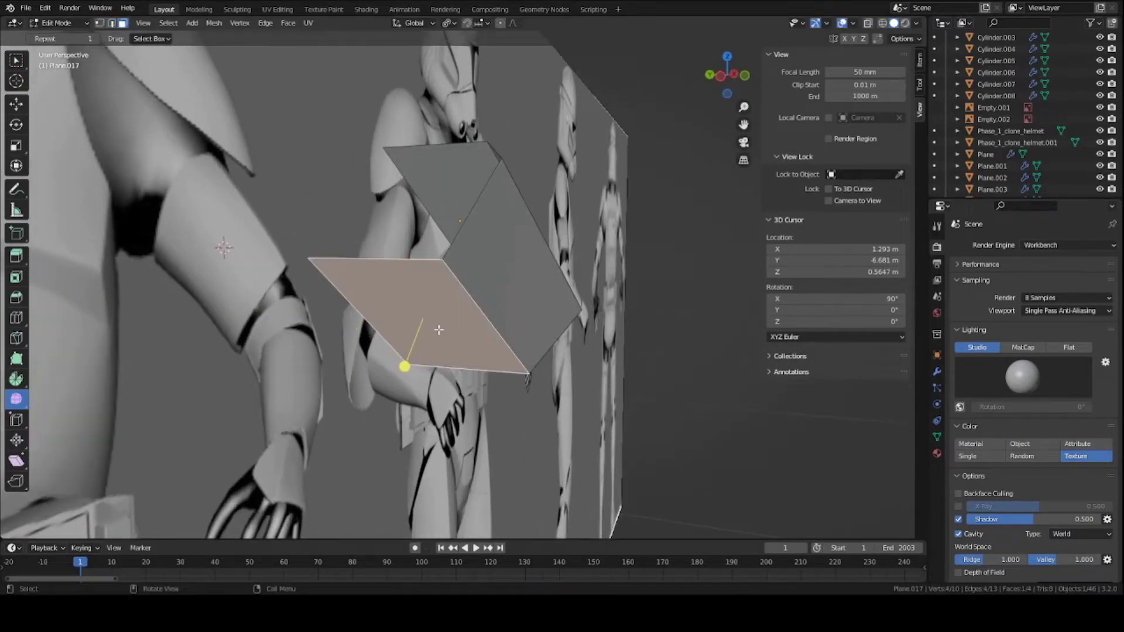
scroll(438, 328, up, 3)
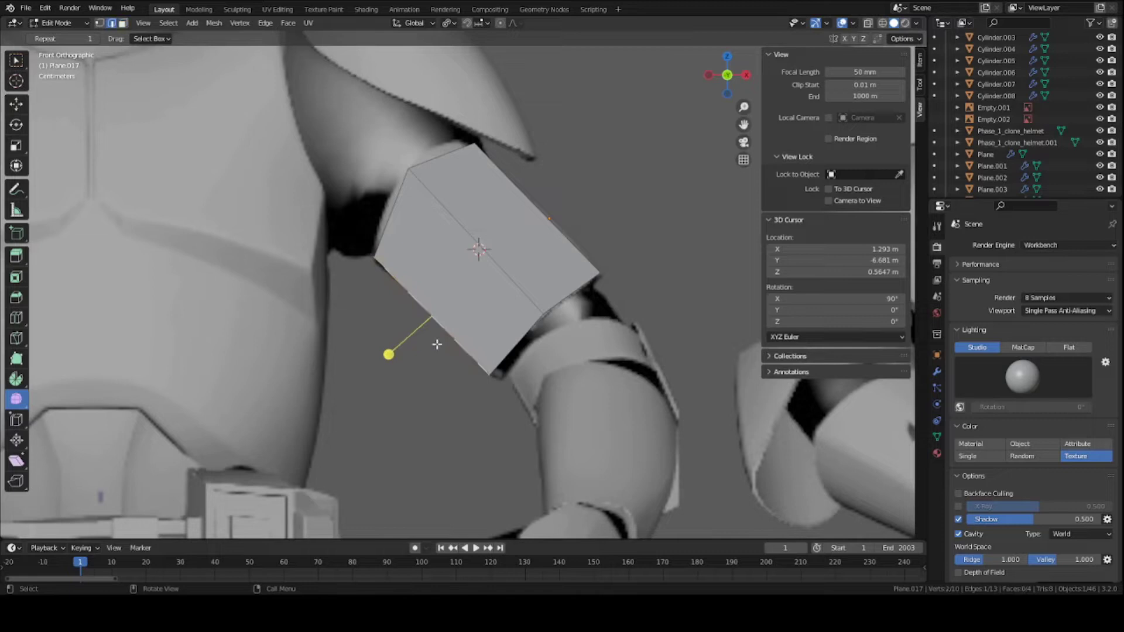
mouse_move(434, 343)
middle_down()
mouse_move(439, 326)
mouse_move(425, 326)
middle_up()
key(g)
click(423, 327)
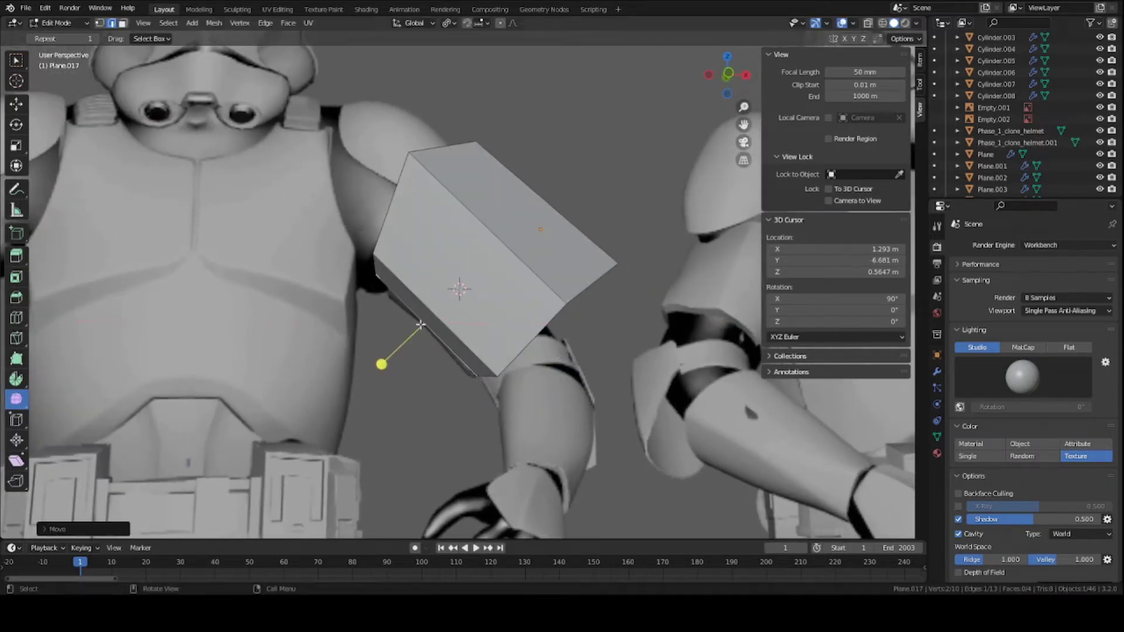
key(KP_1)
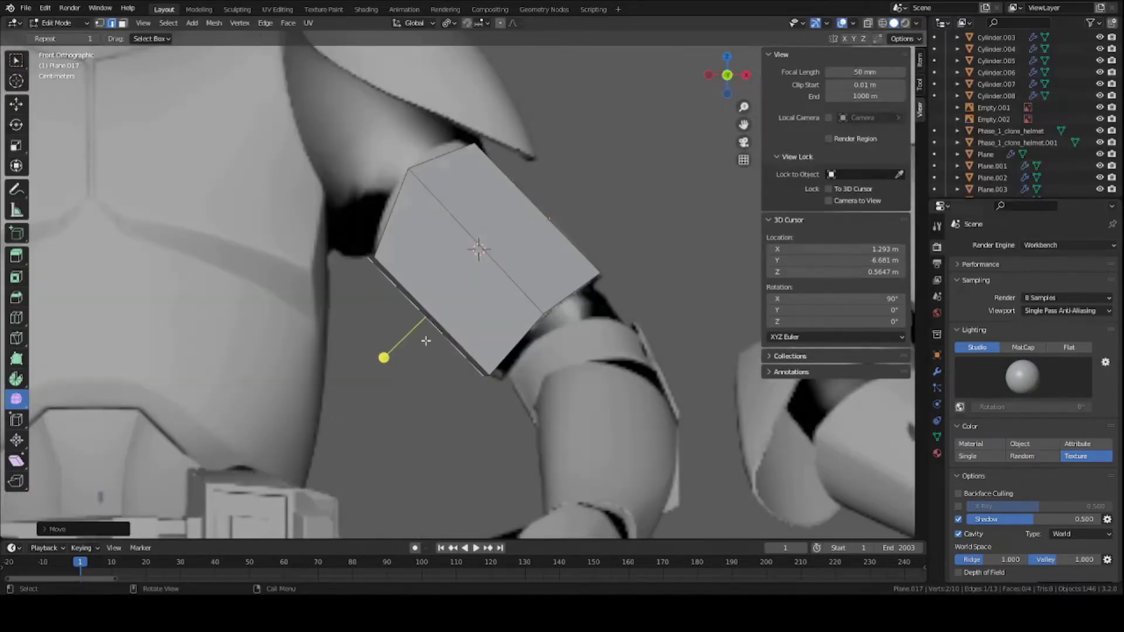
key(ctrl+s)
scroll(452, 238, down, 3)
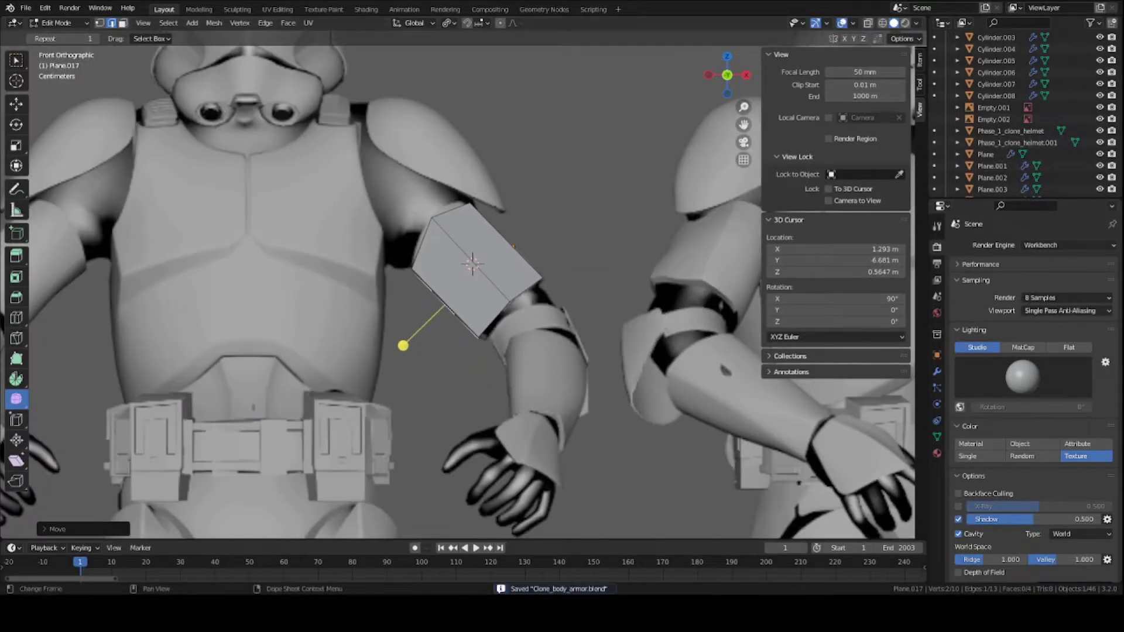
scroll(468, 286, down, 3)
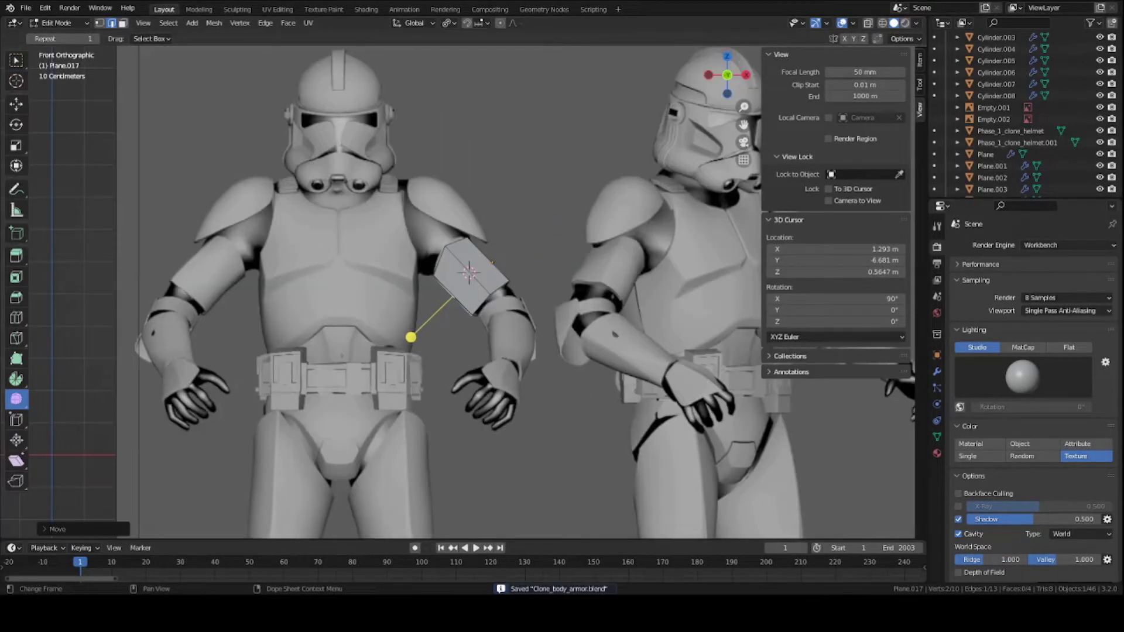
Return to Object Mode, save, and move the reference image lower right.
key(Tab)
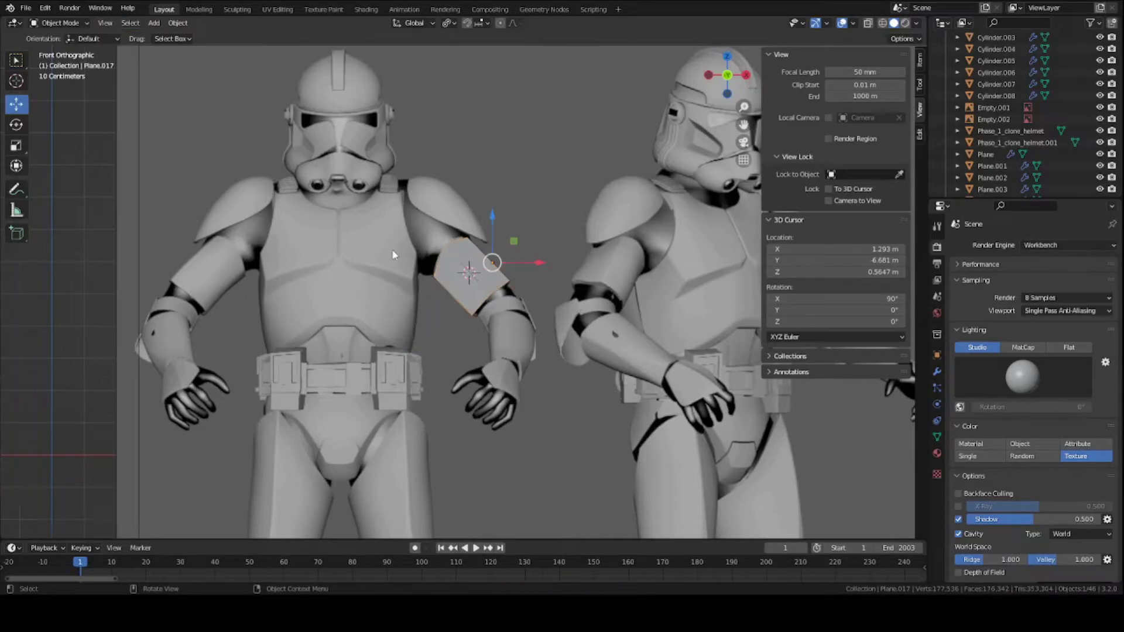
scroll(445, 254, down, 2)
click(606, 249)
key(ctrl+s)
key(g)
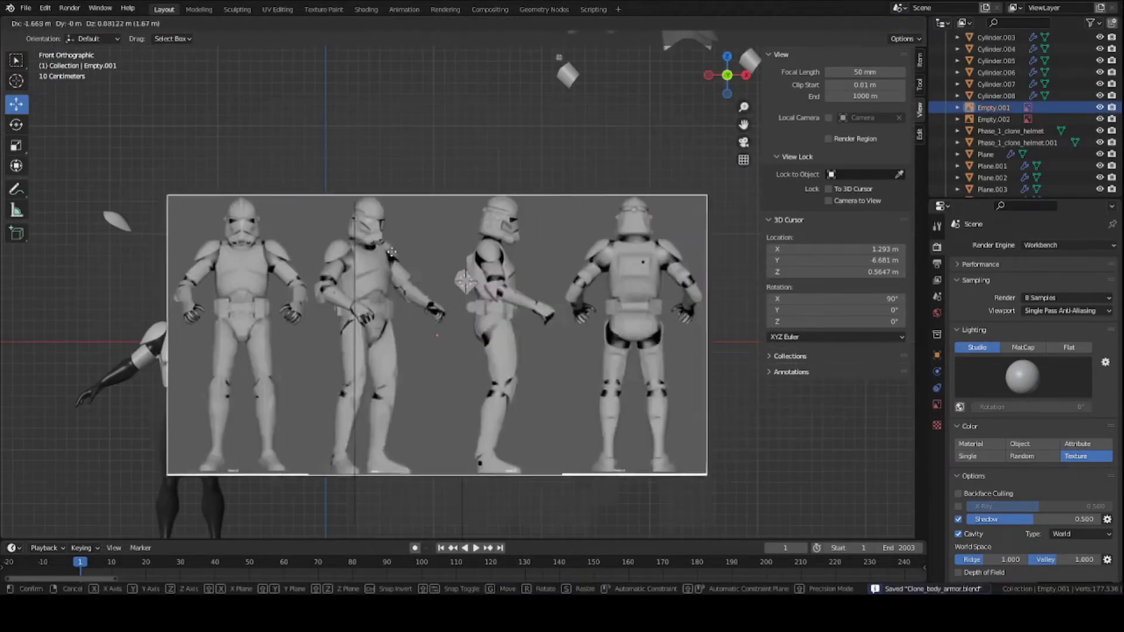
click(541, 226)
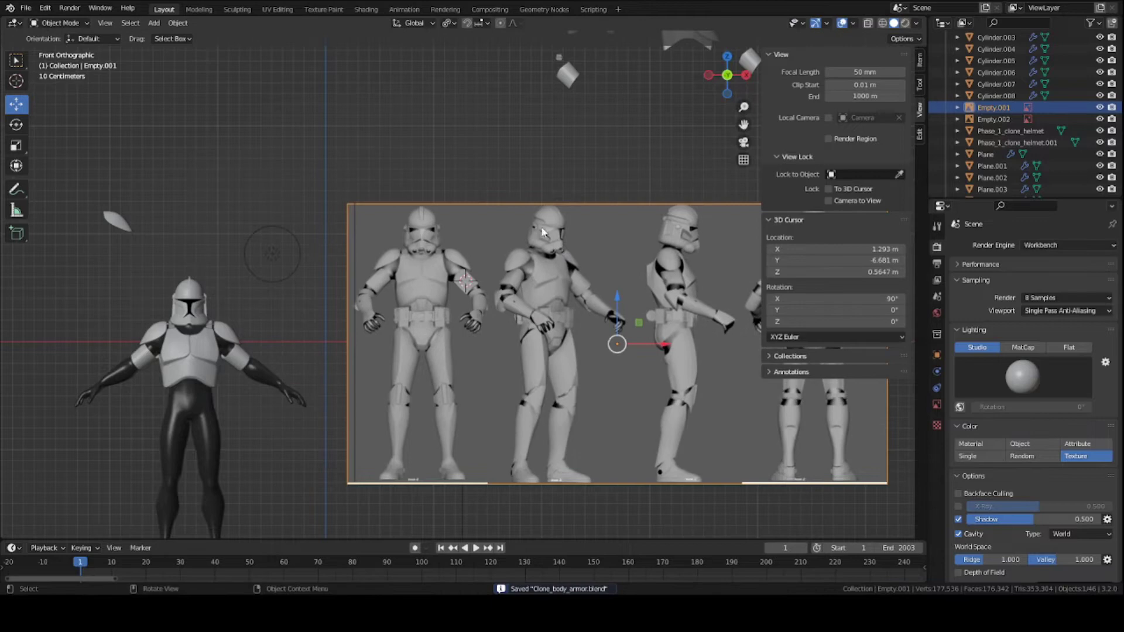
ctrl+scroll(635, 258, down, 3)
ctrl+scroll(554, 278, up, 1)
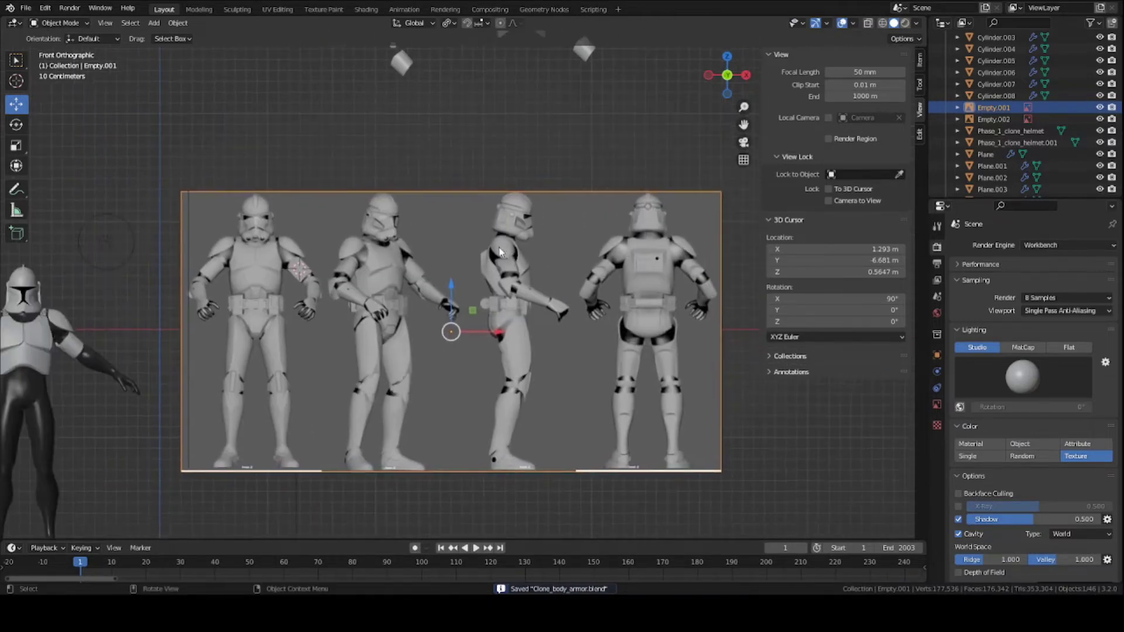
scroll(485, 286, up, 2)
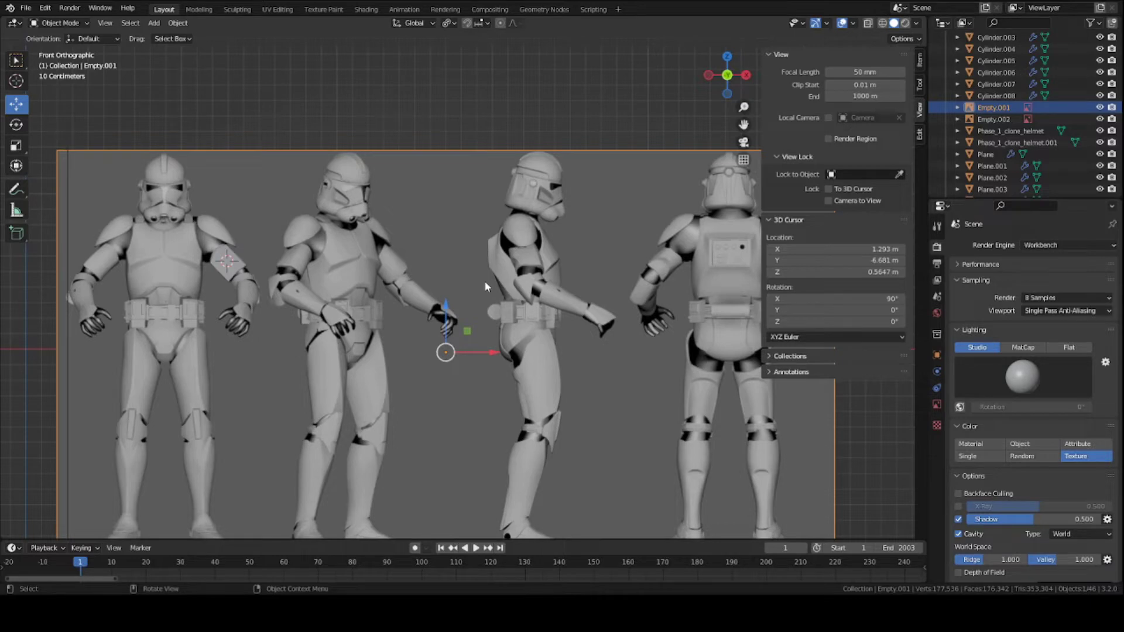
In Back Orthographic view, shift the reference image along X twice.
key(ctrl+KP_1)
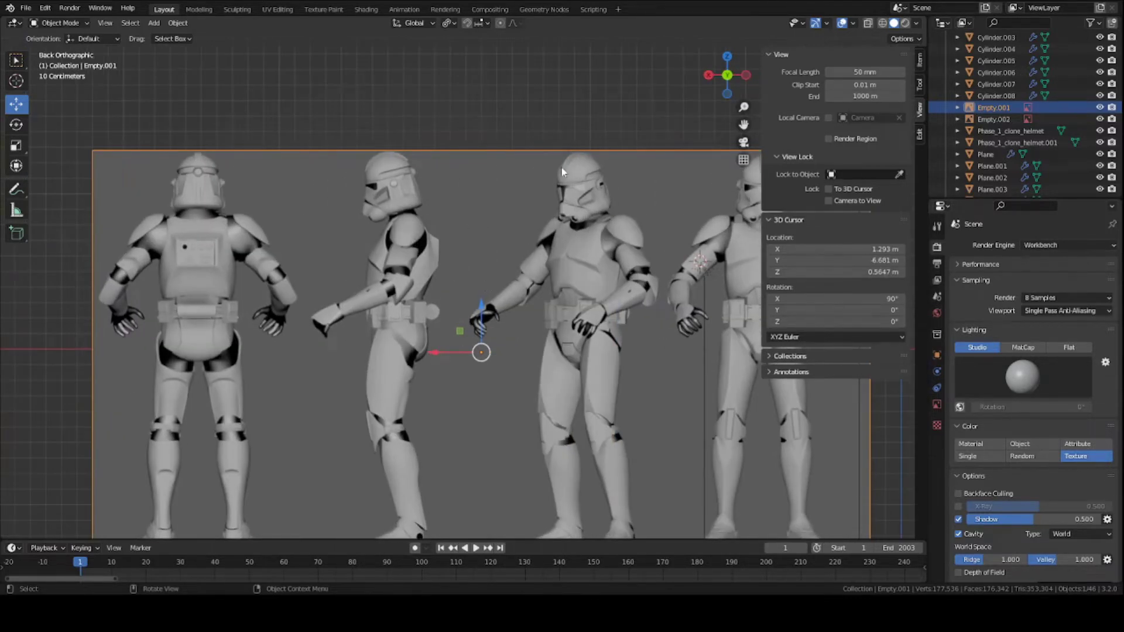
scroll(662, 126, up, 4)
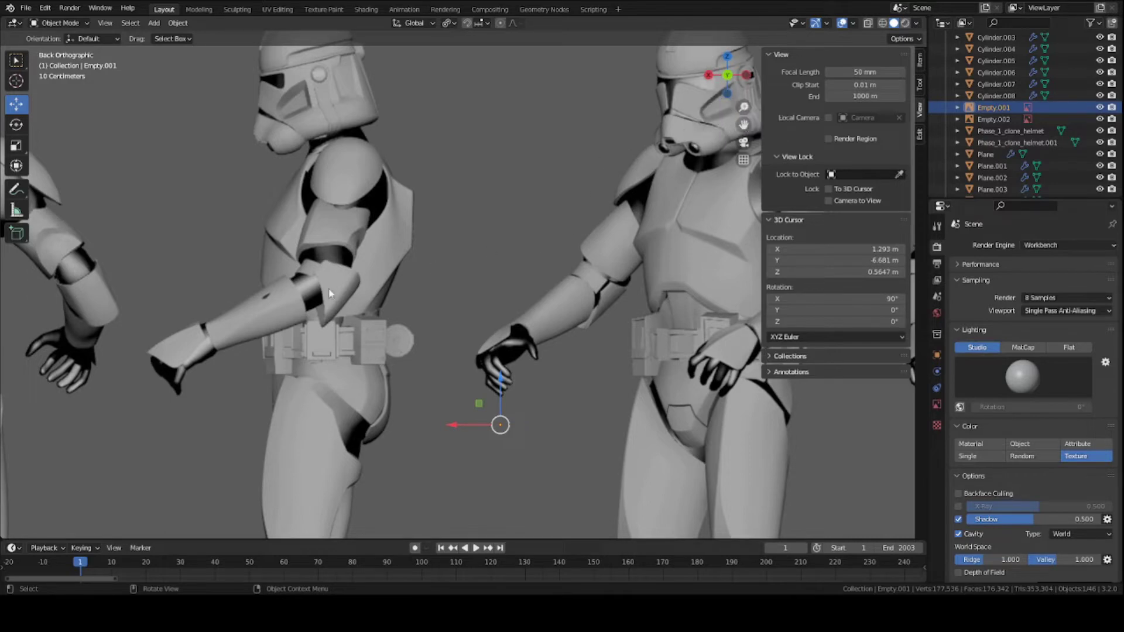
scroll(329, 289, down, 5)
scroll(307, 264, up, 1)
scroll(297, 253, up, 4)
key(g)
key(x)
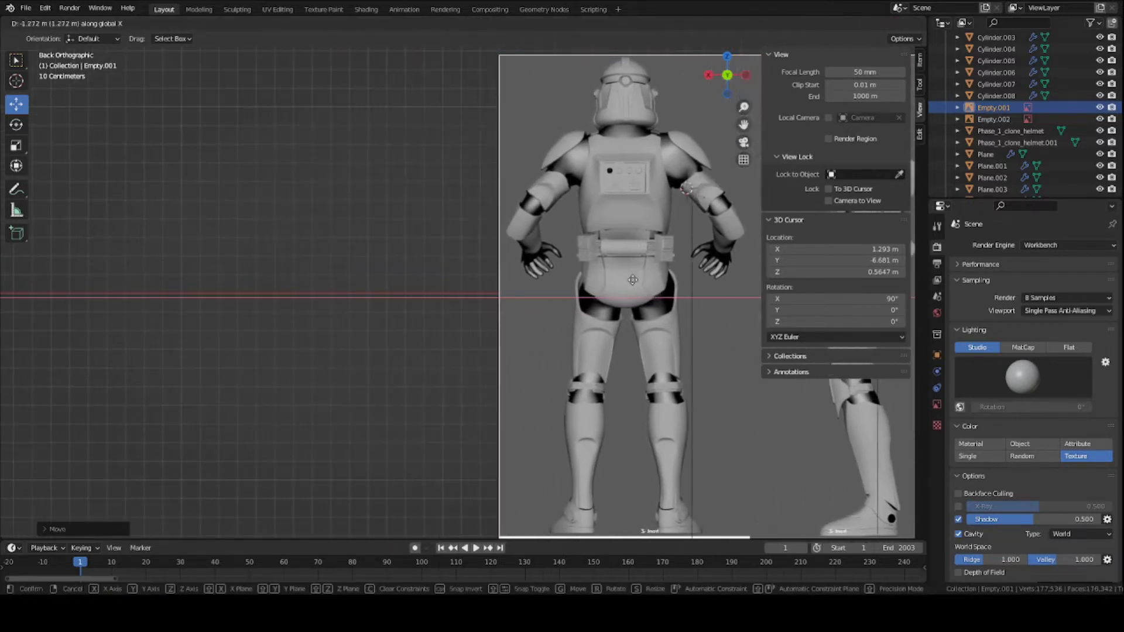
click(539, 279)
mouse_move(526, 263)
middle_down()
mouse_move(455, 245)
mouse_move(593, 255)
mouse_move(527, 254)
middle_up()
key(g)
key(x)
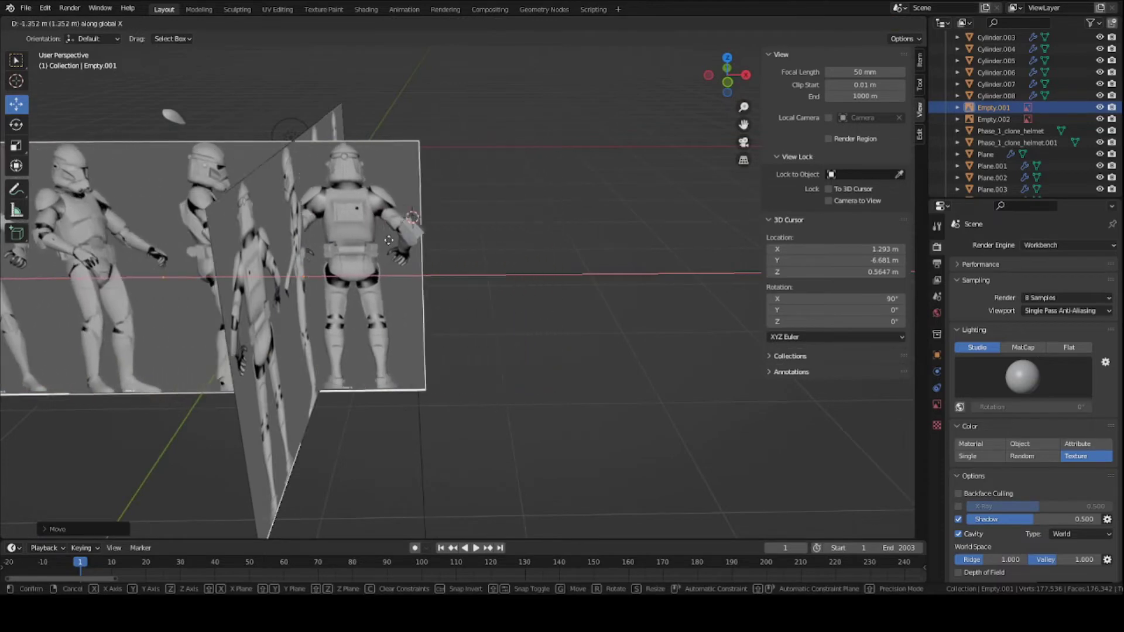
click(409, 237)
key(KP_1)
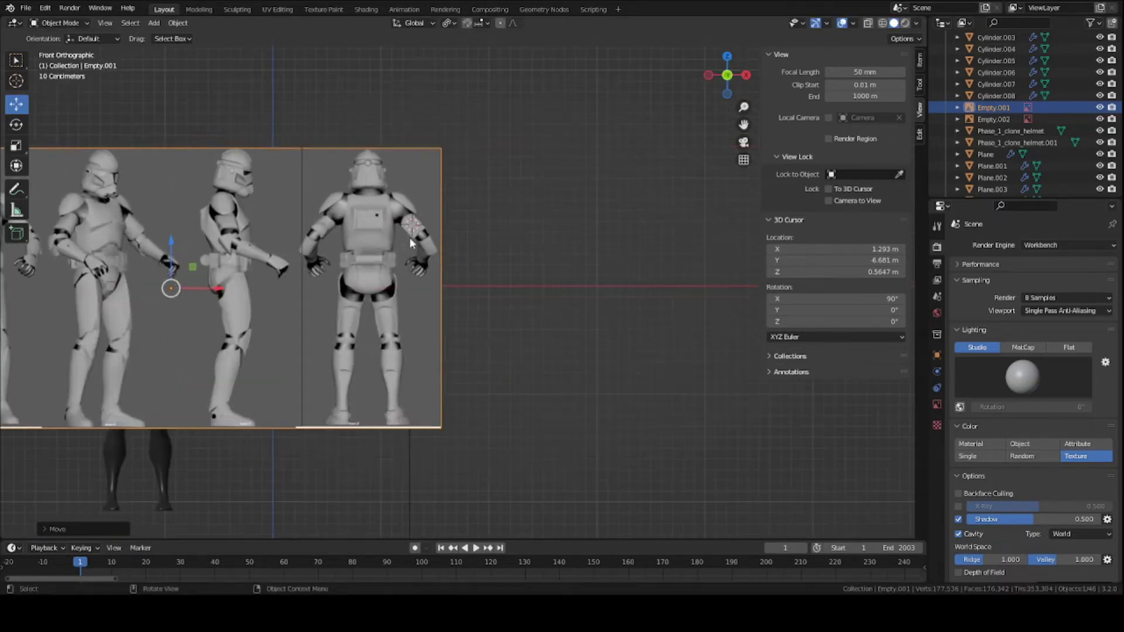
Move the empty along X from behind, save, and slide the plane along Y.
key(ctrl+KP_1)
scroll(409, 237, up, 3)
scroll(419, 236, up, 2)
key(g)
key(x)
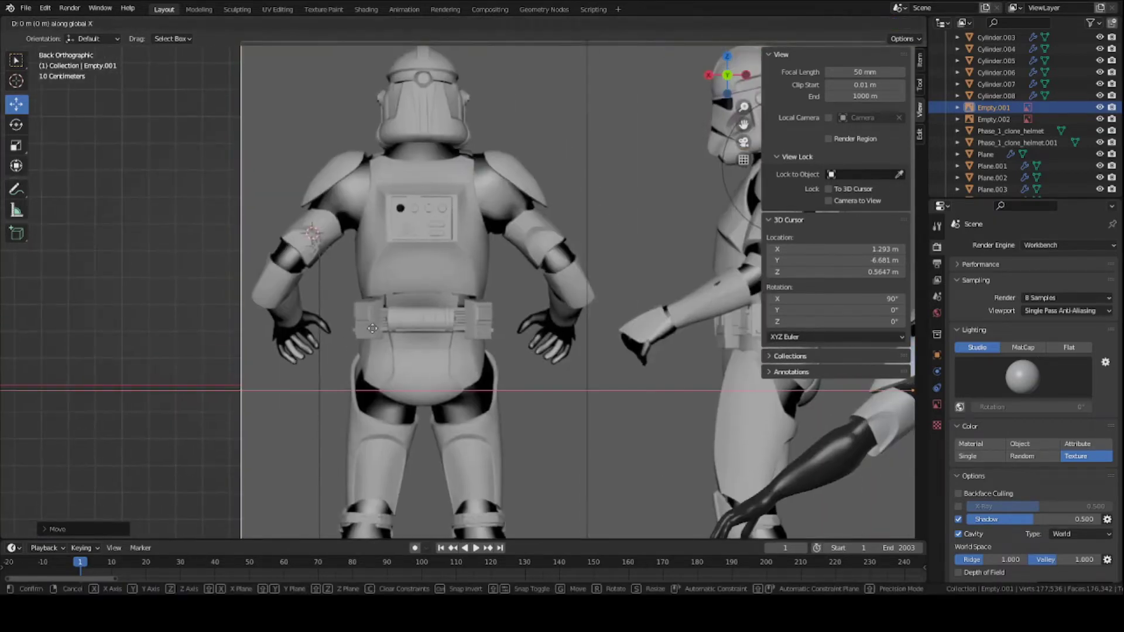
click(475, 340)
scroll(263, 273, up, 2)
scroll(250, 316, up, 2)
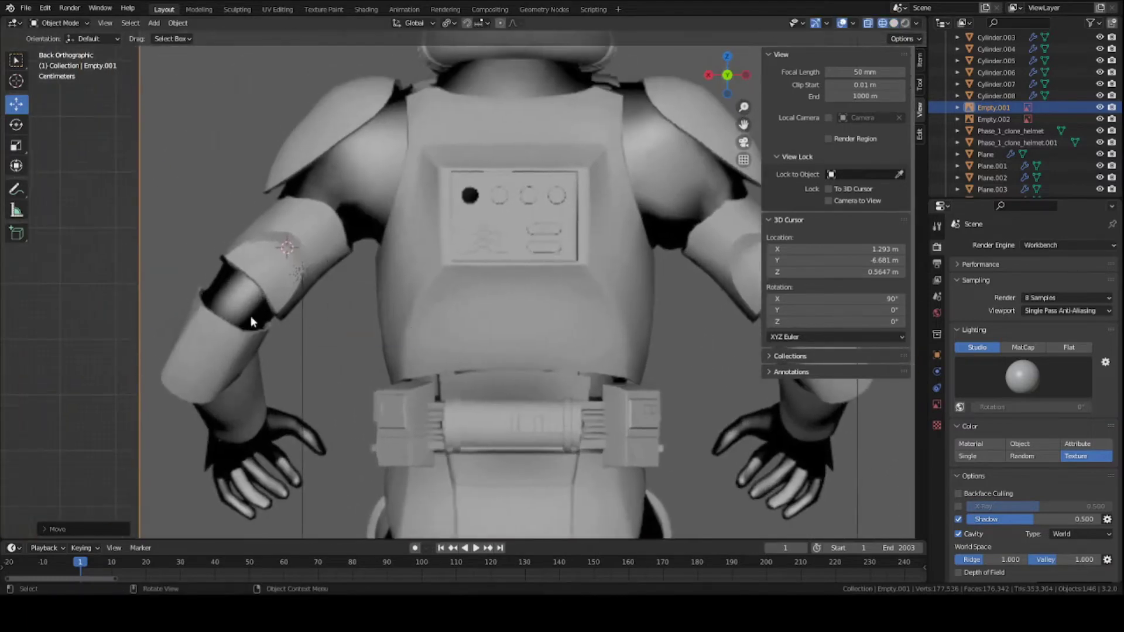
scroll(250, 318, down, 3)
scroll(310, 311, down, 3)
mouse_move(309, 311)
middle_down()
mouse_move(503, 342)
mouse_move(413, 299)
middle_up()
key(ctrl+s)
key(g)
key(y)
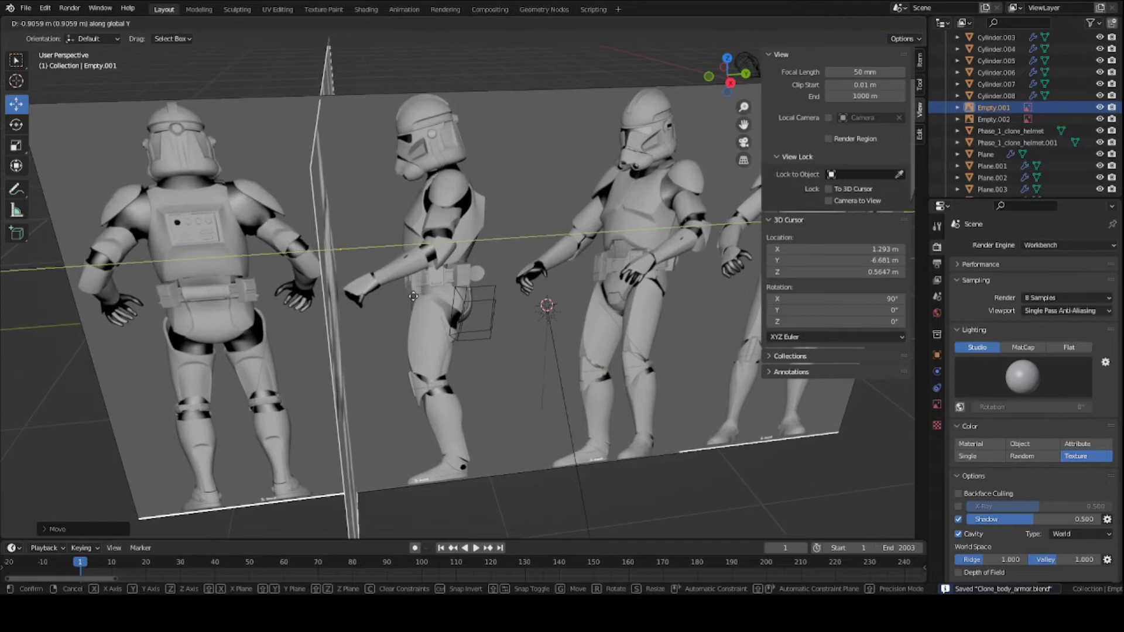
click(413, 297)
scroll(413, 297, up, 2)
scroll(410, 365, up, 2)
Select Empty.002, unhide the plate mesh, view the trooper's back, and save.
middle_drag(410, 365, 378, 241)
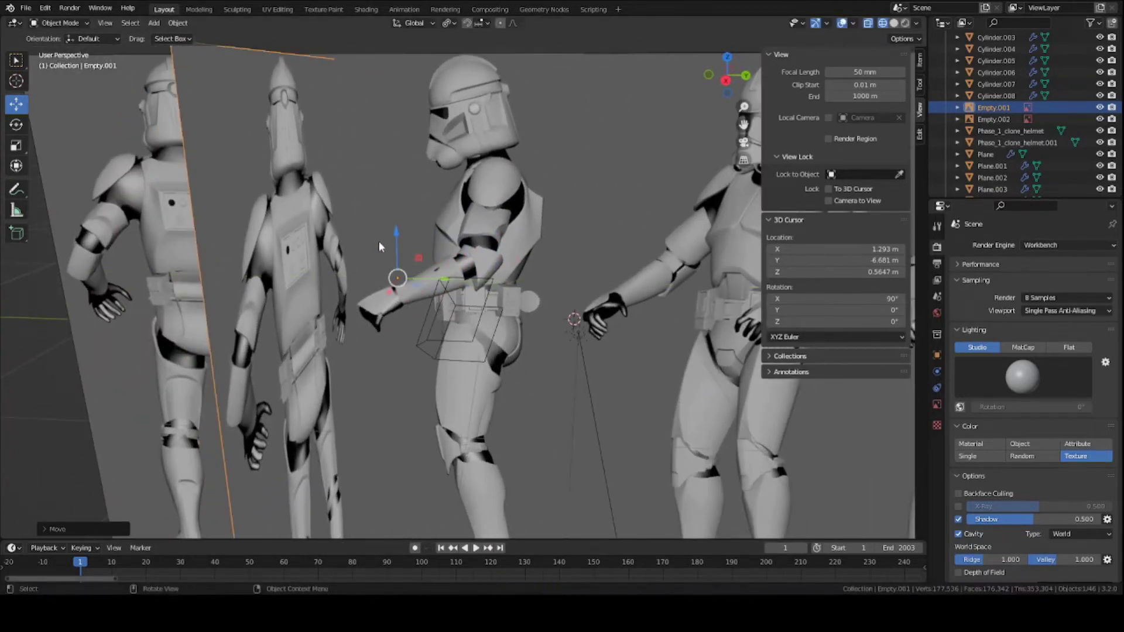
mouse_move(361, 254)
middle_down()
mouse_move(326, 281)
mouse_move(235, 267)
middle_up()
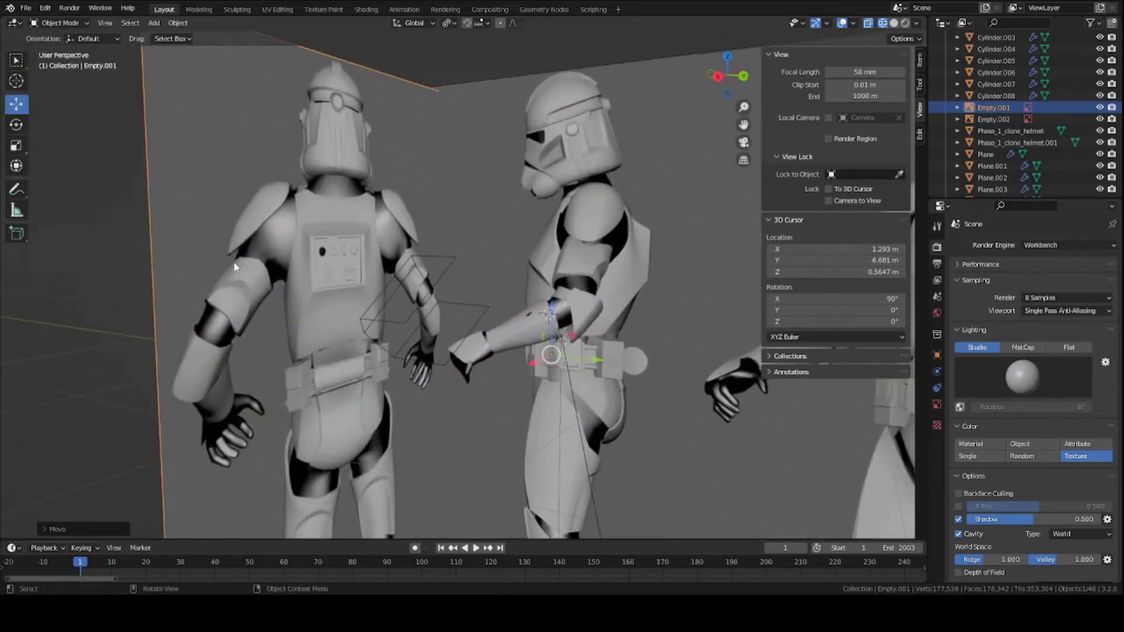
click(418, 299)
middle_drag(418, 298, 459, 319)
mouse_move(261, 284)
middle_down()
mouse_move(351, 294)
mouse_move(432, 332)
mouse_move(301, 303)
middle_up()
key(alt+h)
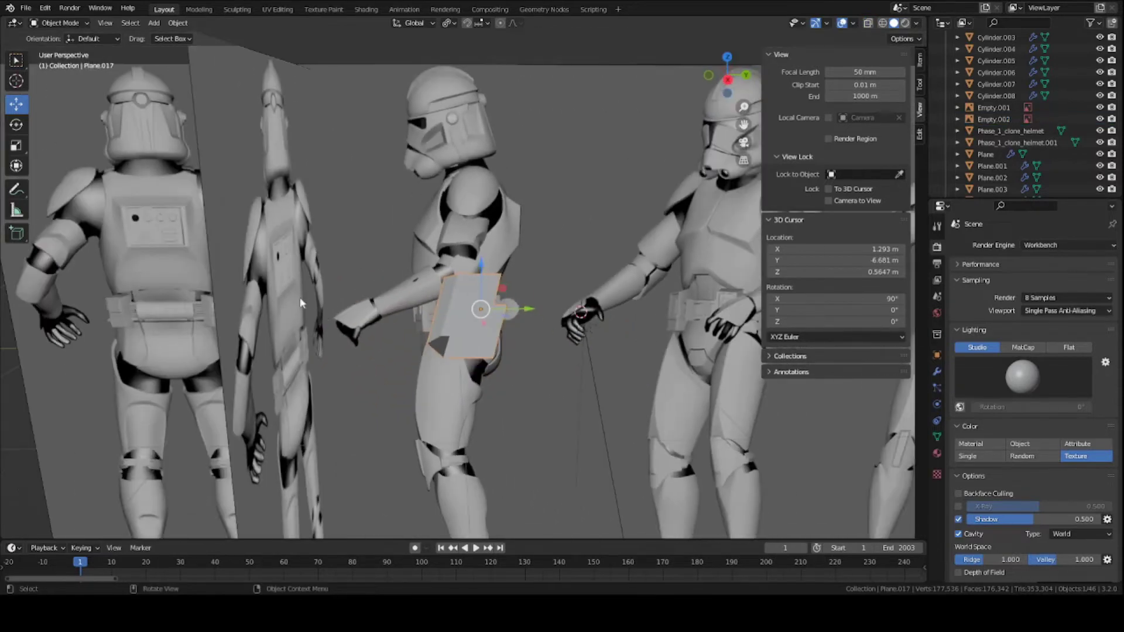
middle_drag(355, 328, 321, 284)
key(ctrl+KP_1)
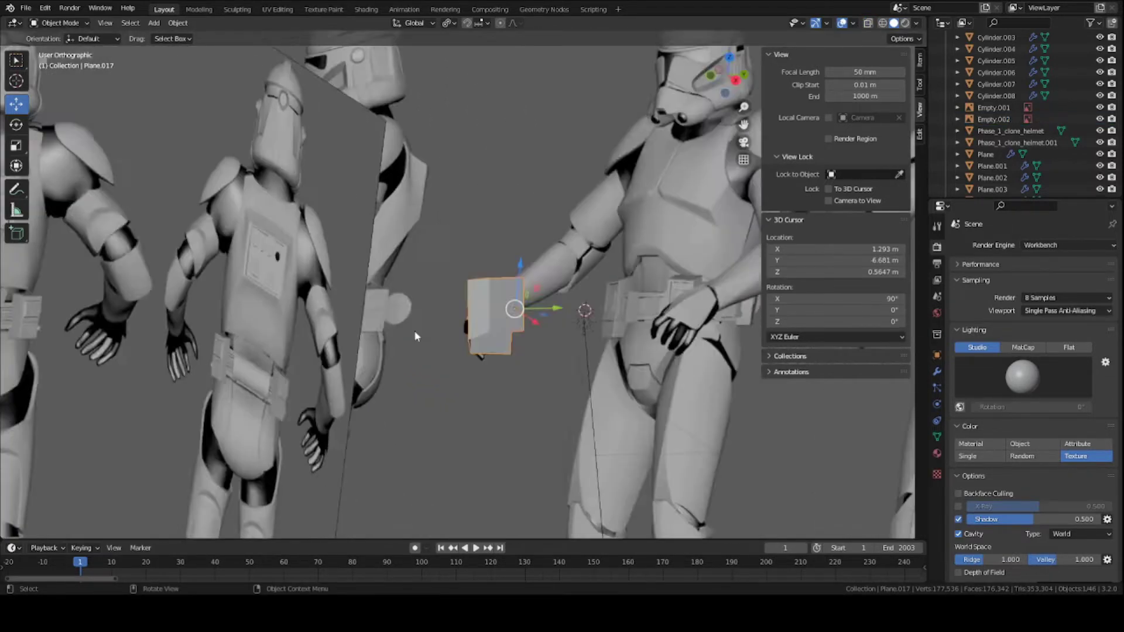
scroll(418, 331, up, 3)
scroll(424, 352, up, 3)
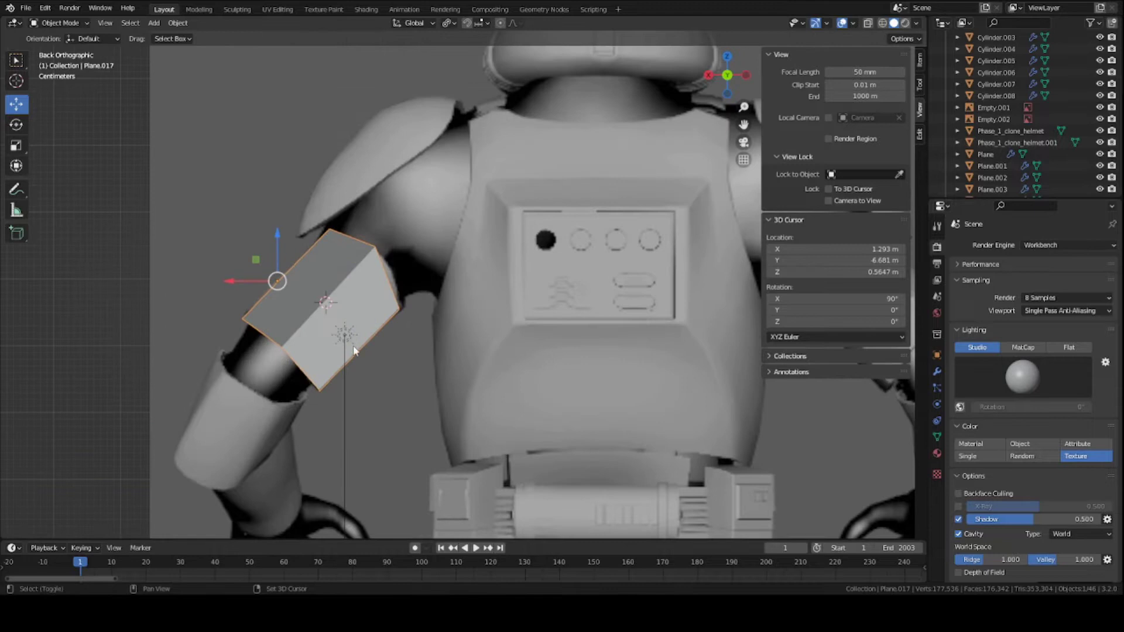
shift+middle_drag(354, 351, 349, 289)
scroll(435, 252, down, 2)
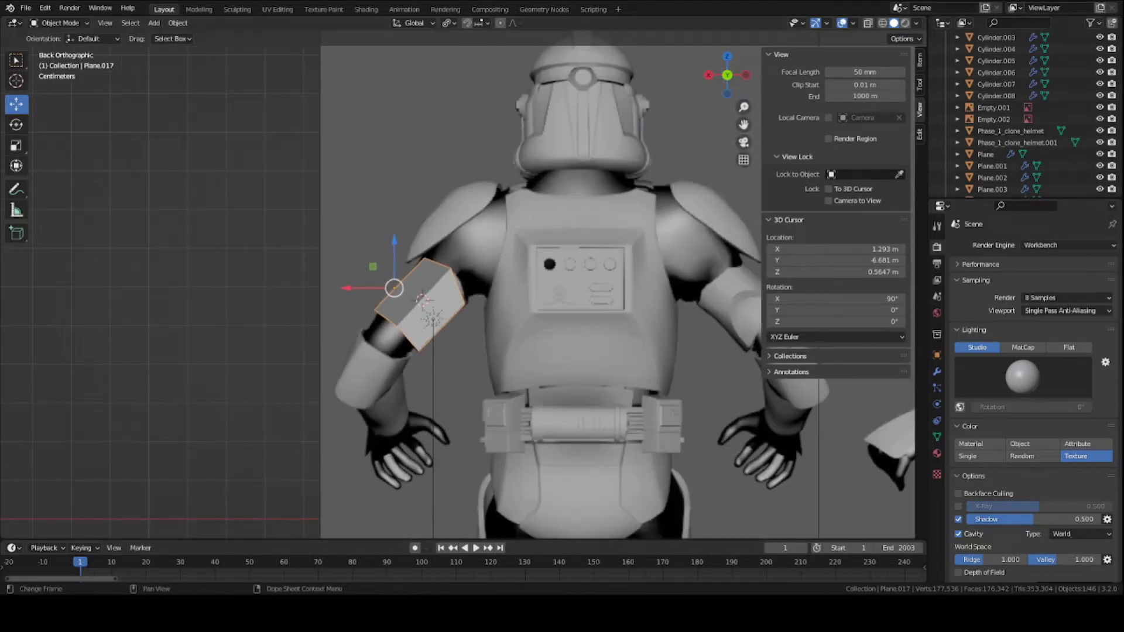
scroll(422, 300, up, 4)
key(ctrl+s)
scroll(447, 373, up, 2)
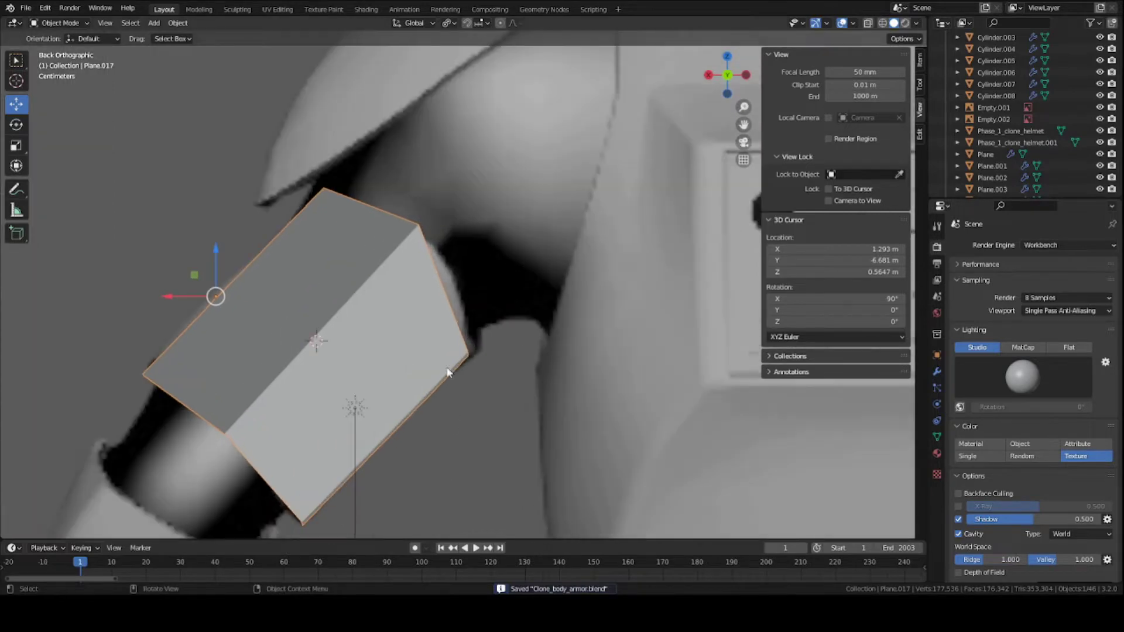
Enter Edit Mode on the plate in back view, save, and turn on X-ray.
key(Tab)
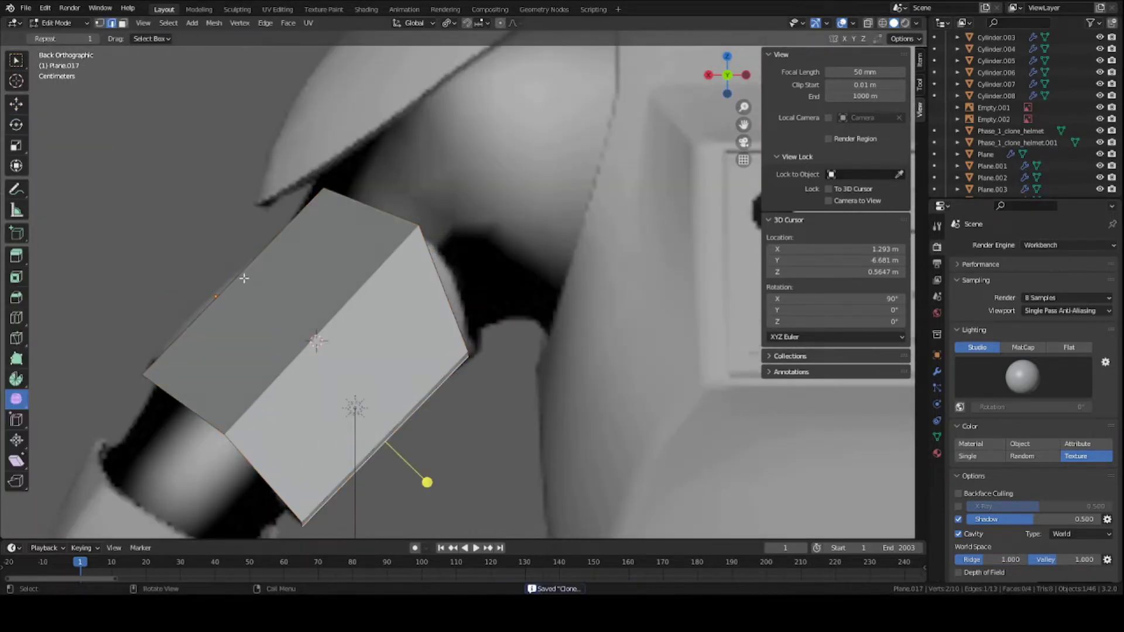
middle_drag(243, 279, 399, 266)
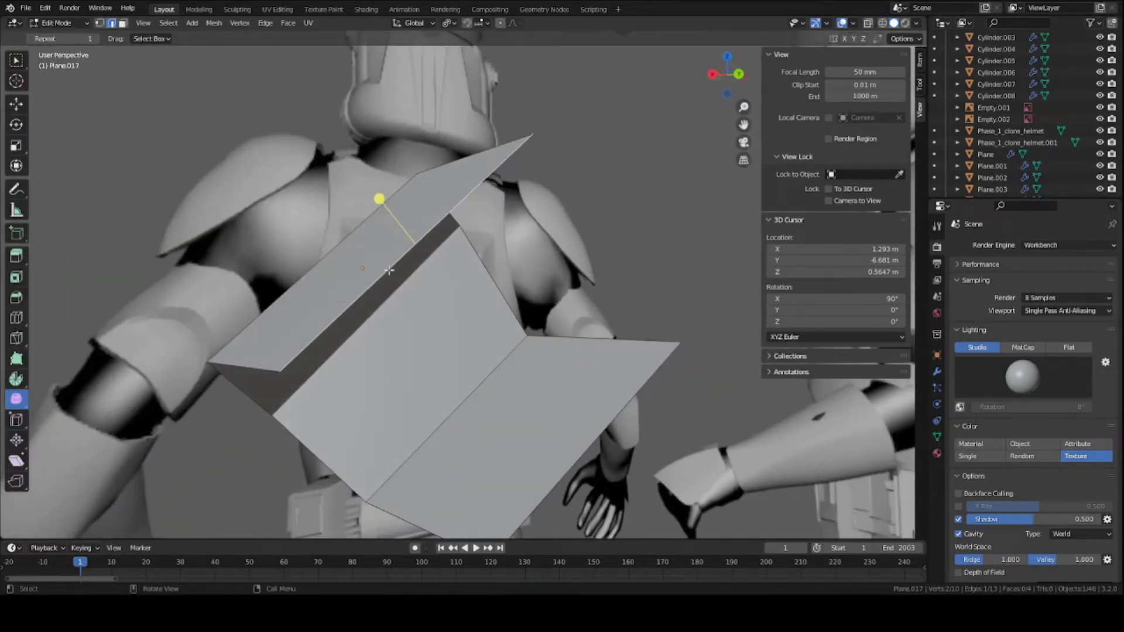
key(ctrl+KP_1)
scroll(426, 290, down, 1)
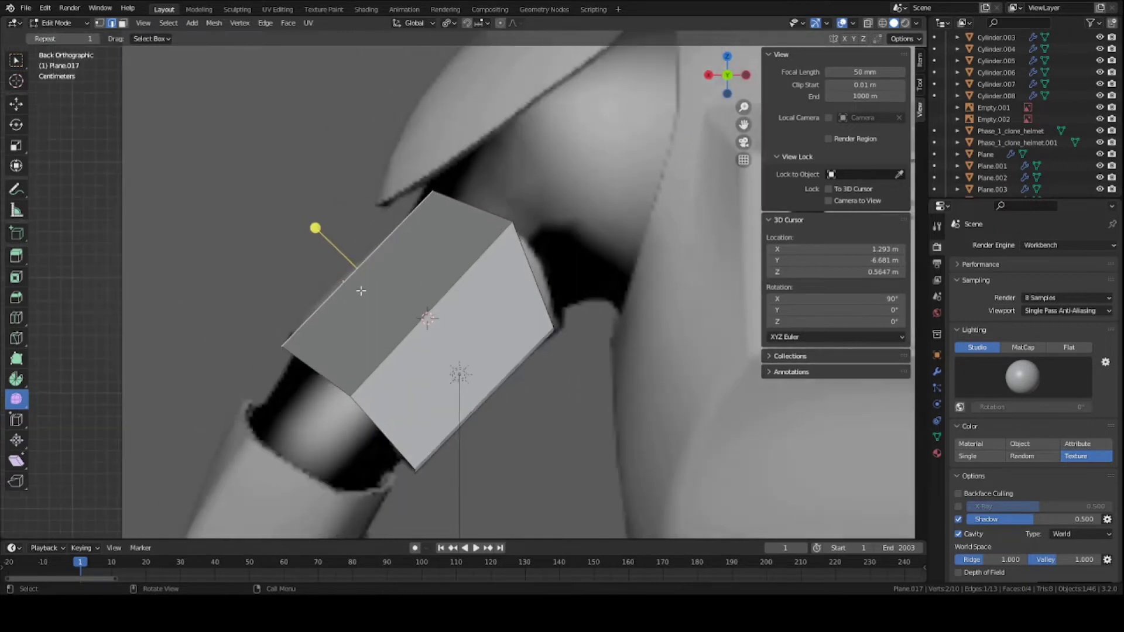
key(ctrl+s)
key(alt+z)
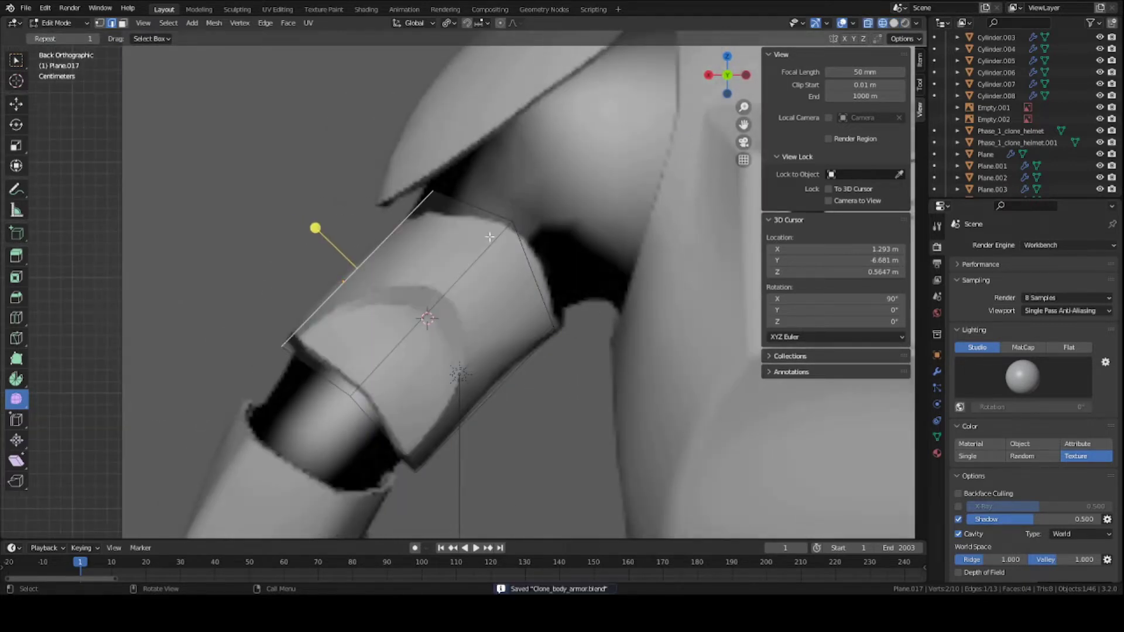
key(z)
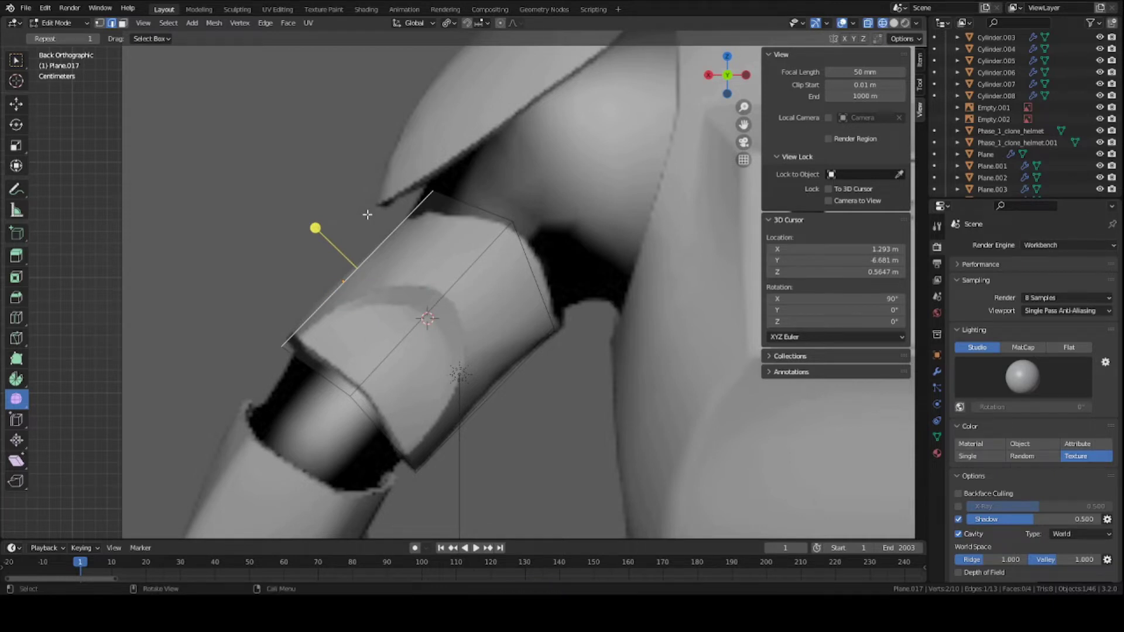
scroll(376, 270, up, 1)
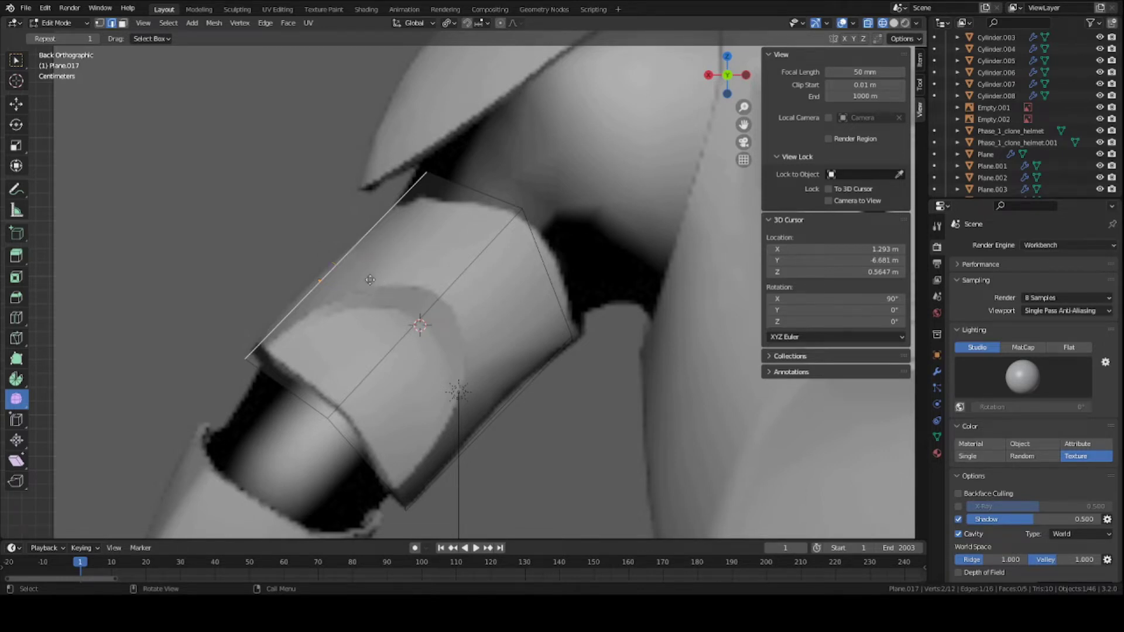
Extrude a plate edge into a new face, reposition one vertex, and return to solid shading.
key(e)
click(570, 231)
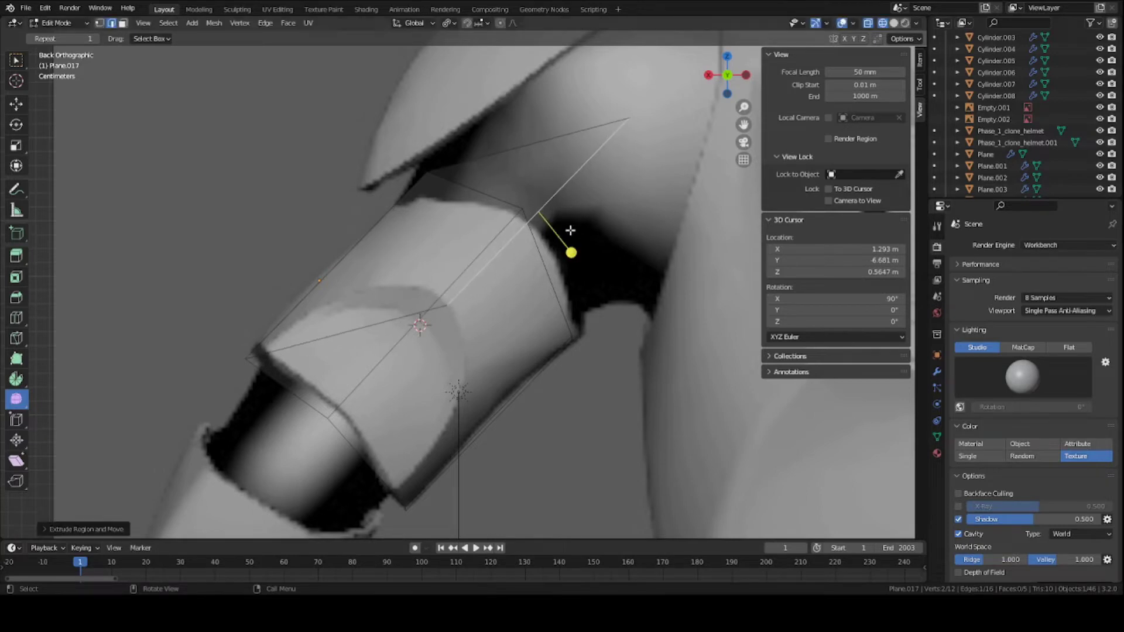
click(627, 119)
key(g)
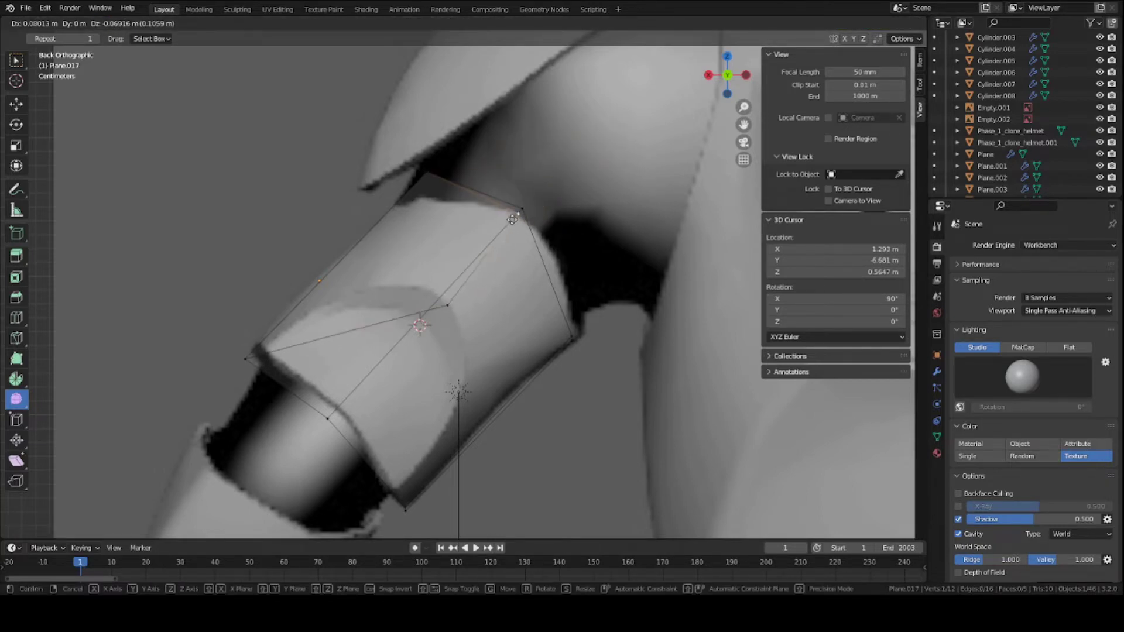
click(512, 219)
key(z)
click(606, 221)
In Right Ortho view, move the plate's upper face along the Y axis.
middle_drag(606, 219, 536, 263)
key(KP_3)
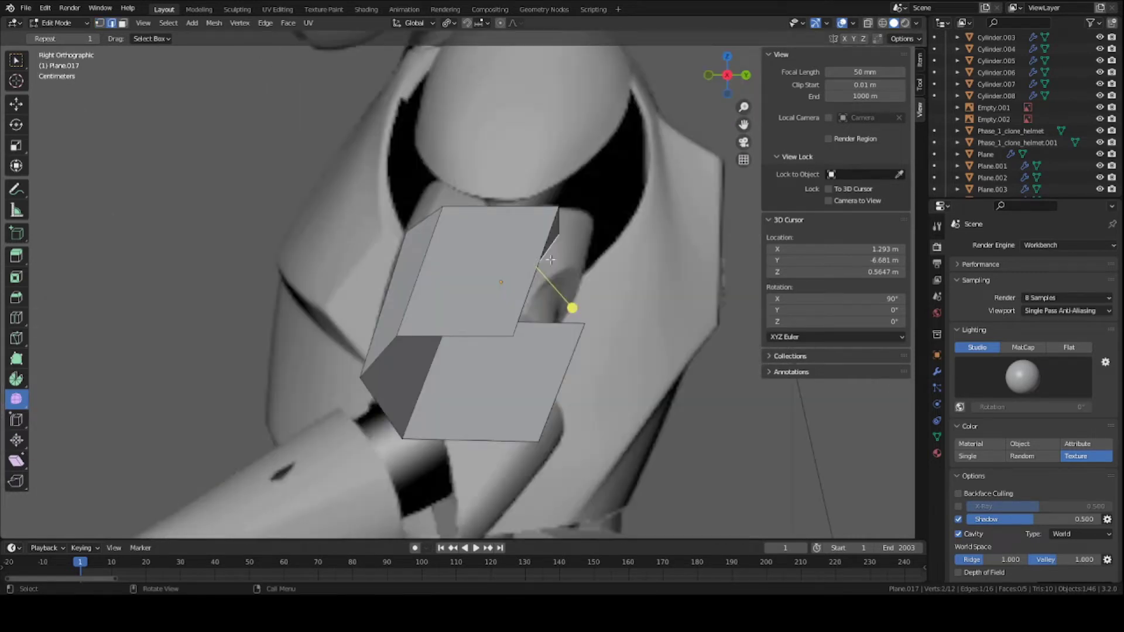
click(640, 251)
key(g)
key(y)
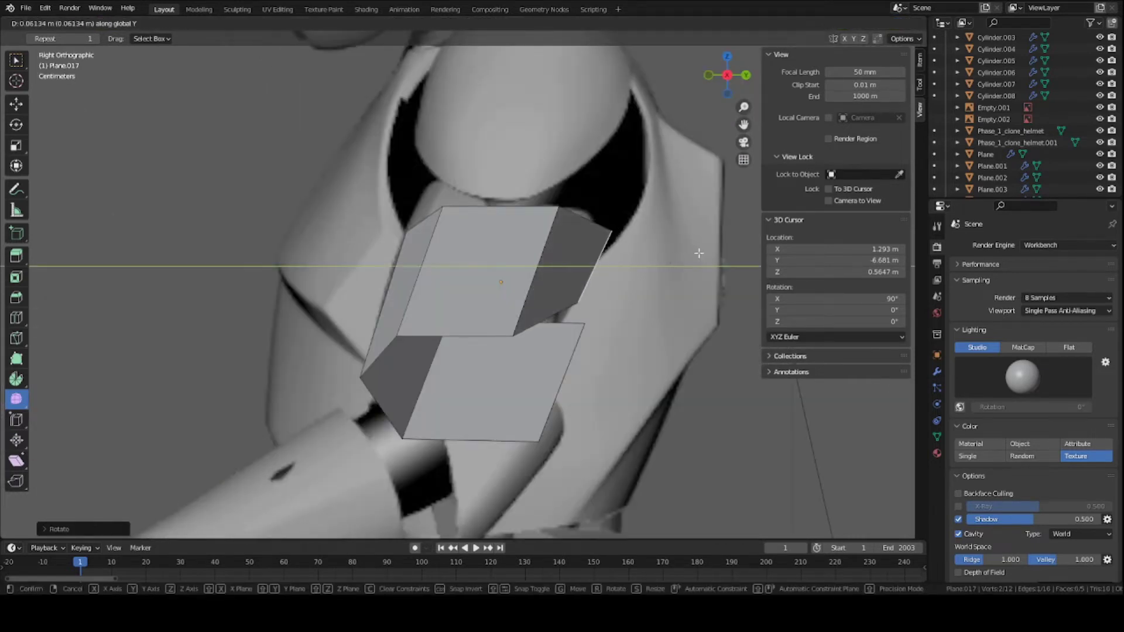
click(699, 253)
Rotate the top flap, checking it again from the back view.
key(r)
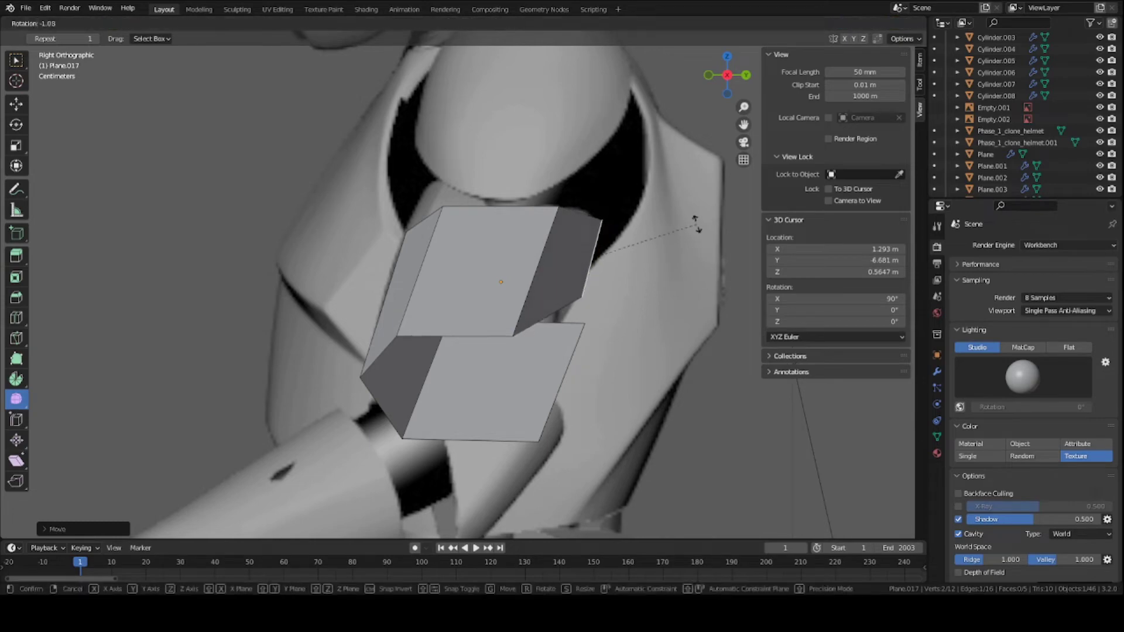
key(Escape)
key(KP_6)
key(KP_6)
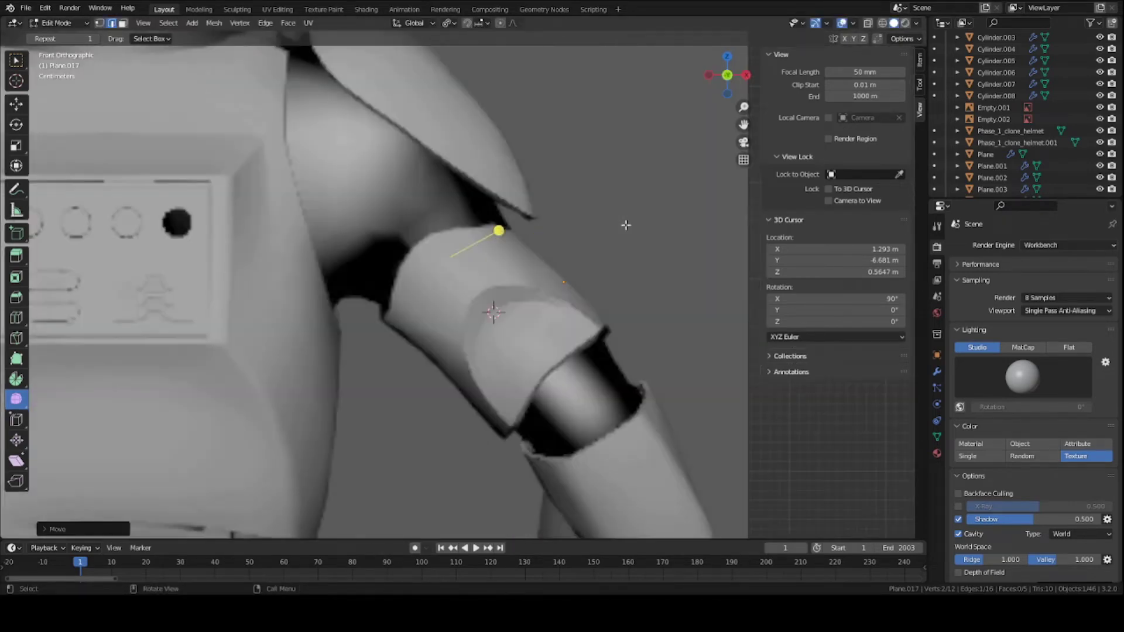
key(KP_6)
key(KP_6)
key(KP_6)
key(KP_6)
click(708, 74)
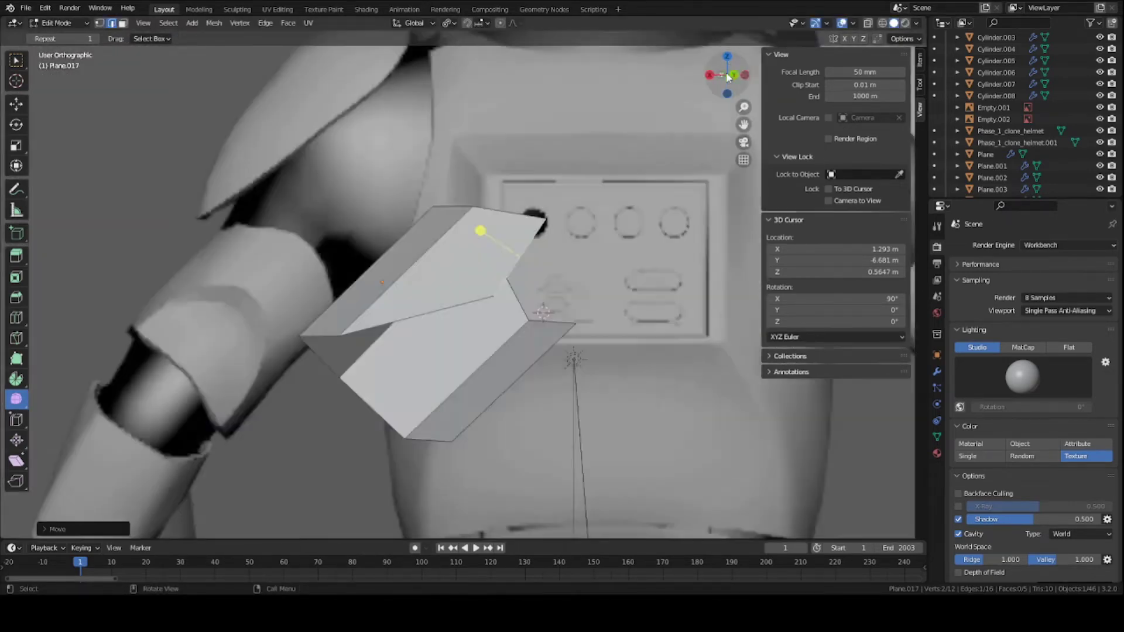
scroll(519, 308, up, 2)
key(r)
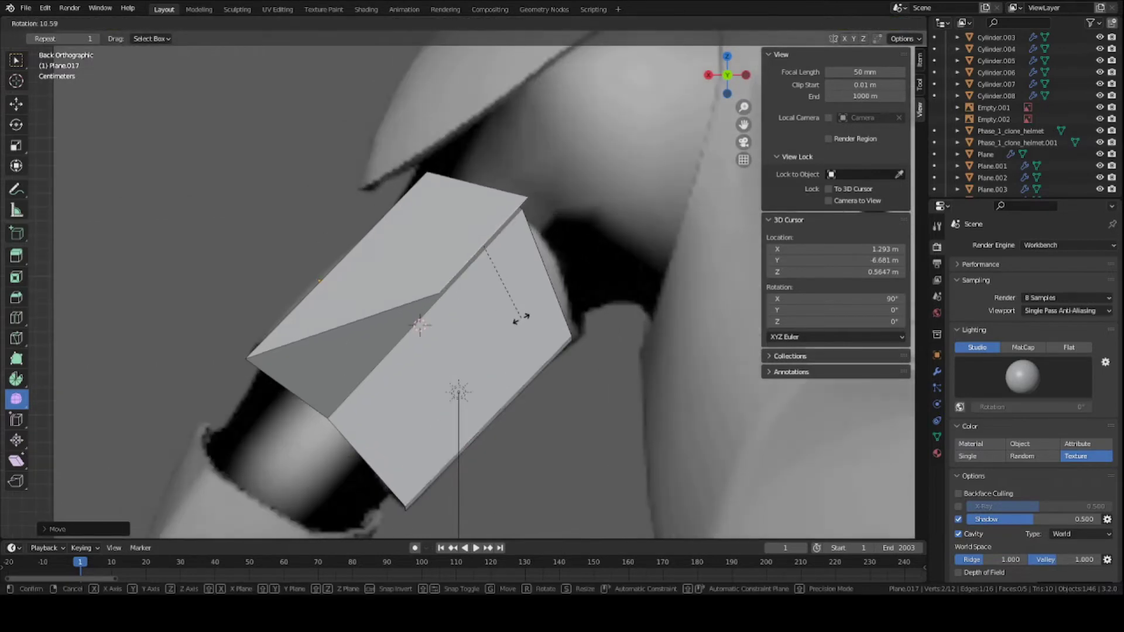
Set the top flap's angle, then move a vertex to the lower-left corner in X-ray.
key(Escape)
key(r)
click(527, 319)
key(alt+z)
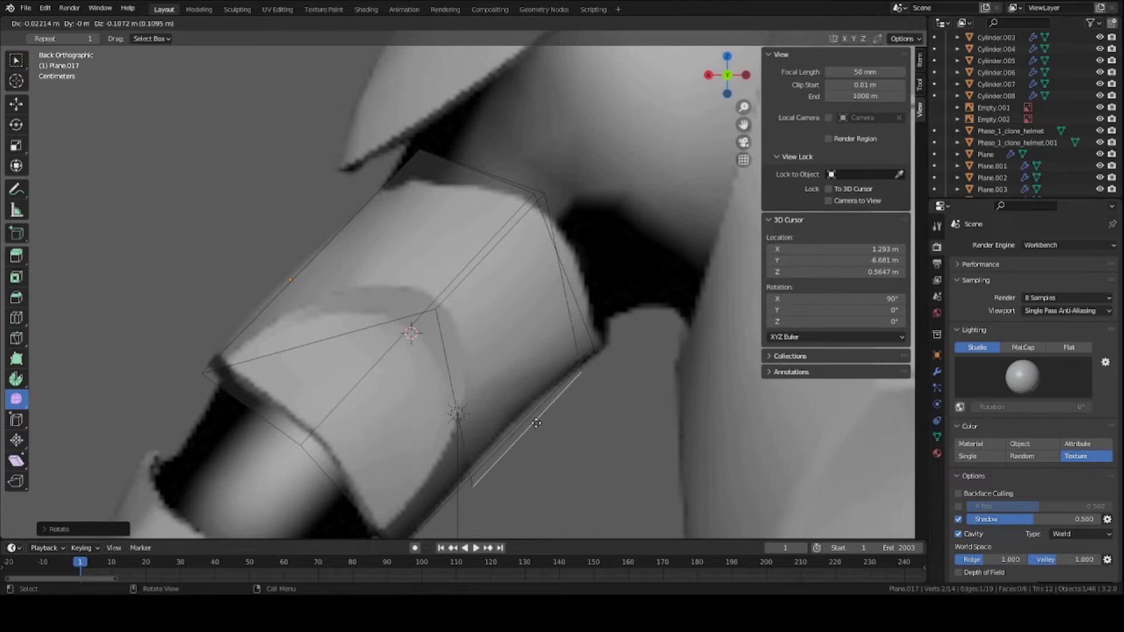
shift+middle_drag(492, 413, 507, 319)
key(g)
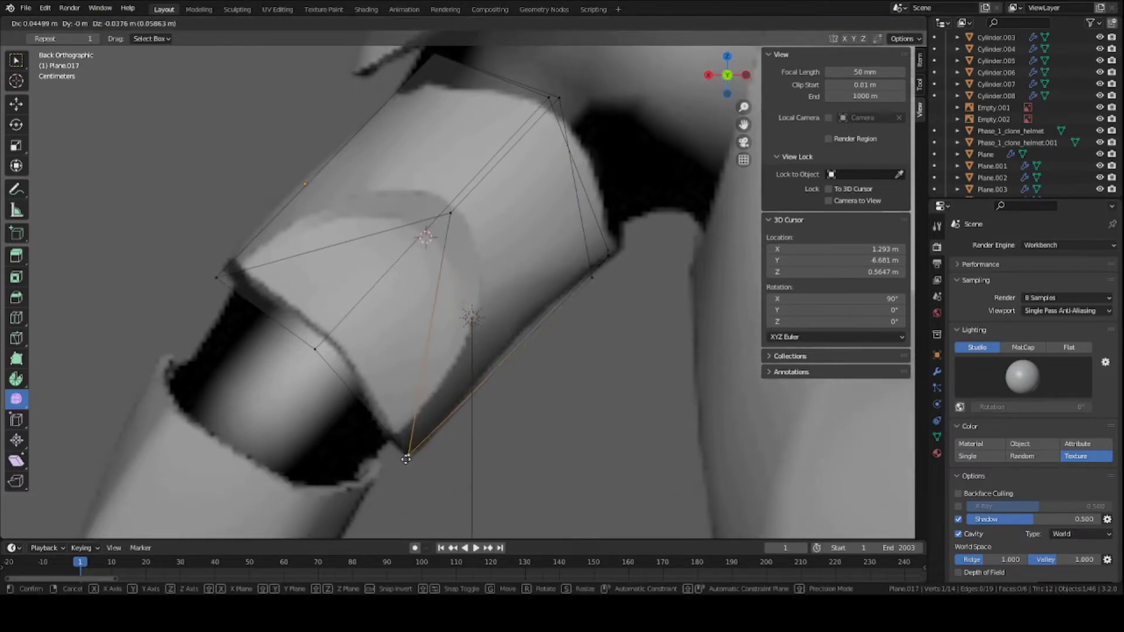
click(409, 454)
Reposition a second vertex and slide the spike vertex along Y in Right view.
click(591, 278)
key(g)
click(609, 259)
key(alt+z)
mouse_move(610, 259)
middle_down()
mouse_move(607, 235)
mouse_move(590, 338)
middle_up()
scroll(607, 236, down, 4)
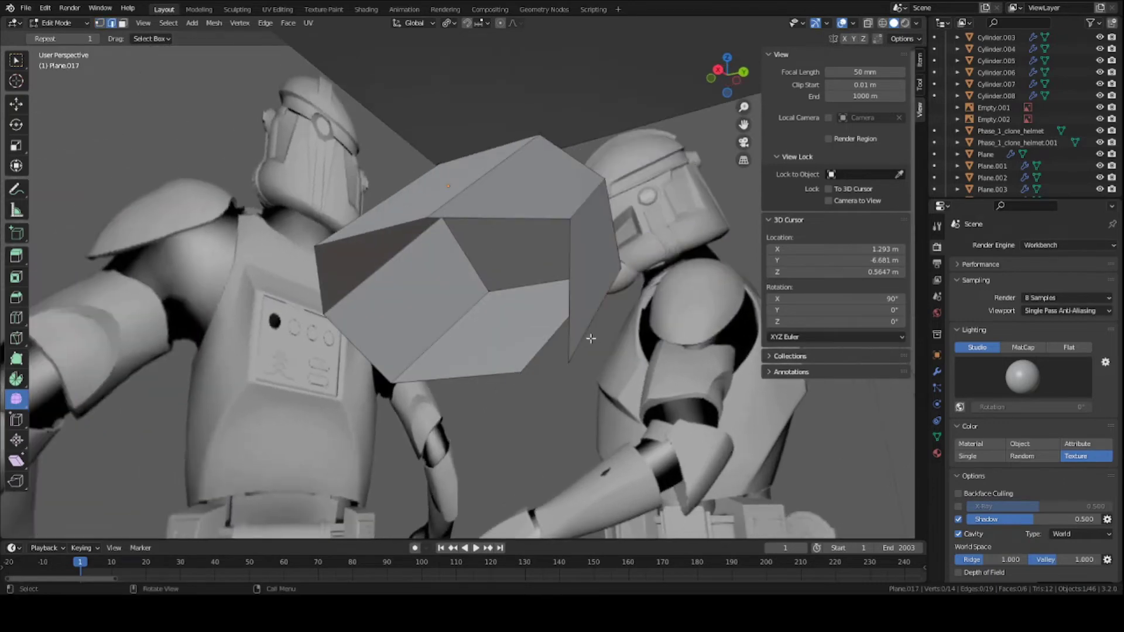
key(KP_3)
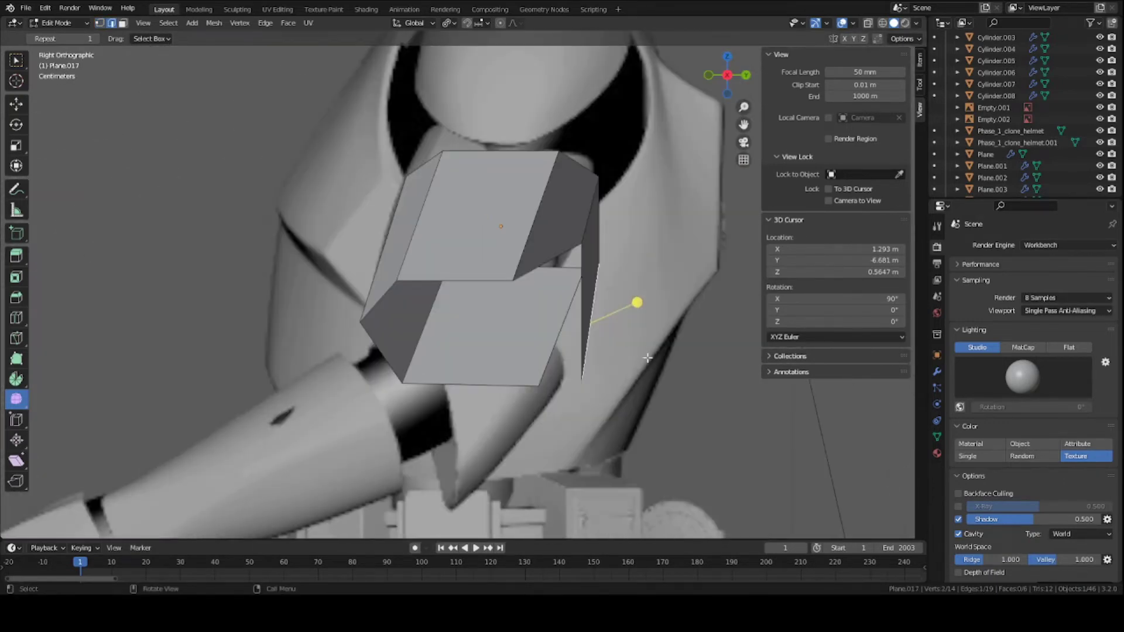
key(g)
key(y)
click(623, 357)
mouse_move(623, 358)
middle_down()
mouse_move(508, 355)
mouse_move(531, 340)
middle_up()
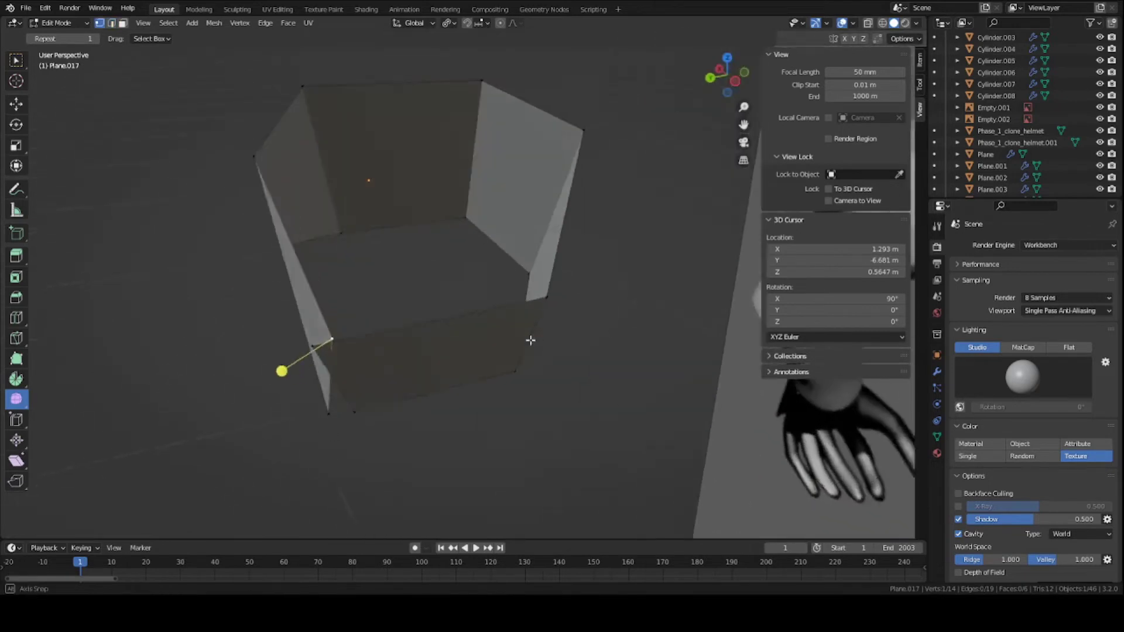
scroll(531, 340, up, 2)
scroll(402, 313, up, 3)
scroll(472, 328, up, 2)
scroll(417, 304, up, 3)
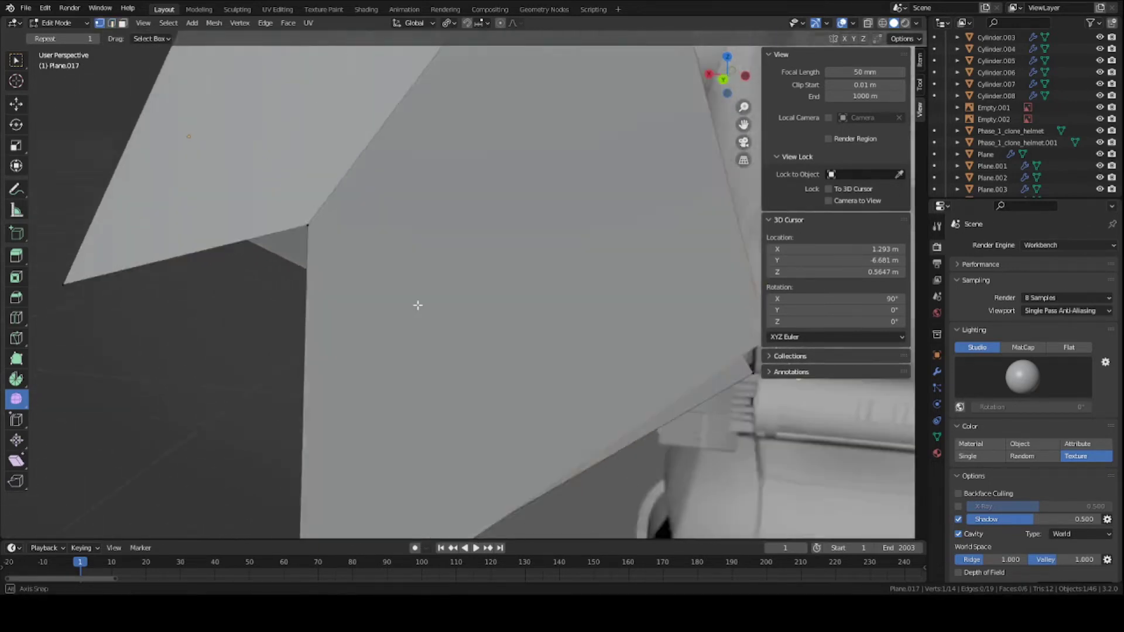
scroll(417, 304, down, 5)
Merge the selected corner vertices At Last, then begin merging the other corner.
mouse_move(439, 339)
middle_down()
mouse_move(401, 476)
mouse_move(427, 414)
mouse_move(432, 325)
mouse_move(382, 294)
middle_up()
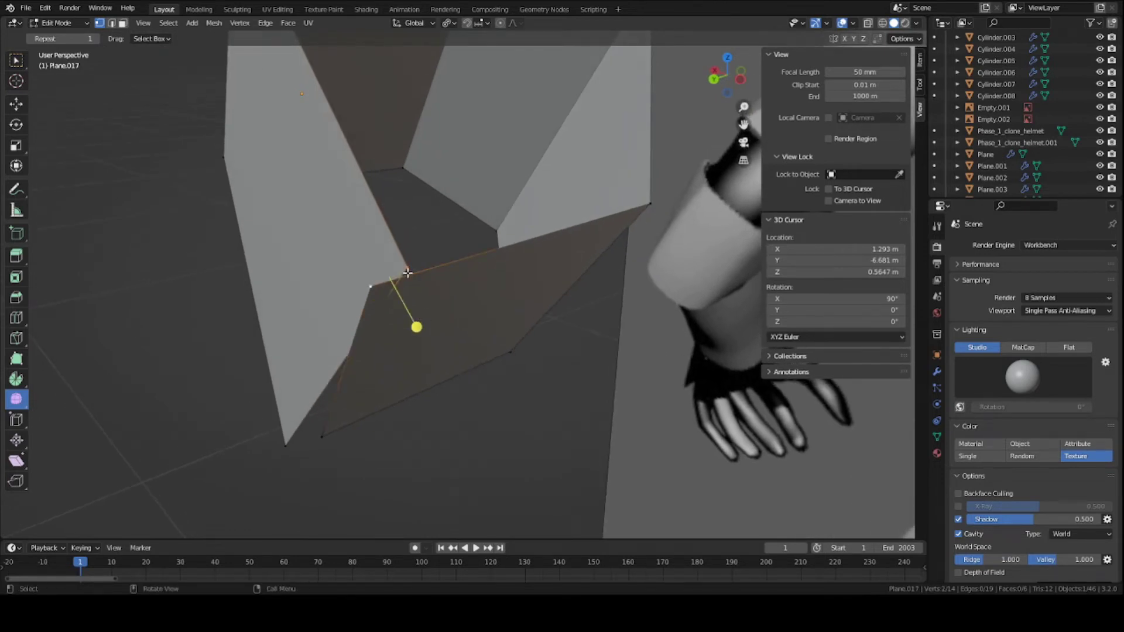
key(m)
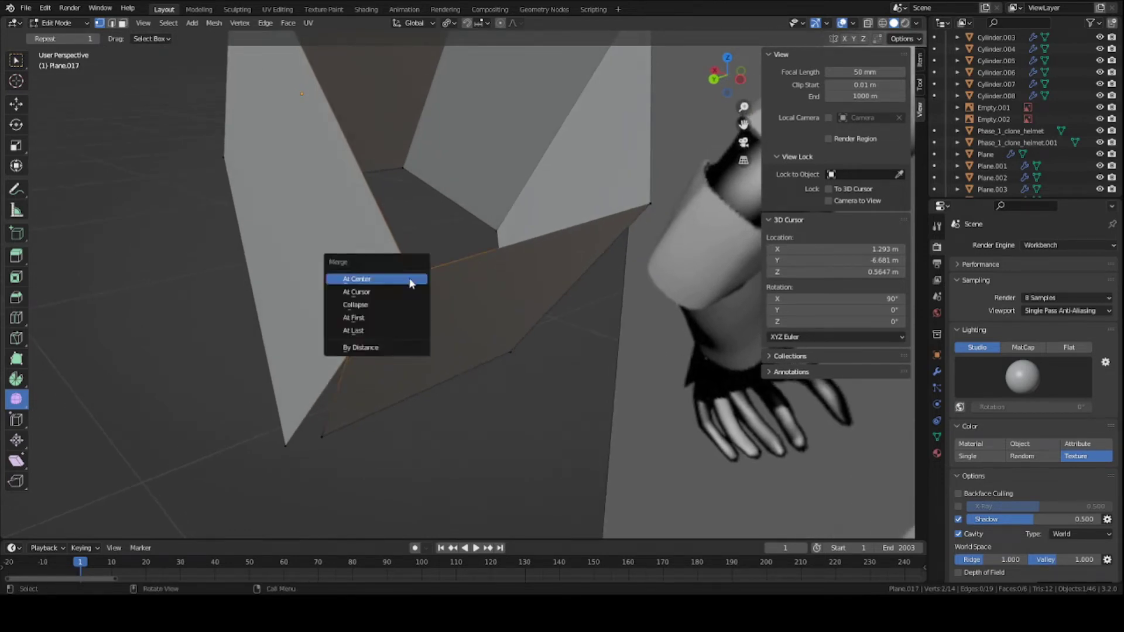
click(389, 330)
mouse_move(381, 326)
middle_down()
mouse_move(329, 447)
mouse_move(363, 390)
middle_up()
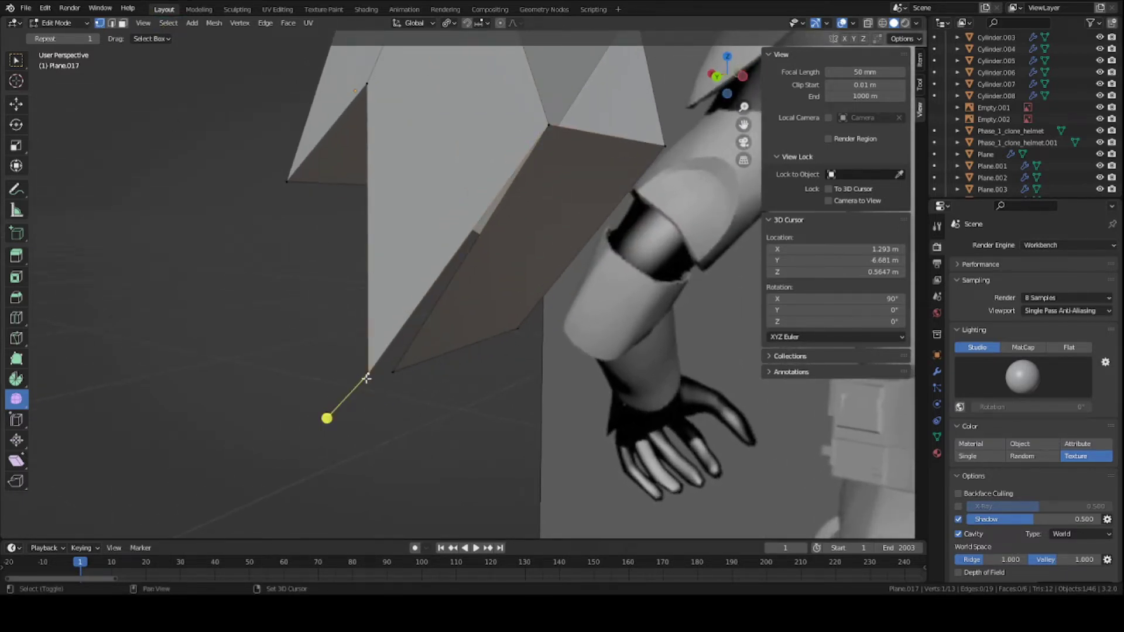
key(m)
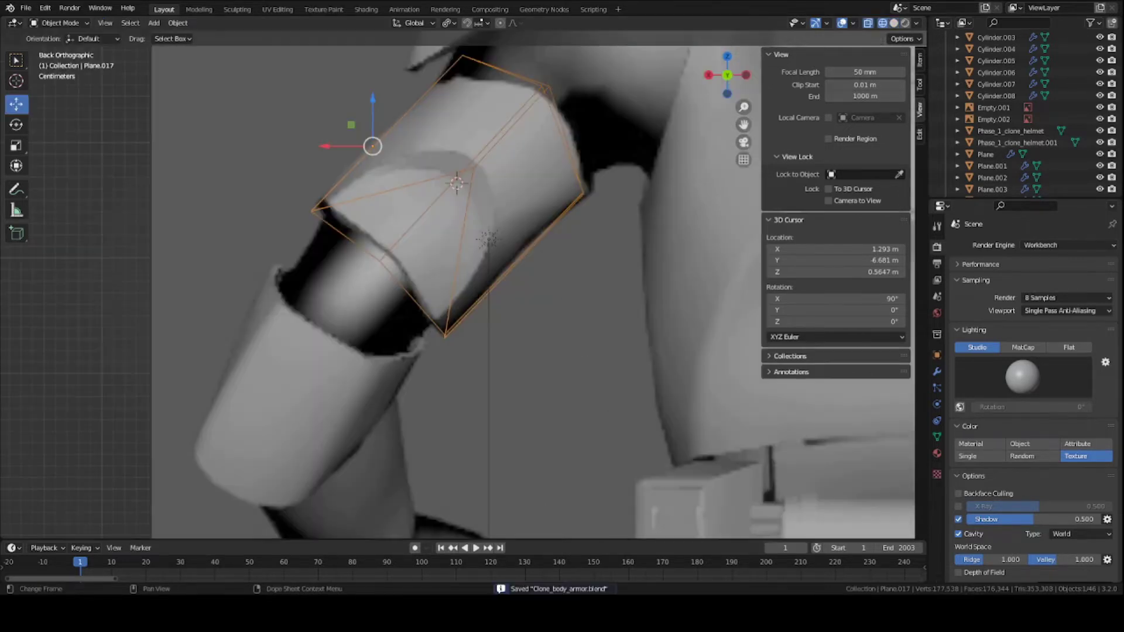
scroll(436, 289, up, 2)
scroll(438, 215, up, 2)
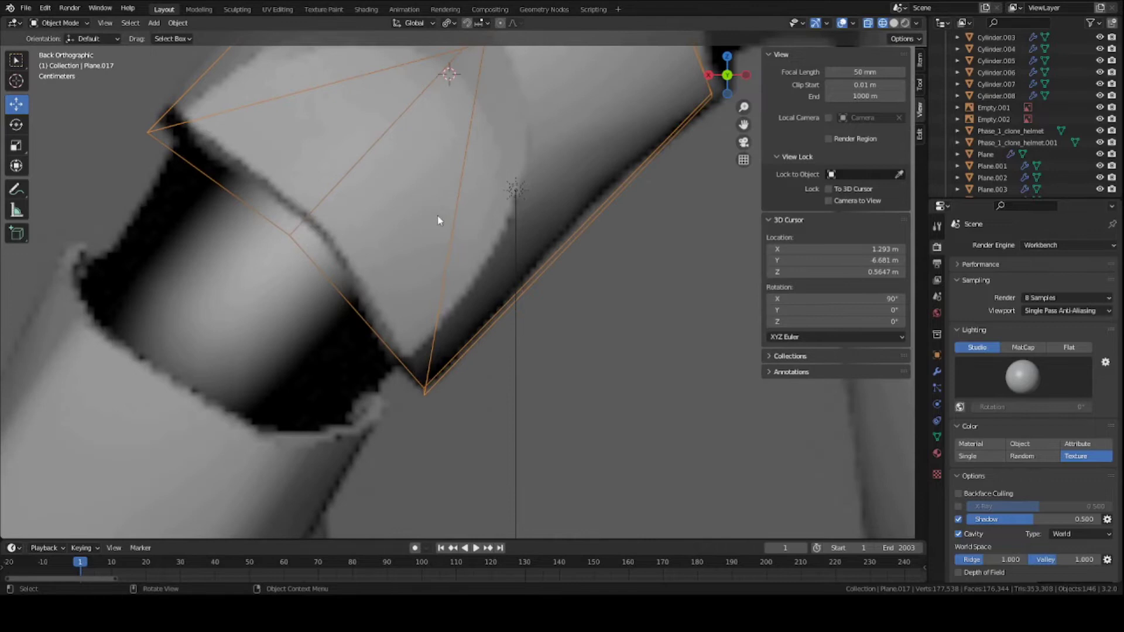
scroll(431, 228, down, 3)
scroll(416, 242, up, 2)
Switch to solid shading and select the plate's ridge edge in edge select mode.
shift+middle_drag(417, 242, 419, 303)
key(z)
click(589, 312)
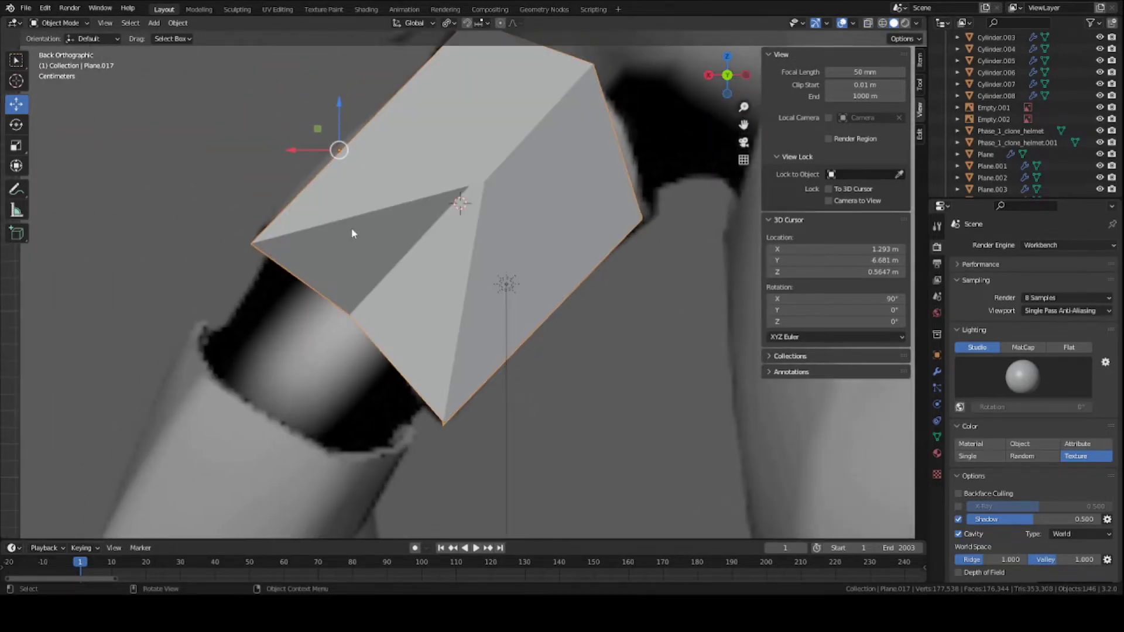
key(Tab)
key(2)
click(459, 314)
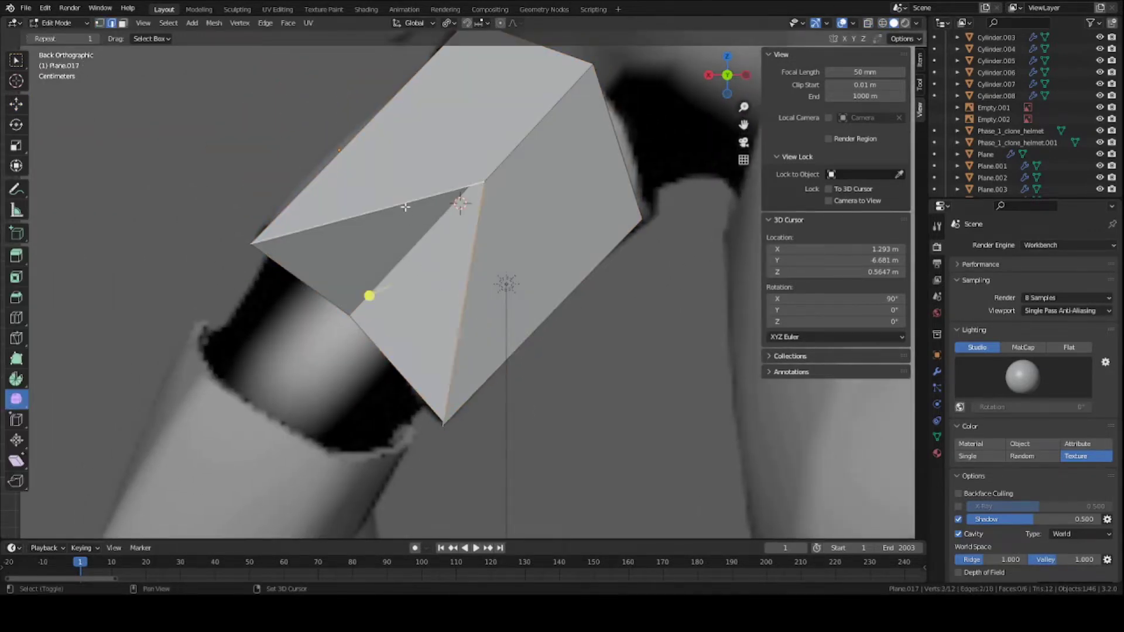
Scale the ridge edge and move a neighbouring plate vertex.
middle_drag(372, 294, 413, 232)
scroll(560, 291, down, 2)
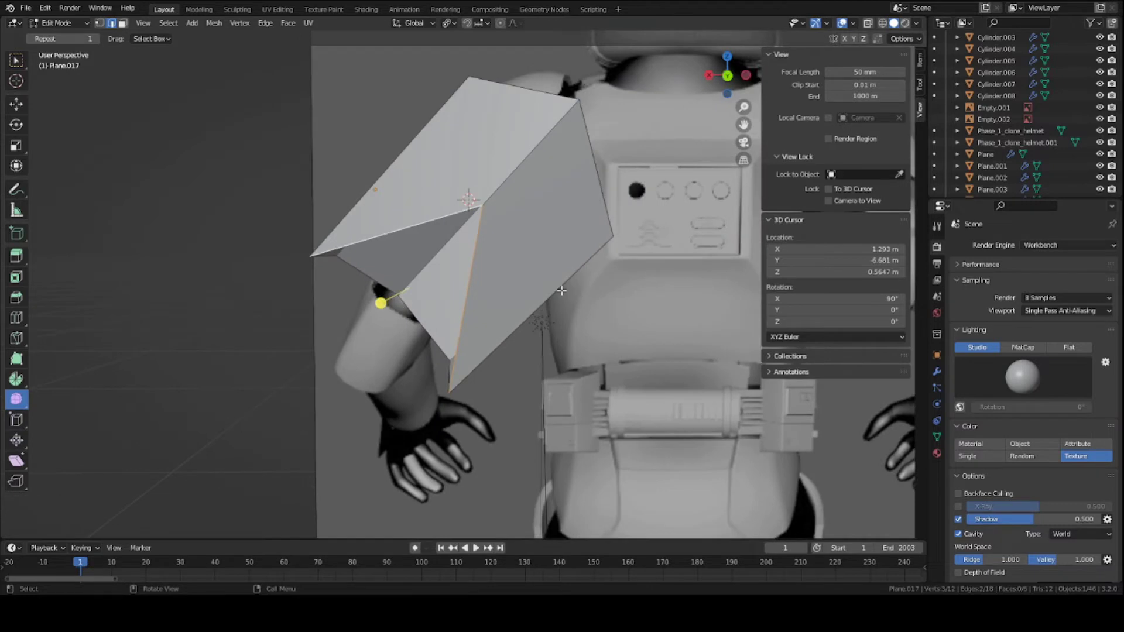
key(s)
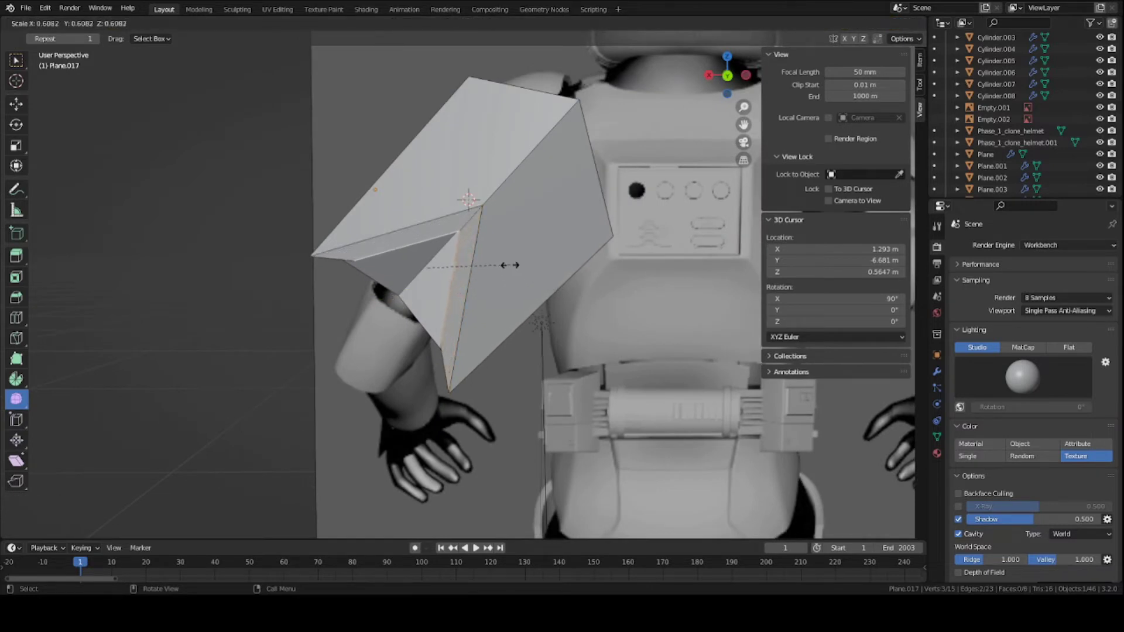
click(474, 256)
key(g)
click(467, 275)
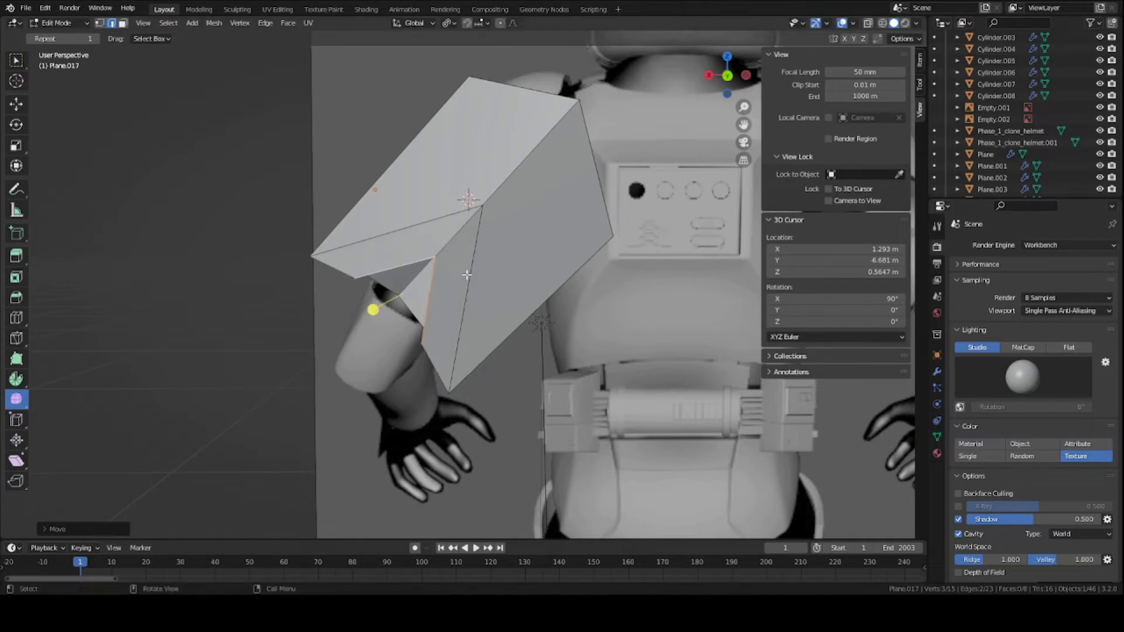
In Right view, rescale the ridge edge along Y and save the file.
key(KP_3)
key(s)
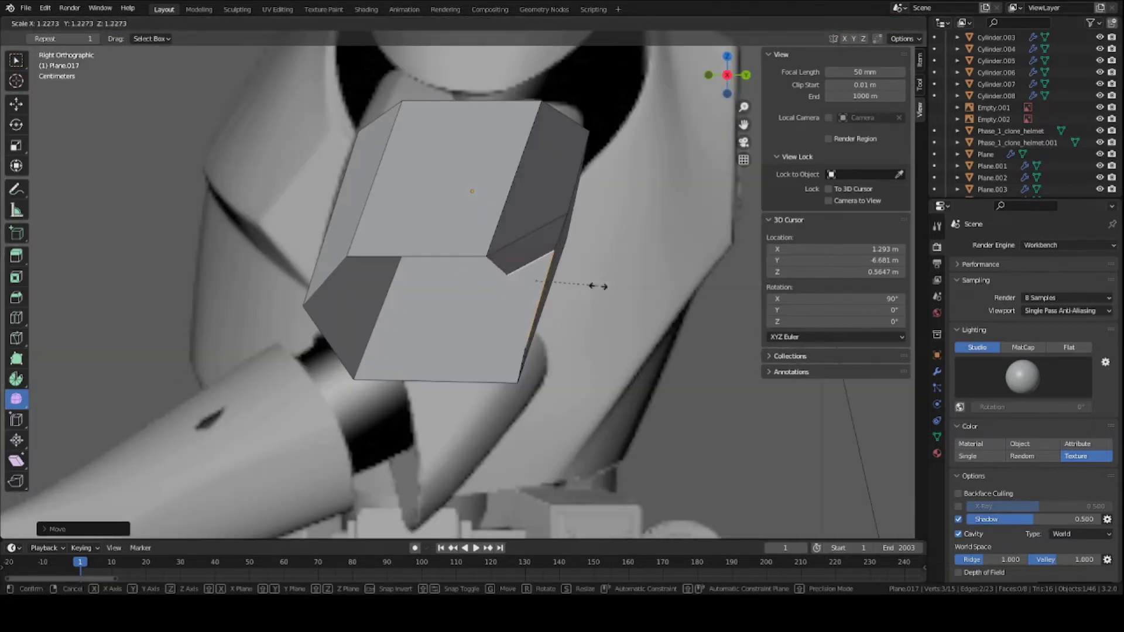
click(611, 294)
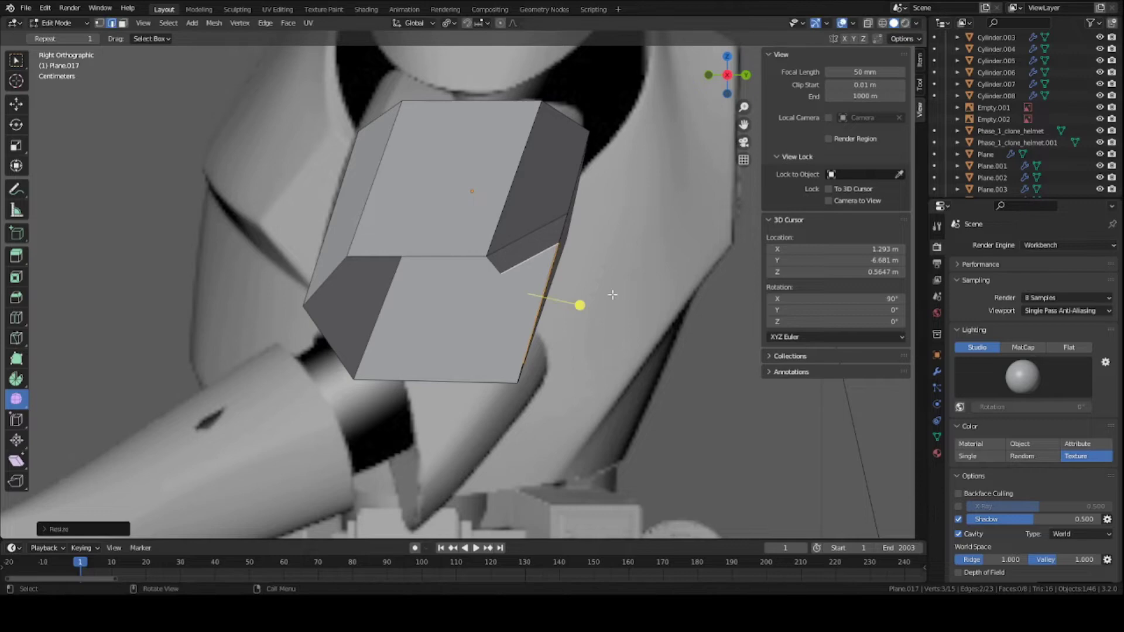
key(s)
key(y)
click(590, 293)
mouse_move(590, 293)
middle_down()
mouse_move(449, 252)
mouse_move(477, 262)
mouse_move(477, 224)
middle_up()
key(ctrl+s)
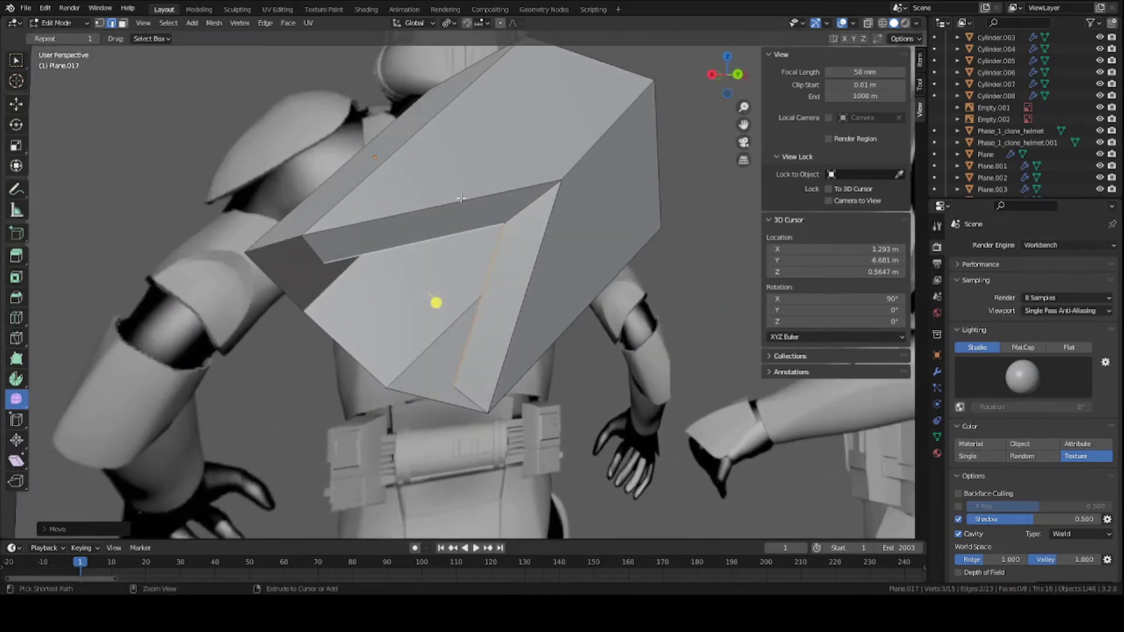
Add two loop cuts across the bicep plate's faces.
click(435, 302)
mouse_move(468, 200)
middle_down()
mouse_move(498, 273)
mouse_move(381, 226)
mouse_move(422, 238)
middle_up()
key(ctrl+r)
click(498, 274)
key(KP_3)
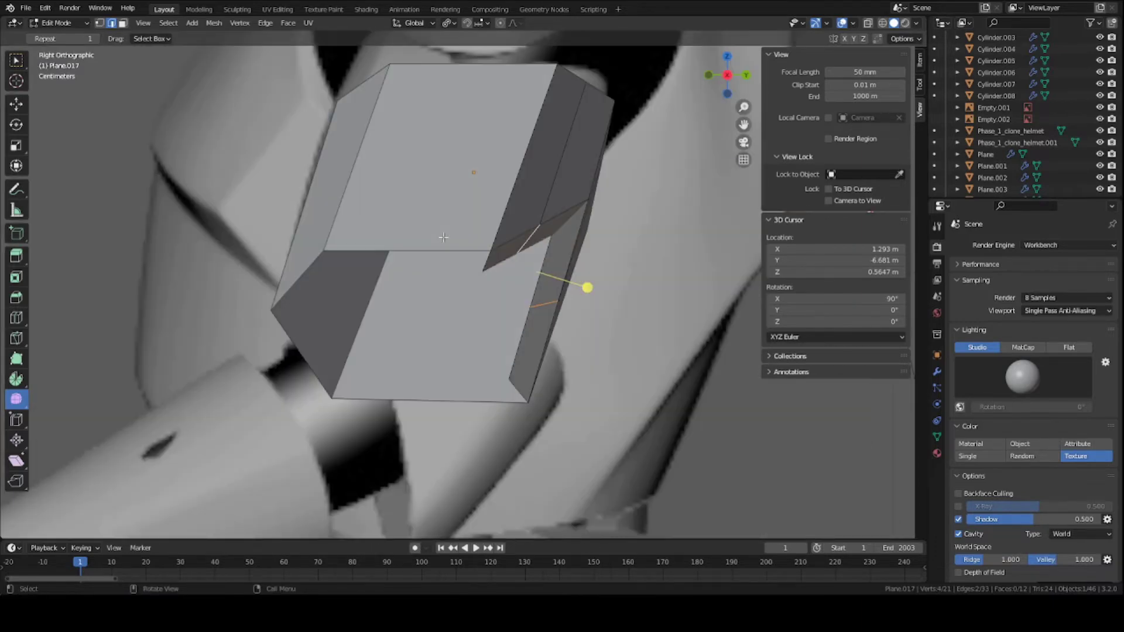
key(ctrl+KP_1)
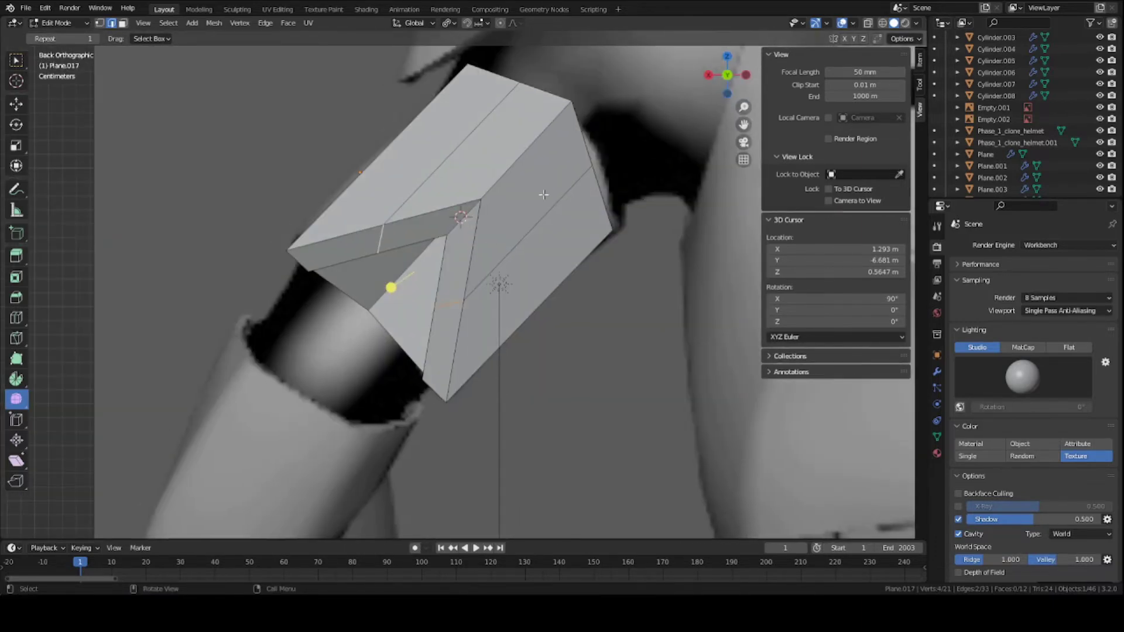
Move the new edge loop and nearby vertices to shape the inset ridge.
key(g)
click(566, 287)
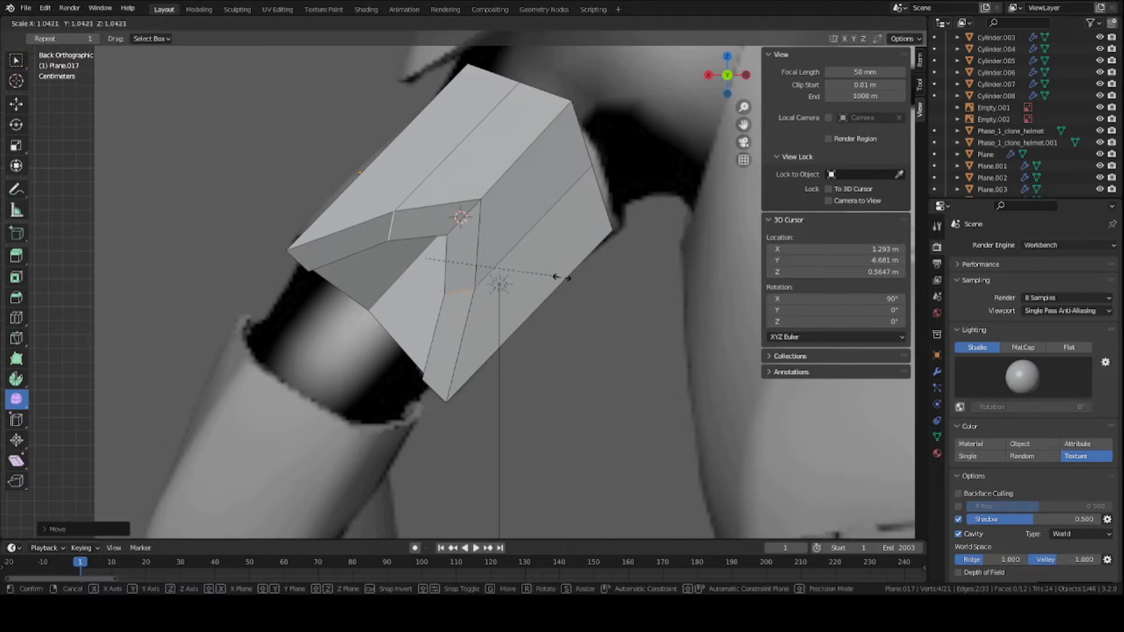
key(g)
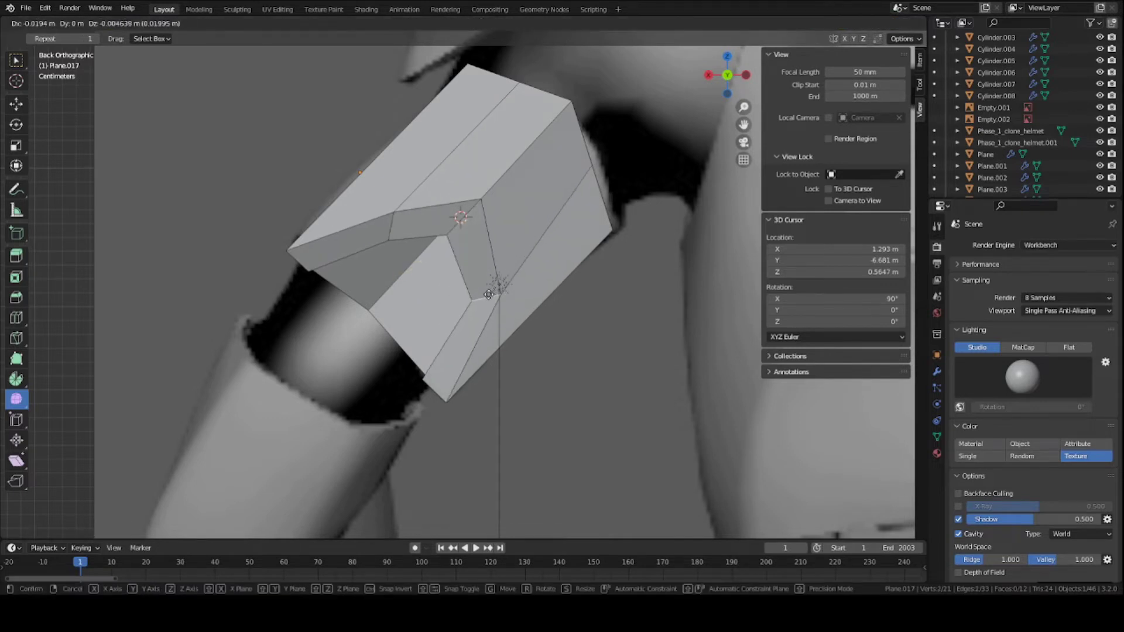
click(475, 292)
key(g)
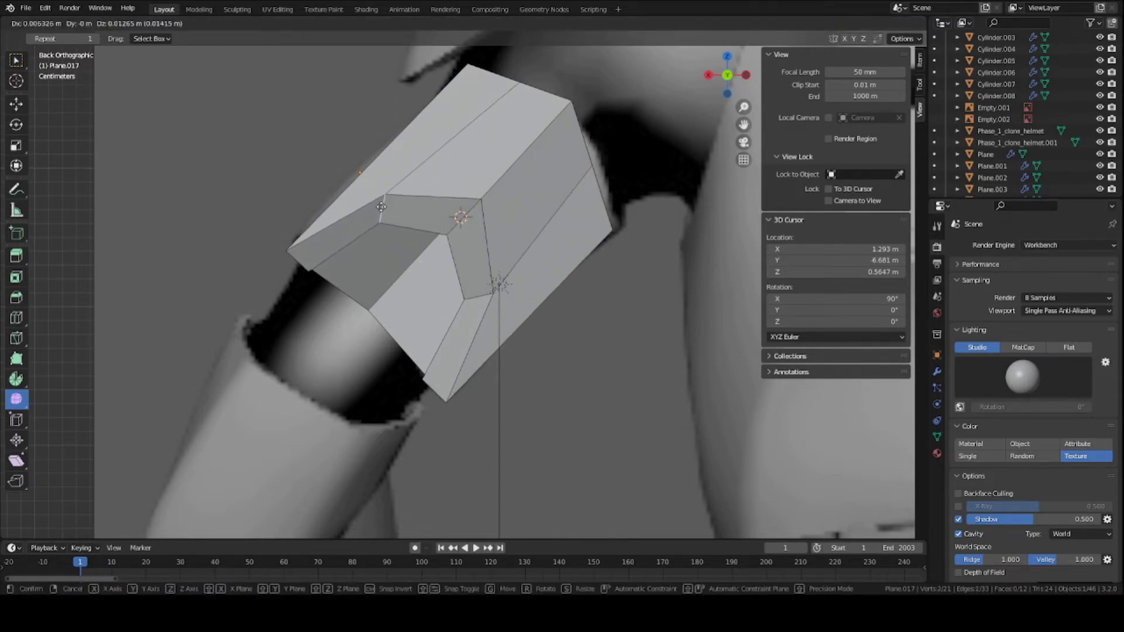
click(388, 211)
click(482, 296)
key(g)
click(481, 296)
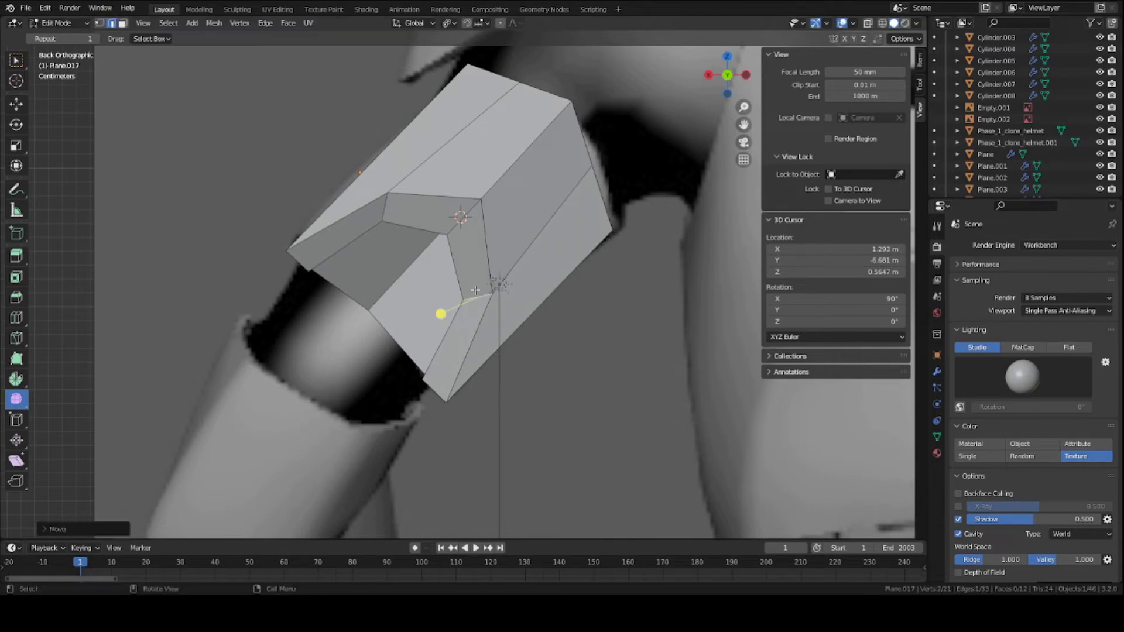
mouse_move(481, 297)
middle_down()
mouse_move(580, 235)
mouse_move(511, 336)
mouse_move(449, 190)
mouse_move(455, 217)
mouse_move(381, 171)
mouse_move(434, 188)
mouse_move(499, 241)
mouse_move(464, 251)
mouse_move(452, 275)
mouse_move(484, 252)
middle_up()
scroll(580, 234, up, 3)
Place the moved vertex, then split the selected face with a centred edge loop.
click(454, 329)
click(498, 238)
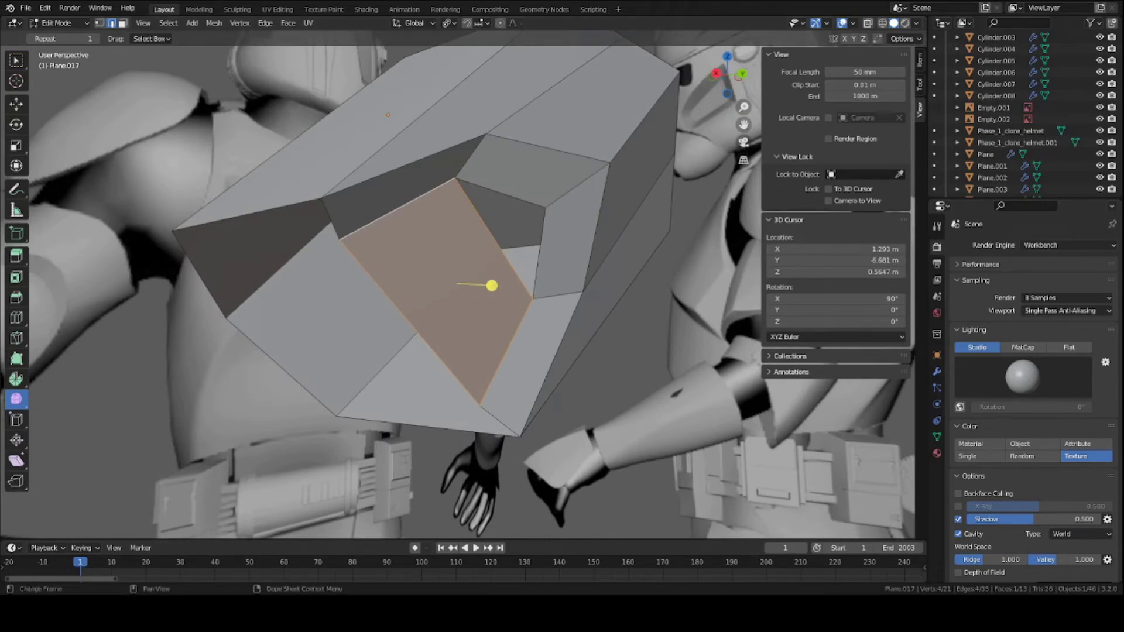
key(ctrl+r)
click(495, 234)
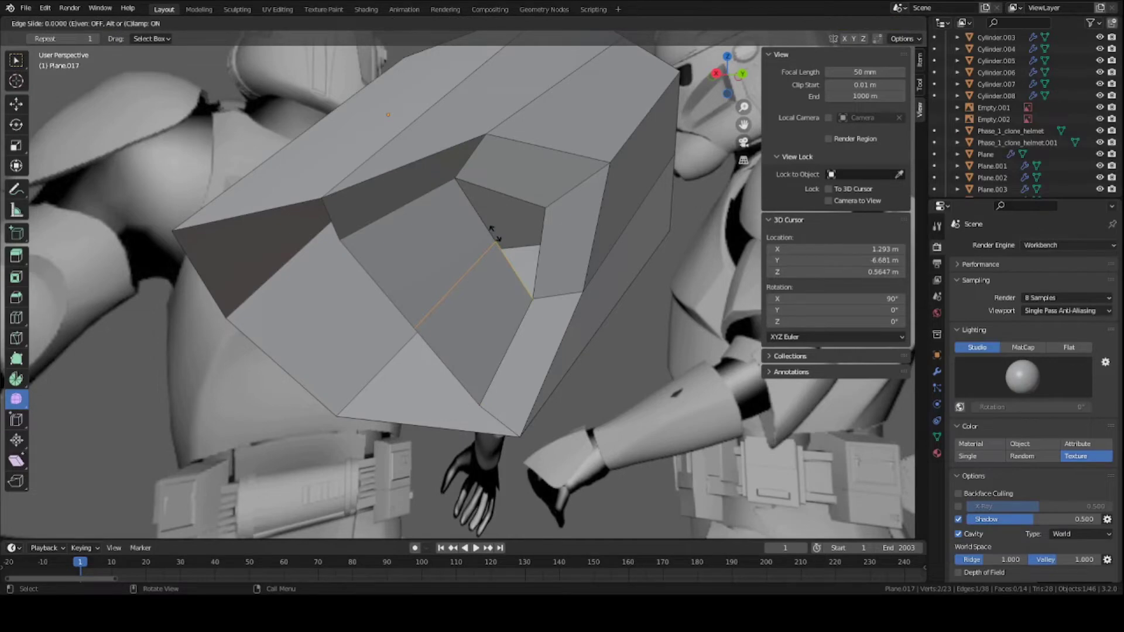
click(496, 236)
scroll(505, 268, up, 2)
key(1)
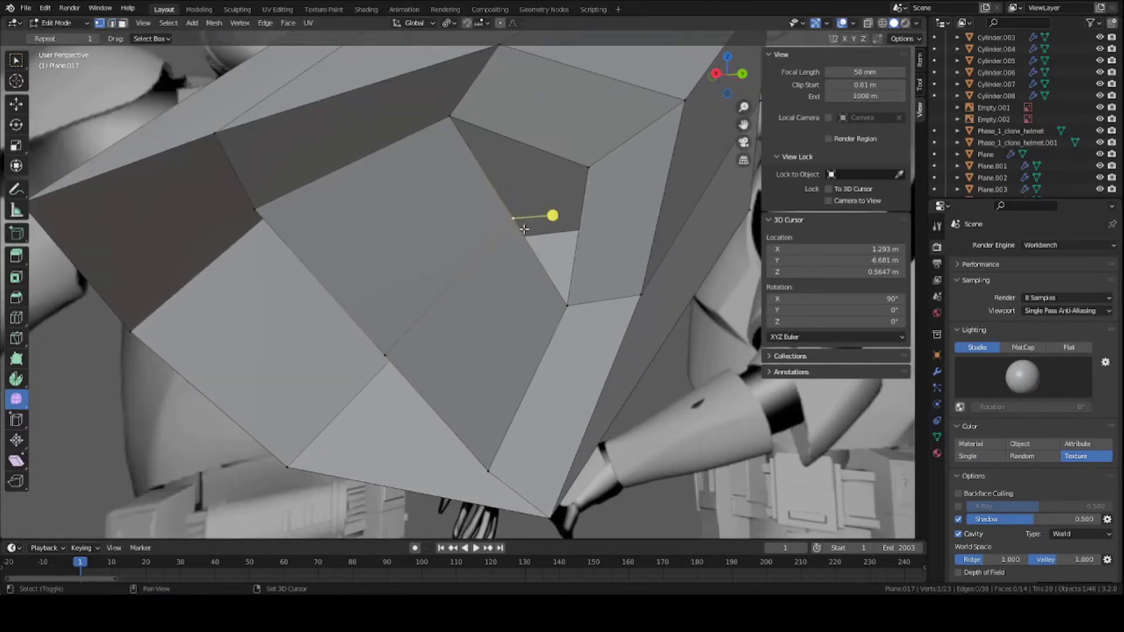
mouse_move(524, 228)
middle_down()
mouse_move(504, 245)
mouse_move(498, 236)
middle_up()
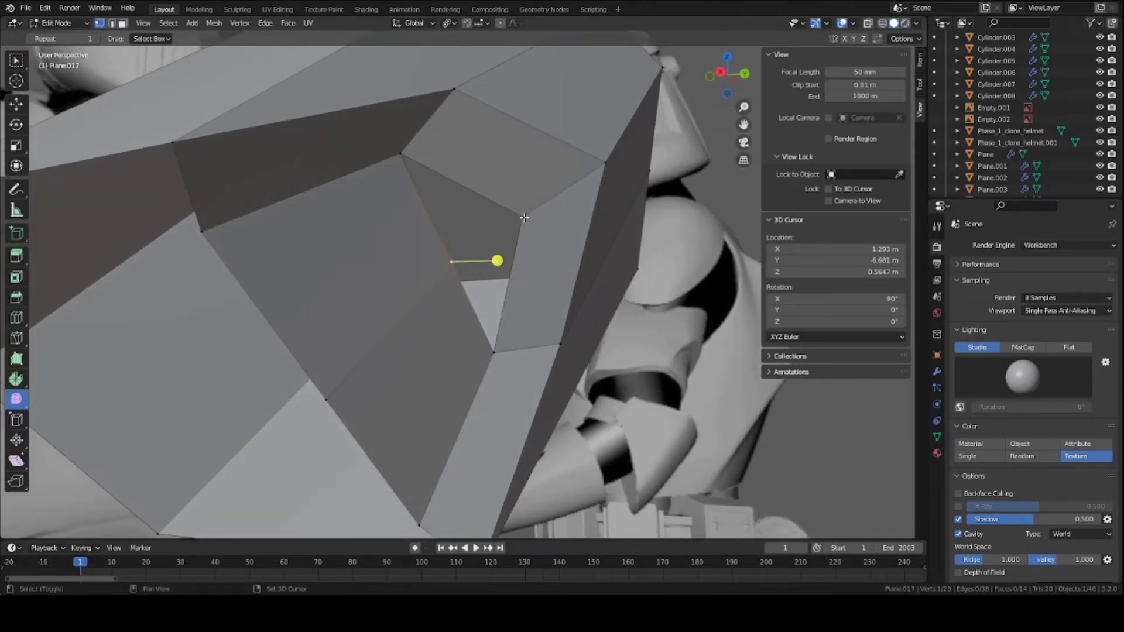
Merge the leftover vertices At Last, return to Object Mode, and save.
key(m)
click(532, 256)
mouse_move(533, 256)
middle_down()
mouse_move(402, 277)
mouse_move(535, 314)
mouse_move(551, 295)
mouse_move(489, 308)
mouse_move(477, 324)
mouse_move(459, 307)
middle_up()
key(Tab)
scroll(502, 309, down, 3)
key(ctrl+s)
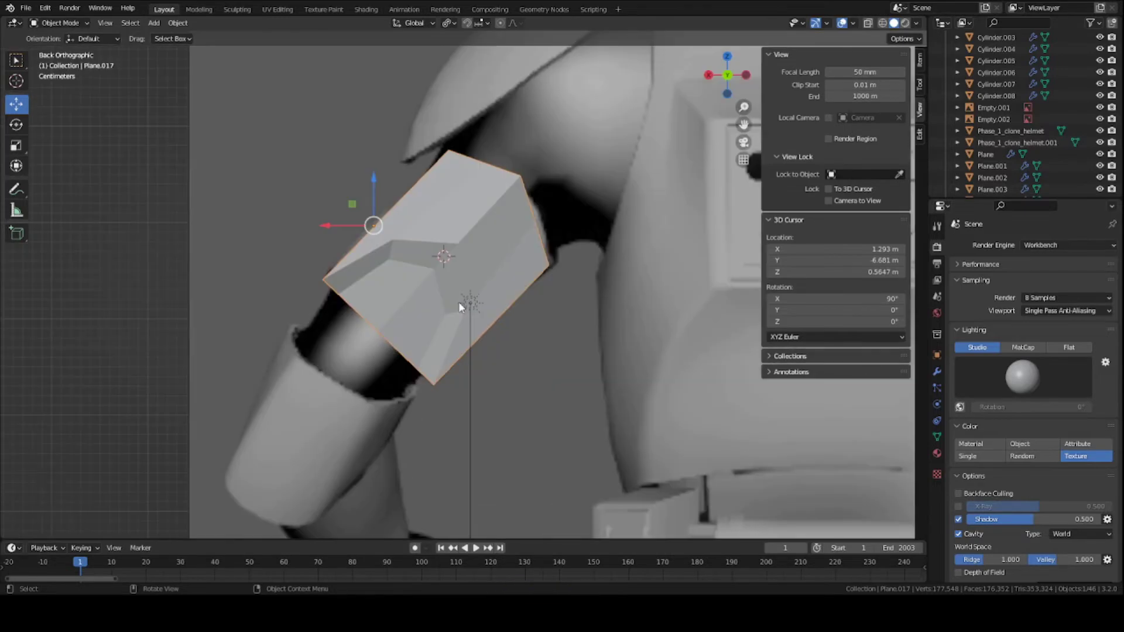
scroll(472, 320, up, 3)
scroll(470, 319, down, 4)
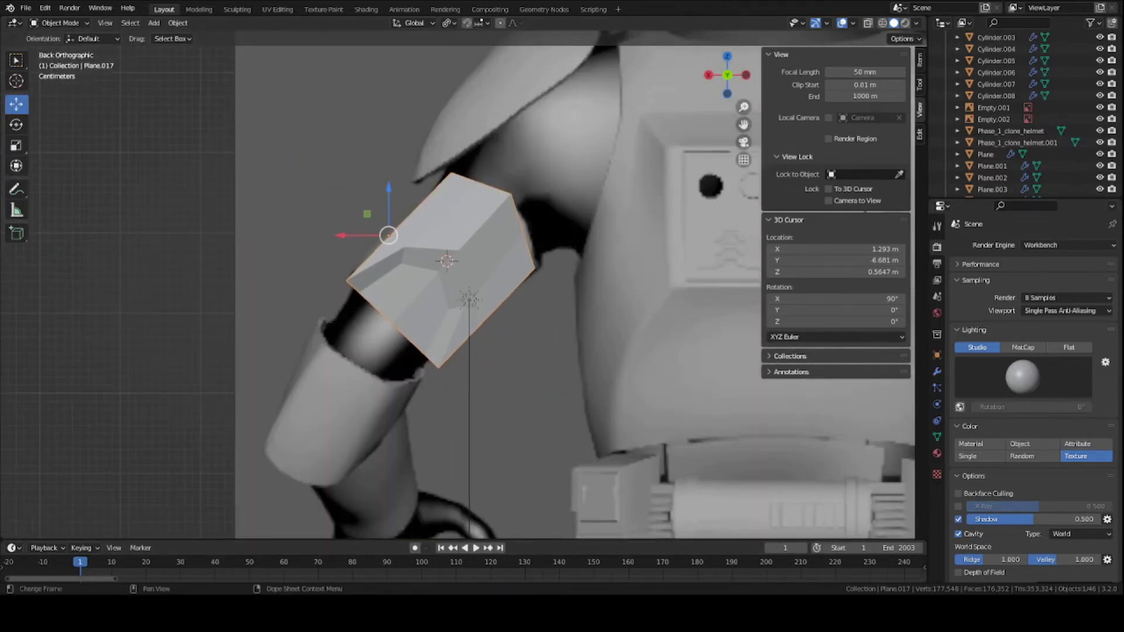
alt+middle_drag(470, 298, 458, 290)
scroll(456, 290, up, 2)
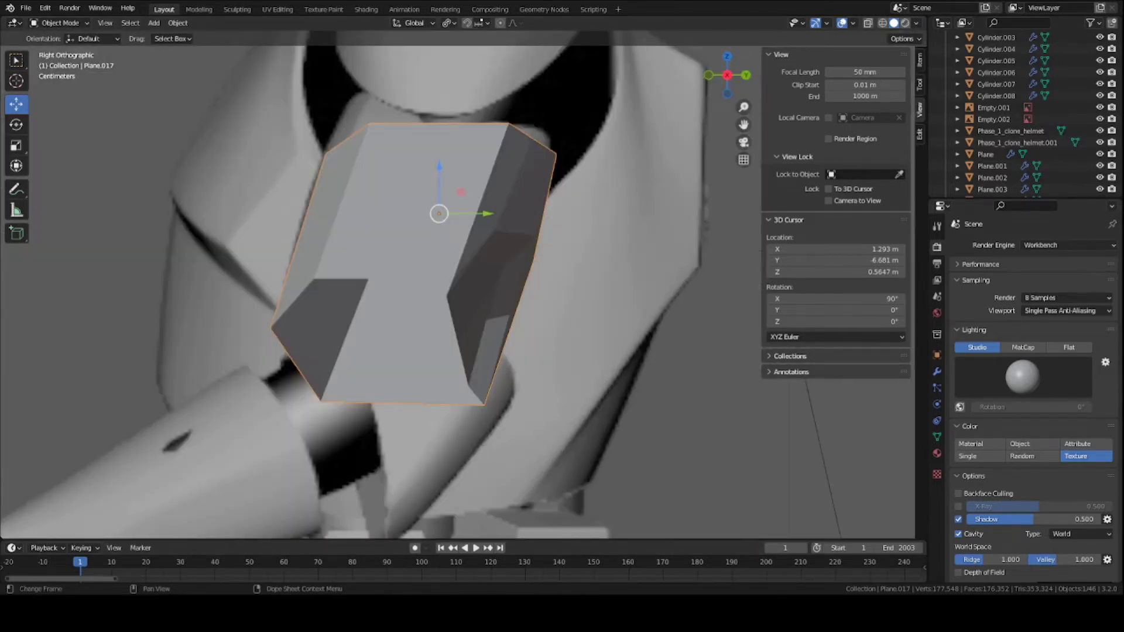
mouse_move(465, 396)
middle_down()
mouse_move(350, 360)
mouse_move(417, 384)
middle_up()
Re-enter Edit Mode and open the Add Modifier list in Modifier properties.
key(Tab)
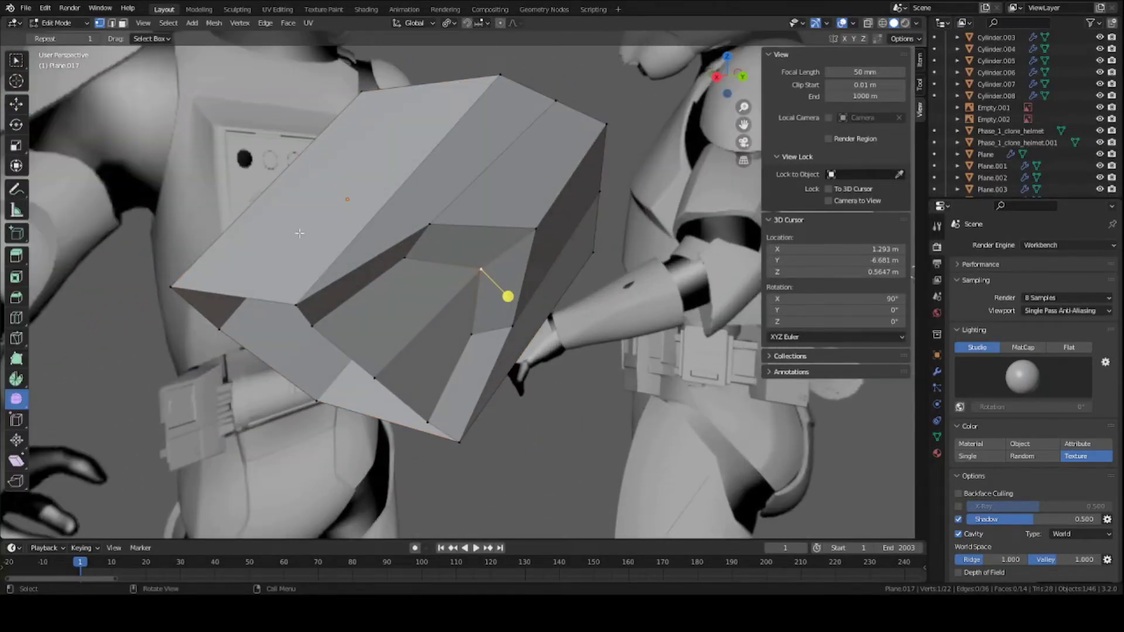
click(936, 371)
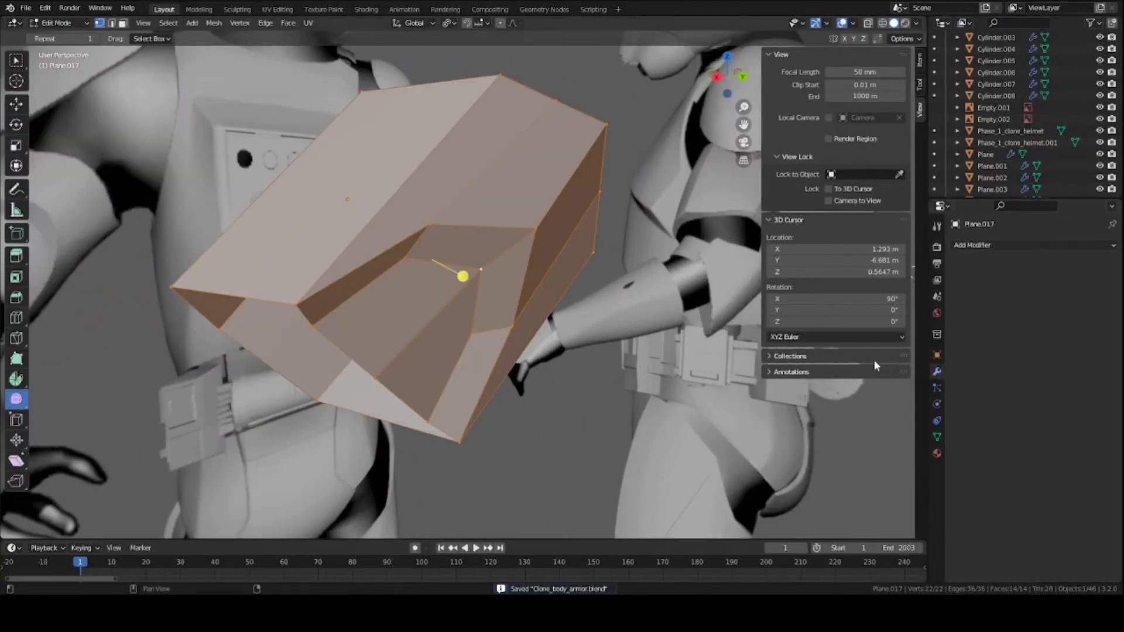
click(1000, 246)
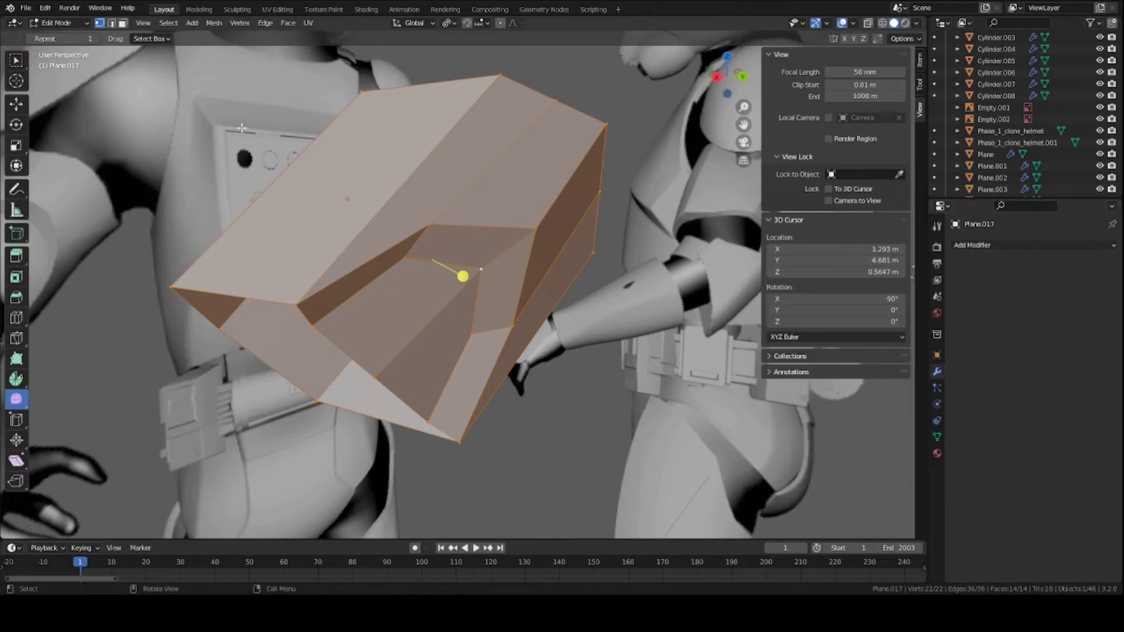
mouse_move(375, 251)
middle_down()
mouse_move(462, 246)
mouse_move(554, 321)
middle_up()
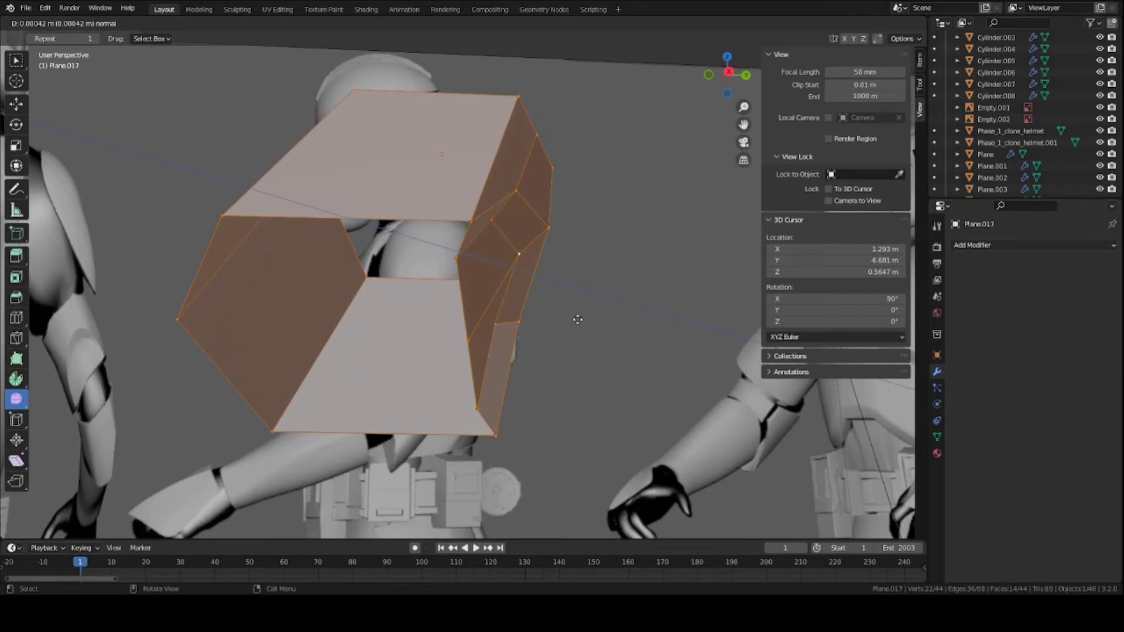
Extrude the plate's open end face and move it along an axis.
key(Escape)
key(ctrl+z)
key(s)
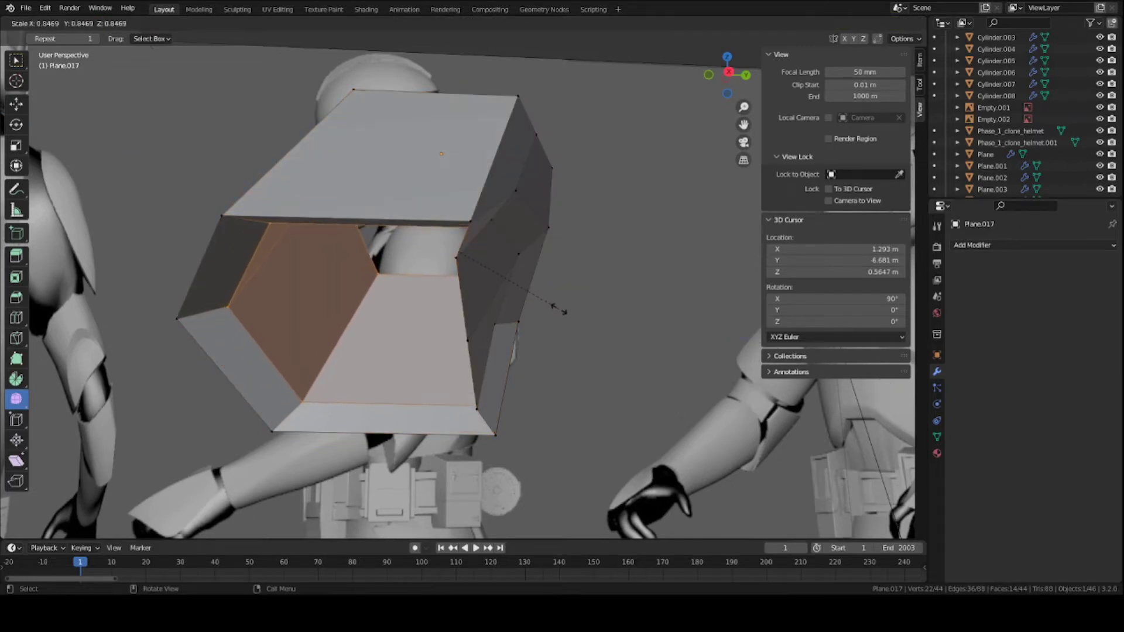
key(Escape)
mouse_move(551, 311)
middle_down()
mouse_move(577, 304)
mouse_move(570, 309)
middle_up()
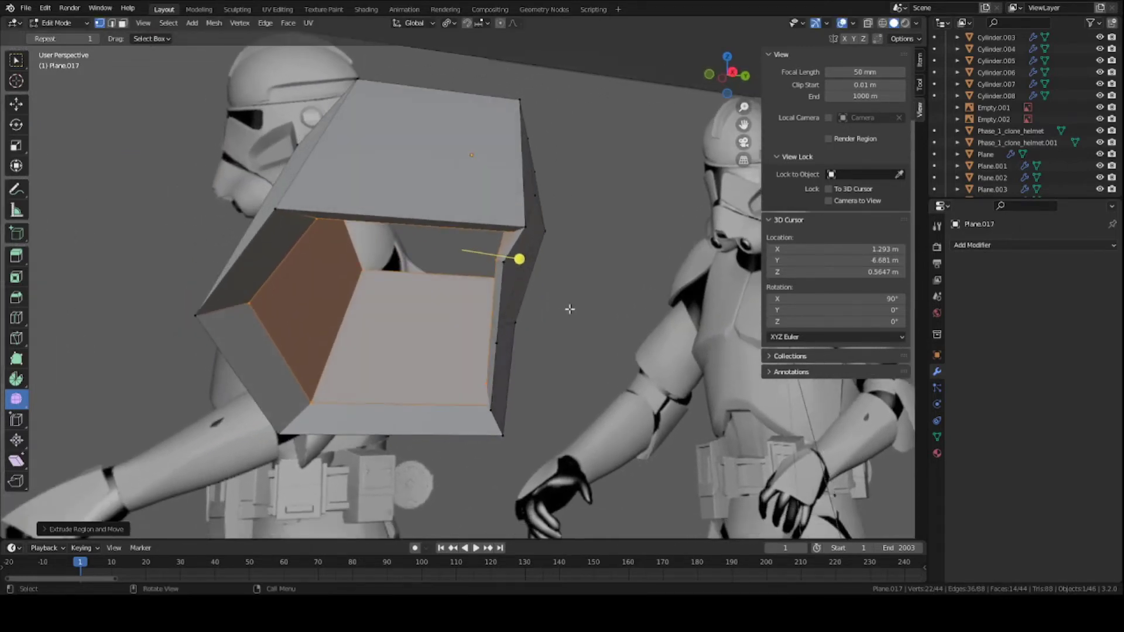
key(g)
click(556, 305)
Shift the selected faces along an axis twice.
middle_drag(474, 313, 546, 180)
mouse_move(516, 356)
middle_down()
mouse_move(504, 264)
mouse_move(519, 301)
mouse_move(538, 300)
mouse_move(491, 295)
mouse_move(419, 333)
middle_up()
key(g)
click(534, 301)
key(g)
click(535, 301)
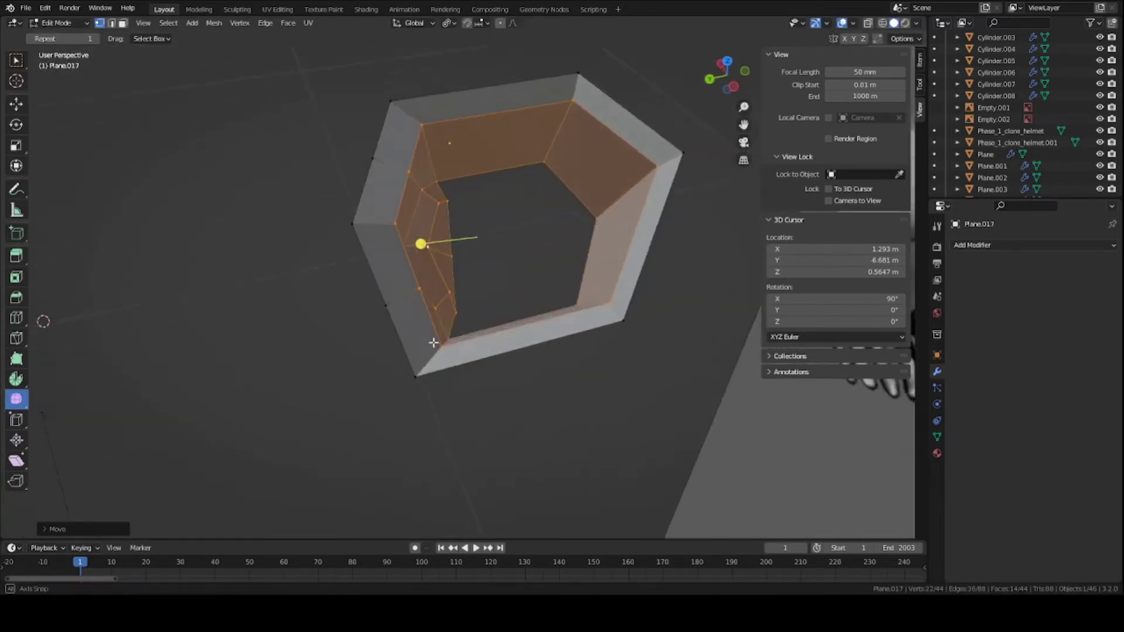
Move the inner faces along Z, return to Object Mode, and save.
key(g)
key(z)
click(389, 333)
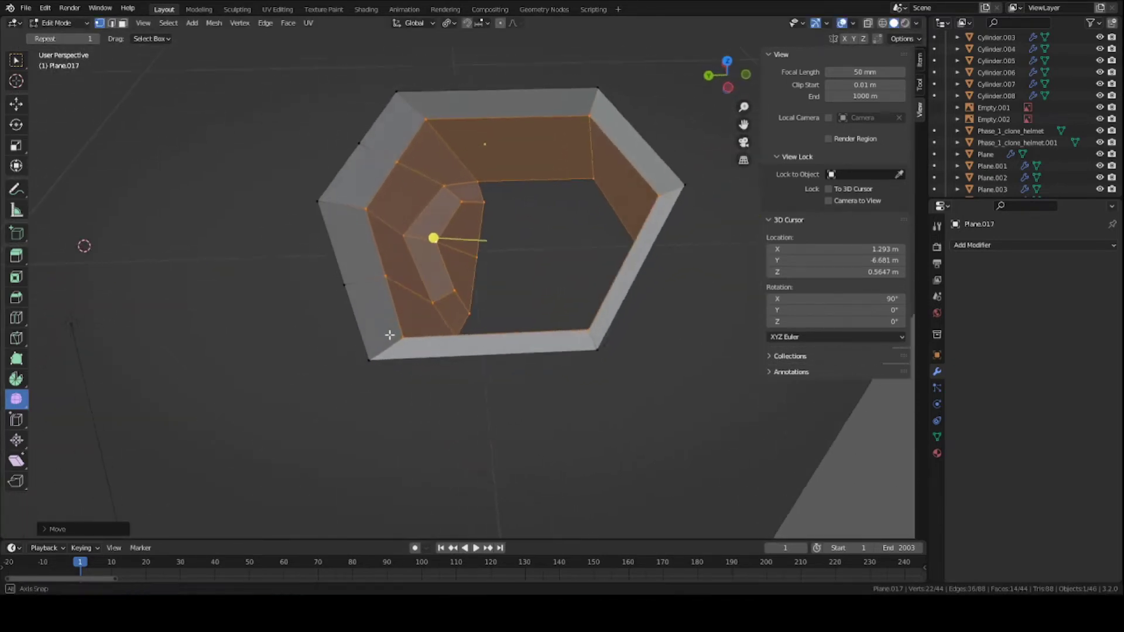
scroll(390, 334, up, 5)
middle_drag(389, 334, 635, 257)
scroll(635, 257, down, 5)
middle_drag(535, 261, 565, 294)
key(Tab)
key(ctrl+s)
Add a Subdivision Surface modifier to the plate with Levels Viewport set to 2.
middle_drag(502, 268, 471, 304)
scroll(289, 220, up, 4)
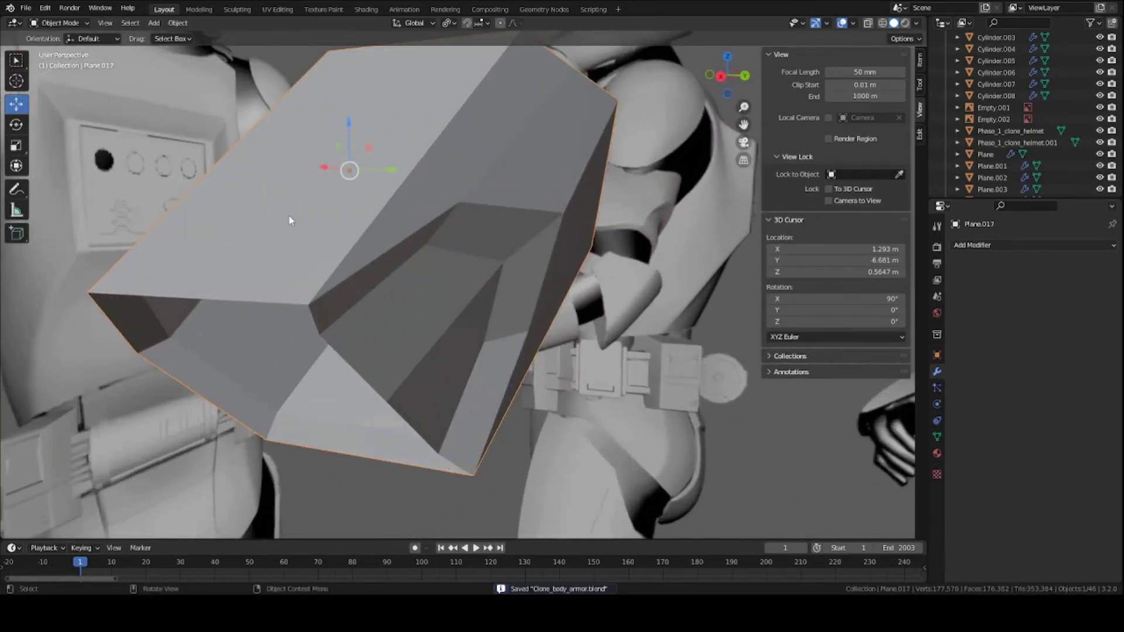
click(975, 246)
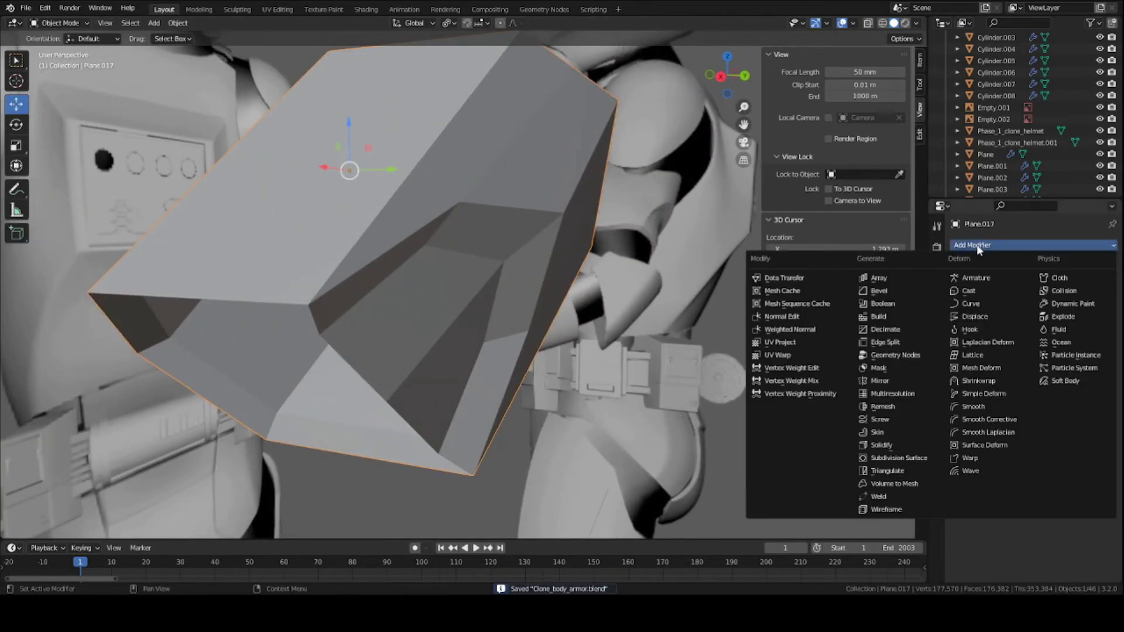
click(896, 458)
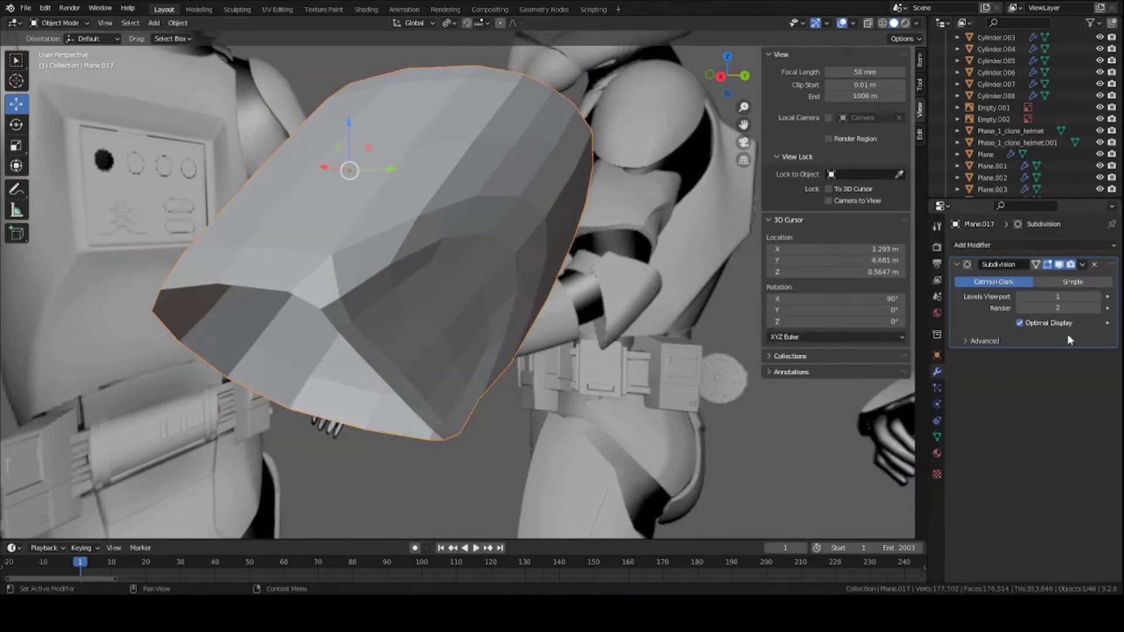
click(1098, 298)
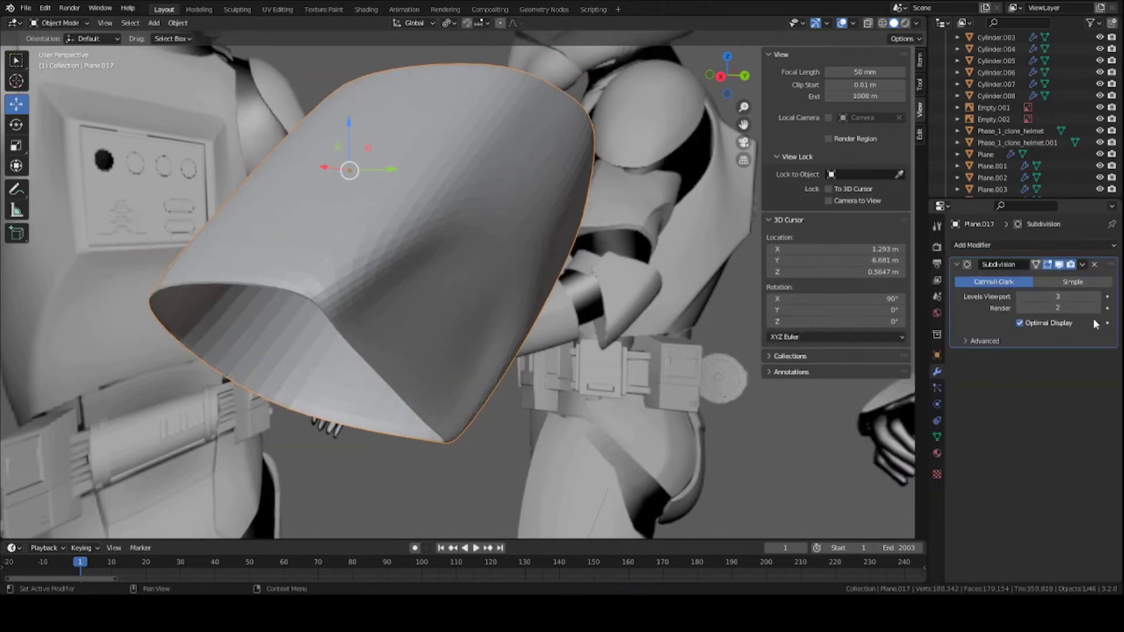
click(1021, 298)
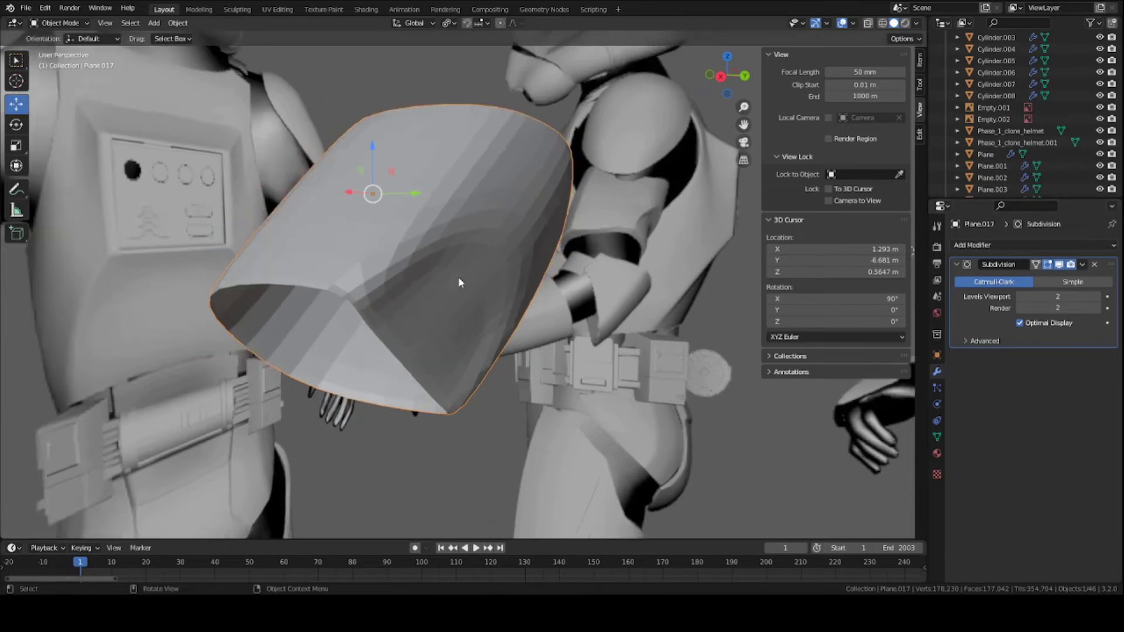
mouse_move(458, 277)
middle_down()
mouse_move(531, 261)
mouse_move(451, 289)
mouse_move(506, 250)
mouse_move(533, 247)
mouse_move(518, 279)
middle_up()
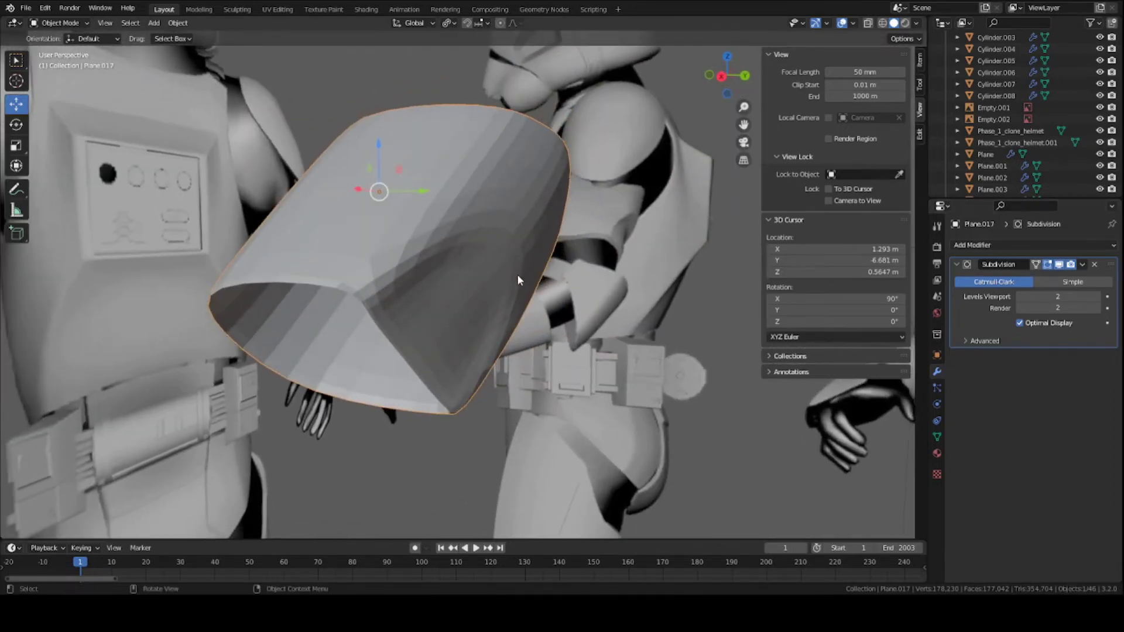
Insert a first edge loop across the plate and slide it toward the rim.
key(Tab)
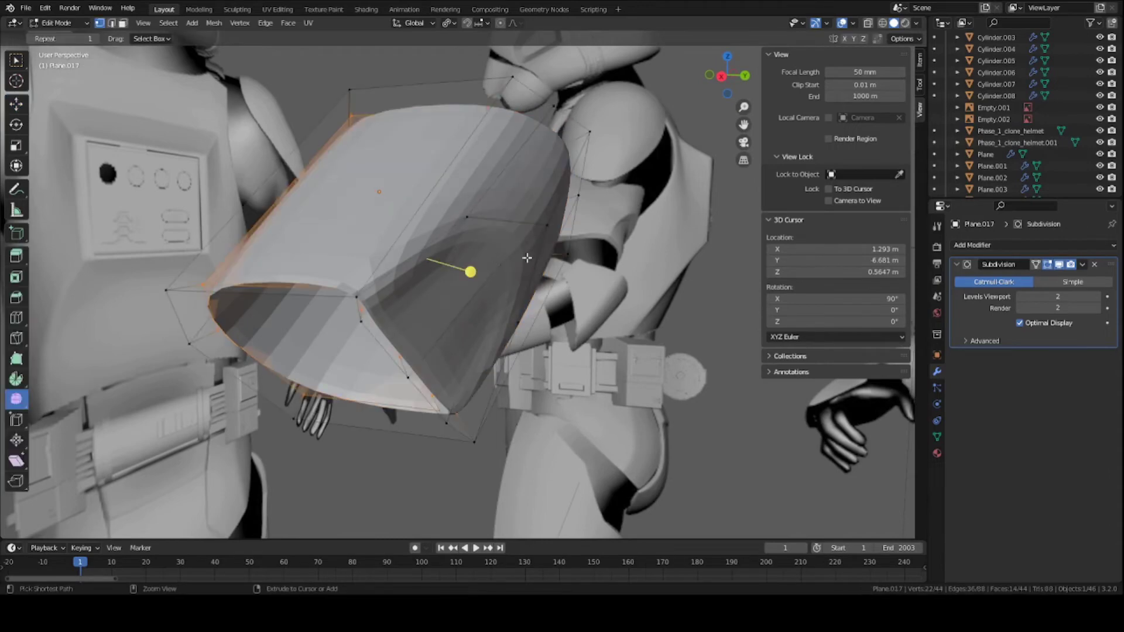
middle_drag(526, 244, 529, 245)
key(ctrl+r)
click(529, 245)
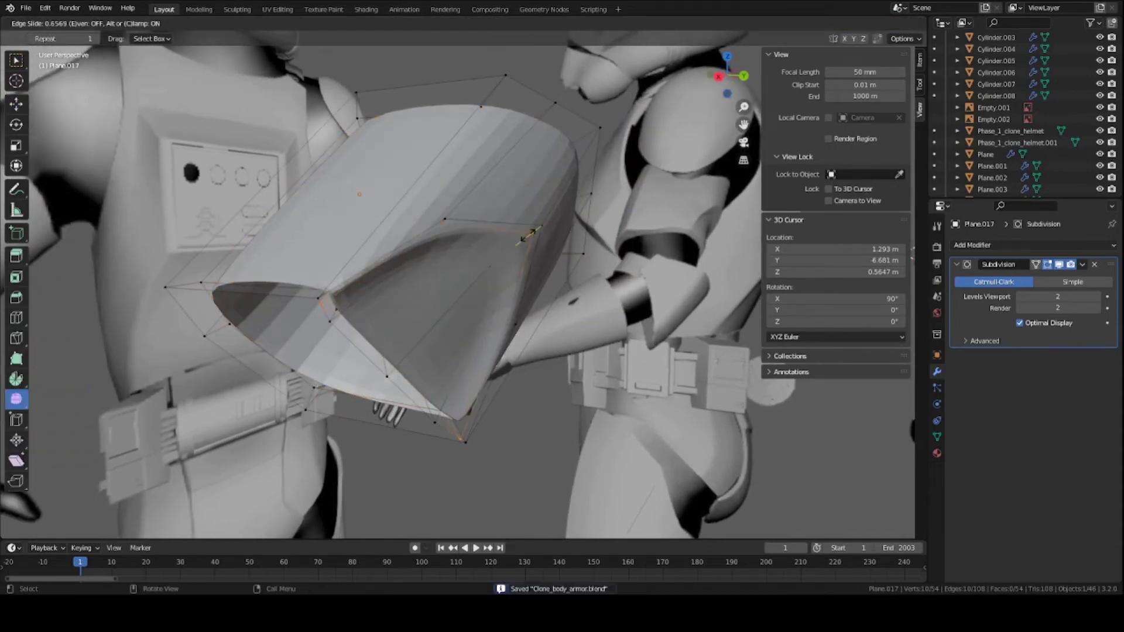
right_click(529, 245)
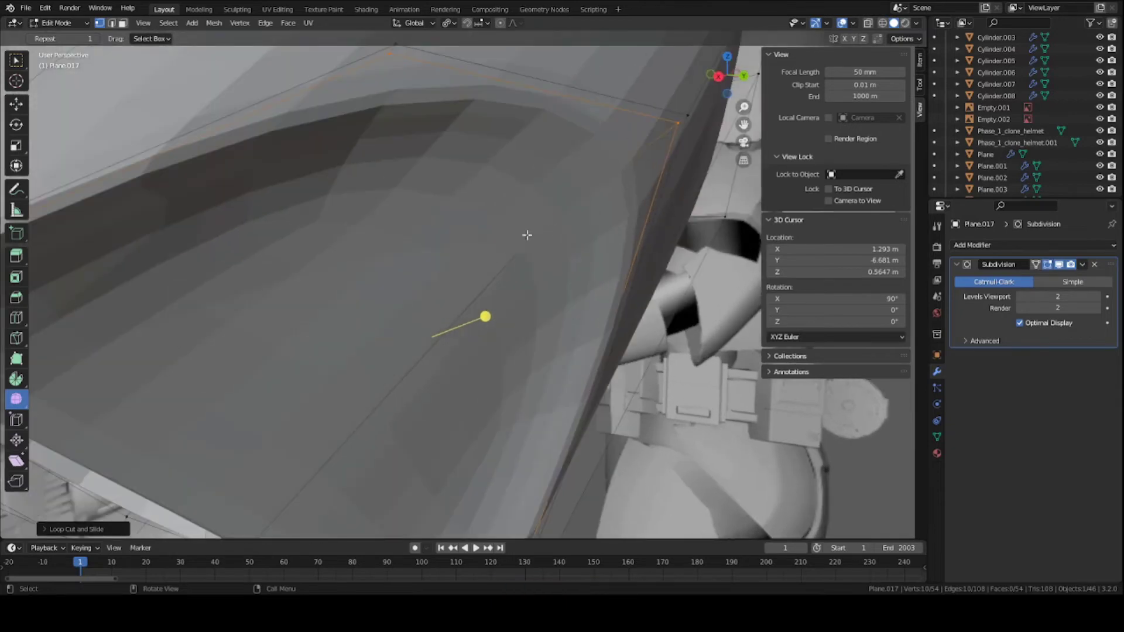
mouse_move(489, 271)
middle_down()
mouse_move(582, 206)
mouse_move(571, 205)
middle_up()
scroll(505, 251, up, 3)
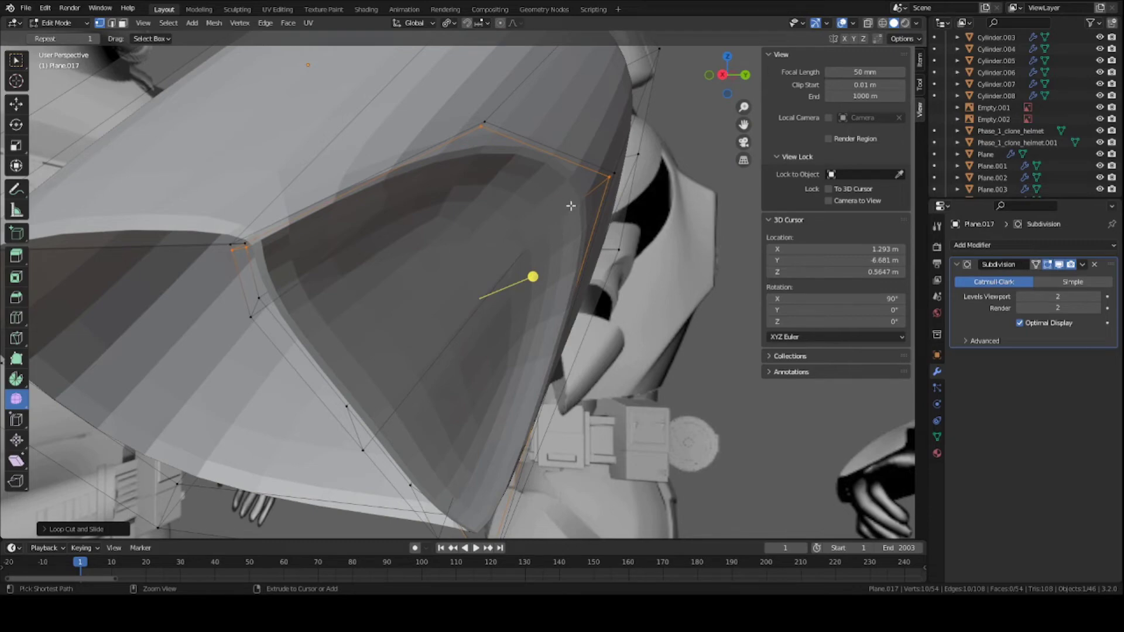
drag(572, 205, 567, 208)
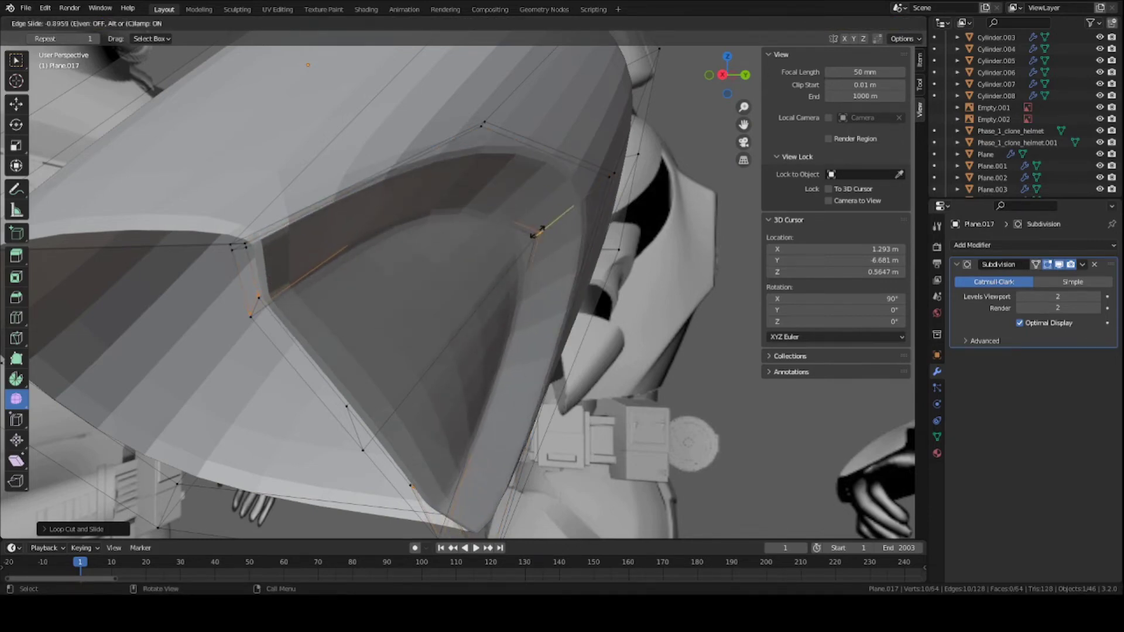
click(538, 231)
scroll(497, 287, down, 4)
key(Tab)
Add two more edge loops along the plate near its edges.
mouse_move(497, 287)
middle_down()
mouse_move(471, 251)
mouse_move(356, 237)
middle_up()
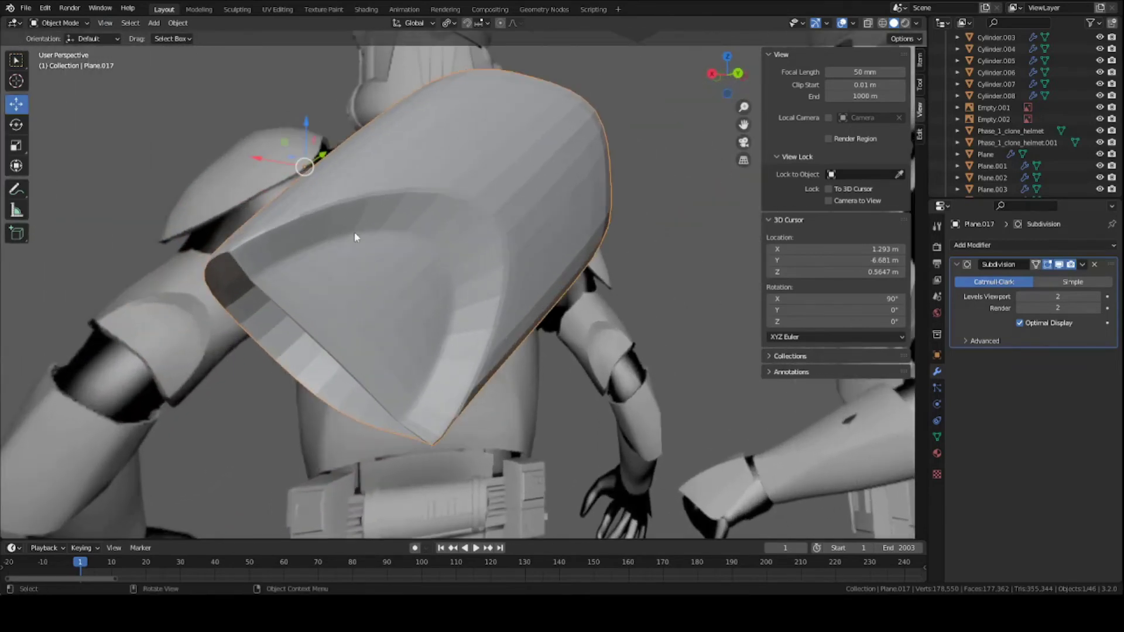
mouse_move(479, 324)
middle_down()
mouse_move(497, 249)
mouse_move(532, 273)
mouse_move(448, 382)
middle_up()
key(Tab)
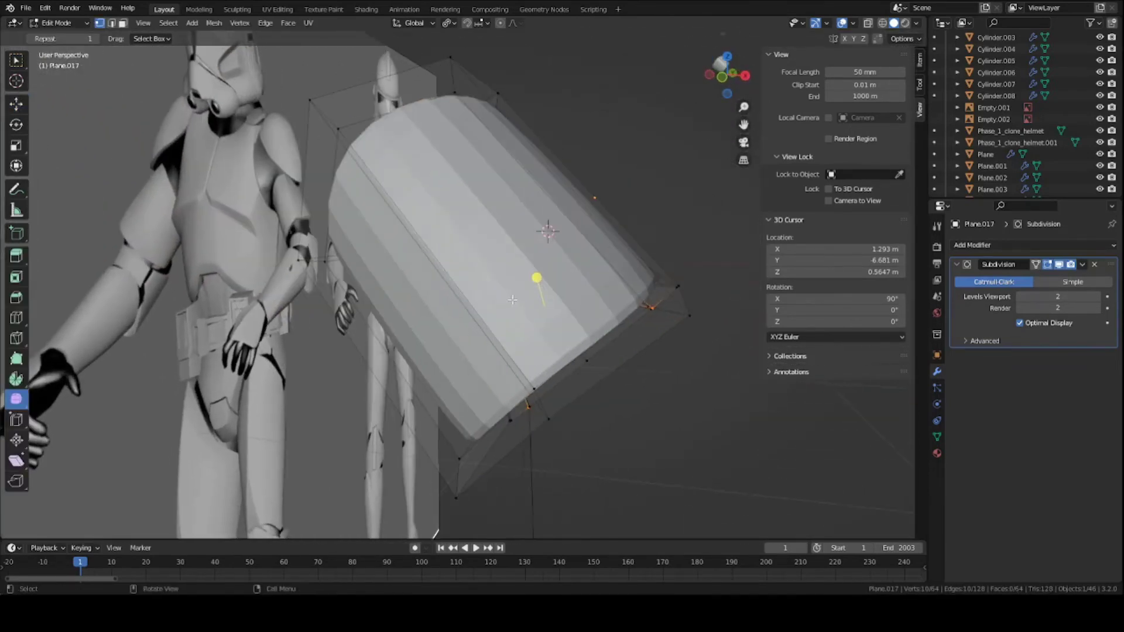
mouse_move(512, 299)
middle_down()
mouse_move(535, 317)
mouse_move(465, 277)
middle_up()
key(ctrl+r)
click(563, 351)
click(669, 436)
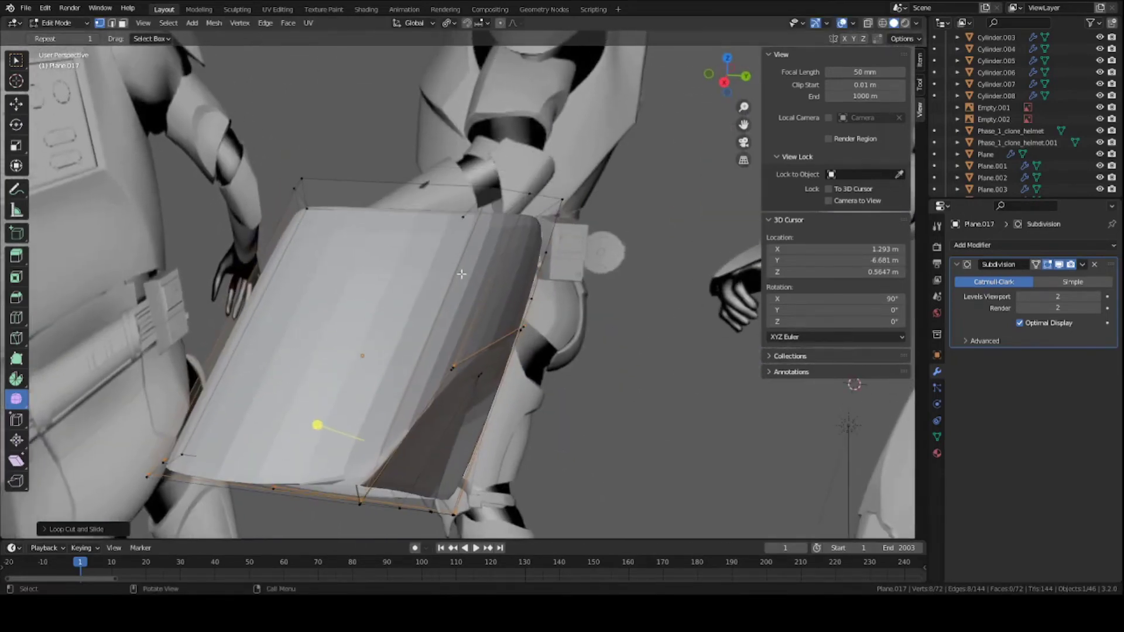
key(ctrl+r)
click(458, 273)
click(522, 156)
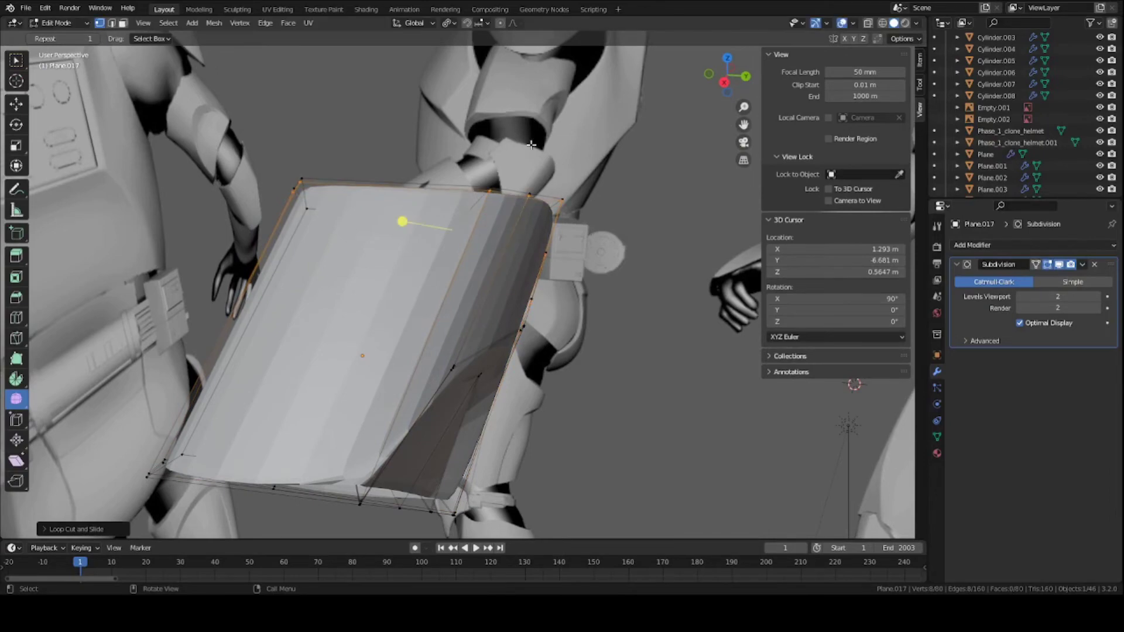
Cut an edge loop around the plate's opening.
mouse_move(522, 155)
middle_down()
mouse_move(539, 184)
mouse_move(372, 232)
mouse_move(381, 219)
mouse_move(343, 199)
middle_up()
key(ctrl+r)
click(316, 209)
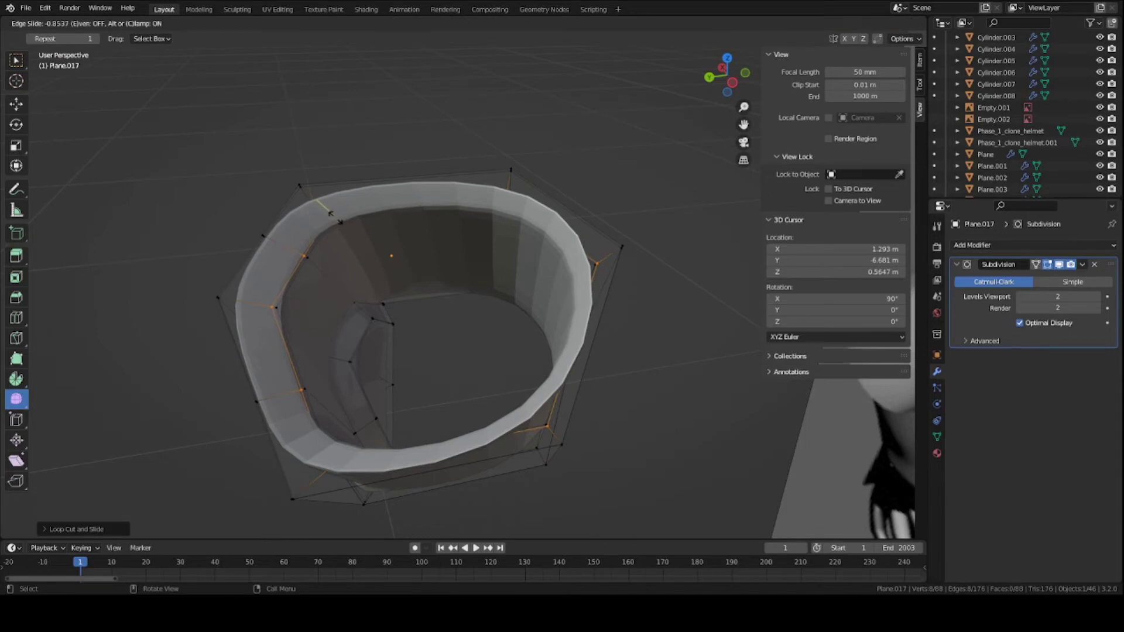
click(330, 211)
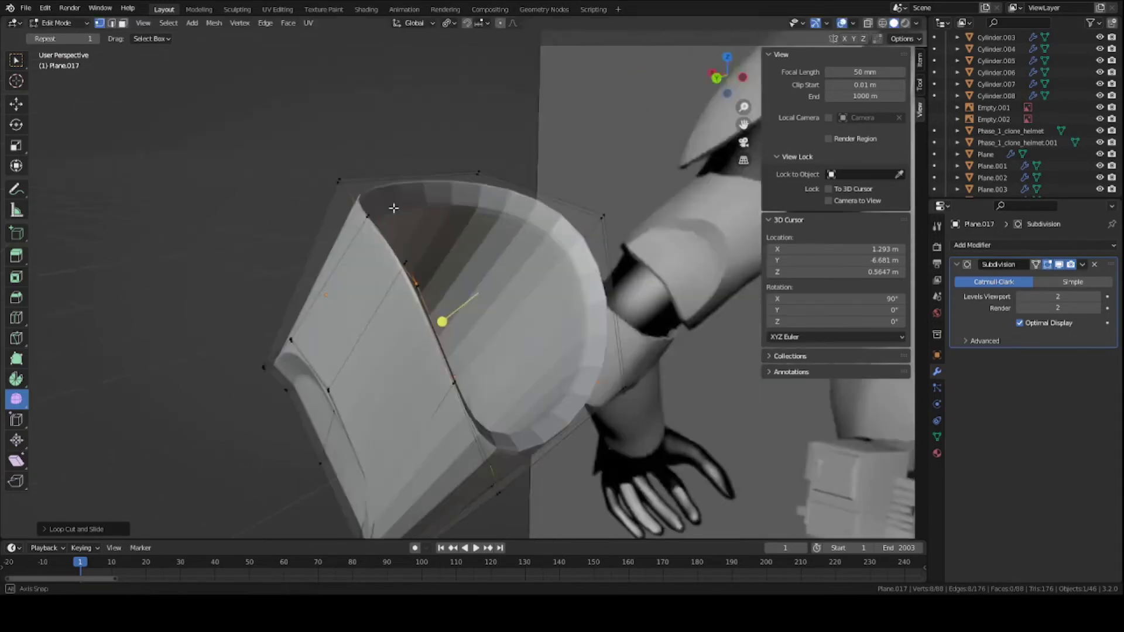
mouse_move(331, 211)
middle_down()
mouse_move(572, 151)
mouse_move(501, 196)
mouse_move(524, 179)
mouse_move(466, 194)
mouse_move(527, 235)
middle_up()
key(Tab)
scroll(527, 235, up, 3)
Preview viewport subdivision at Levels 3, then set it back to 2.
key(Tab)
scroll(523, 246, up, 2)
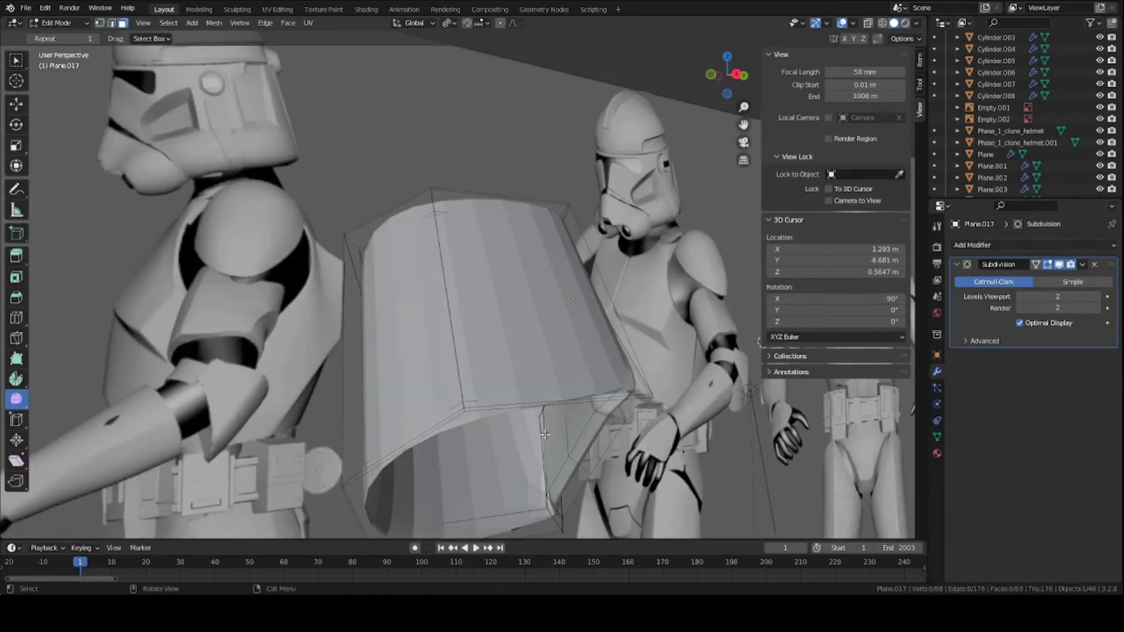
mouse_move(545, 433)
middle_down()
mouse_move(577, 359)
mouse_move(611, 328)
middle_up()
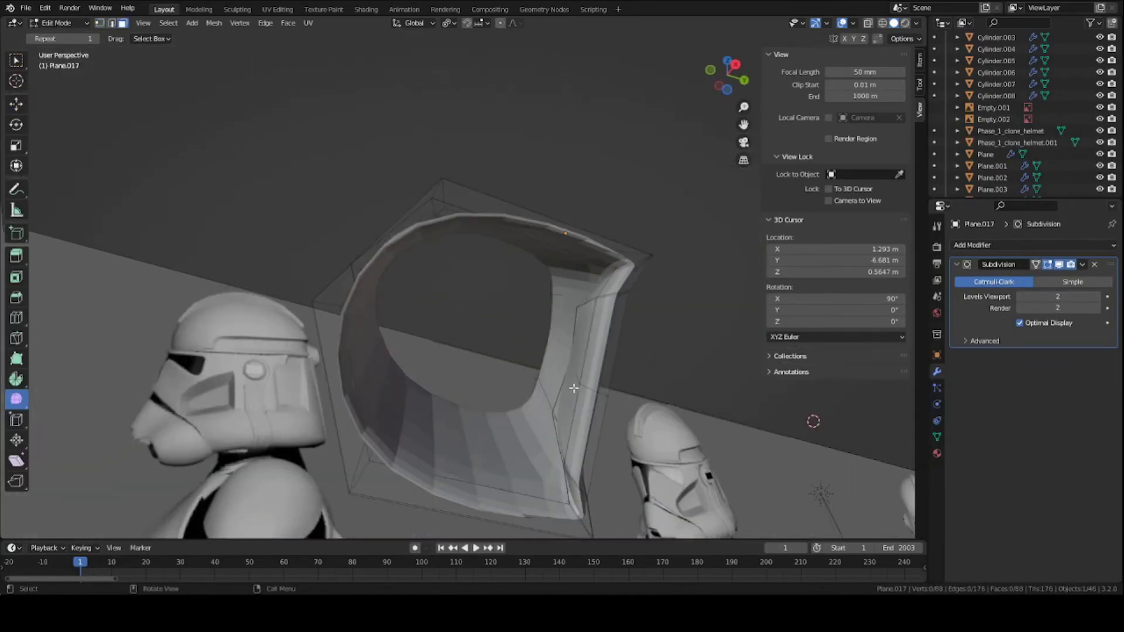
middle_drag(574, 387, 612, 347)
middle_drag(600, 416, 768, 333)
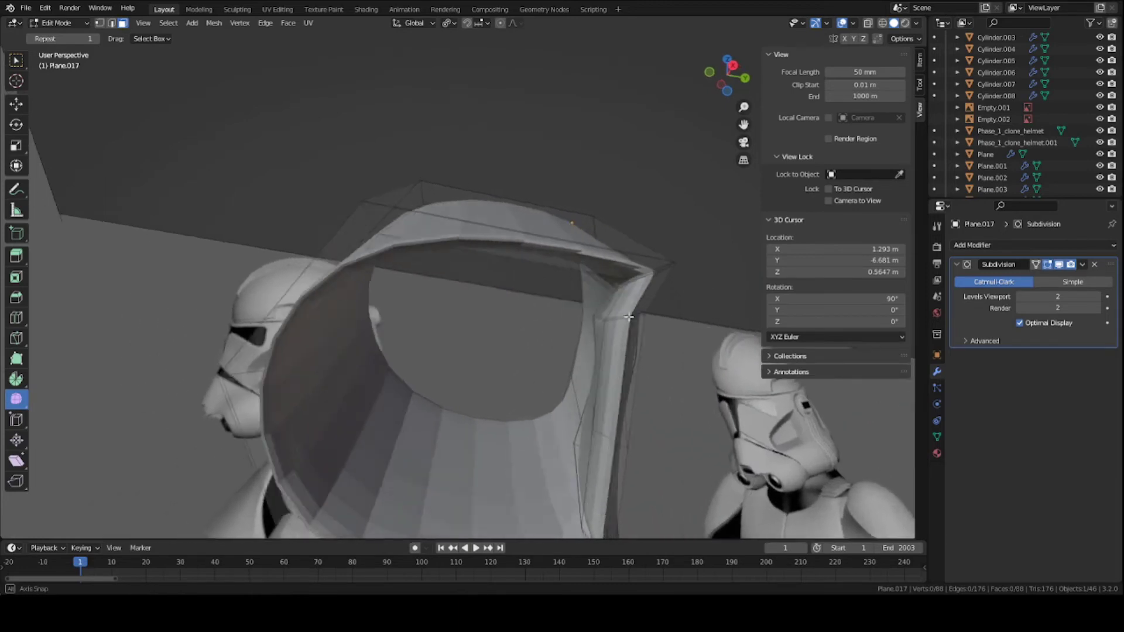
click(1100, 299)
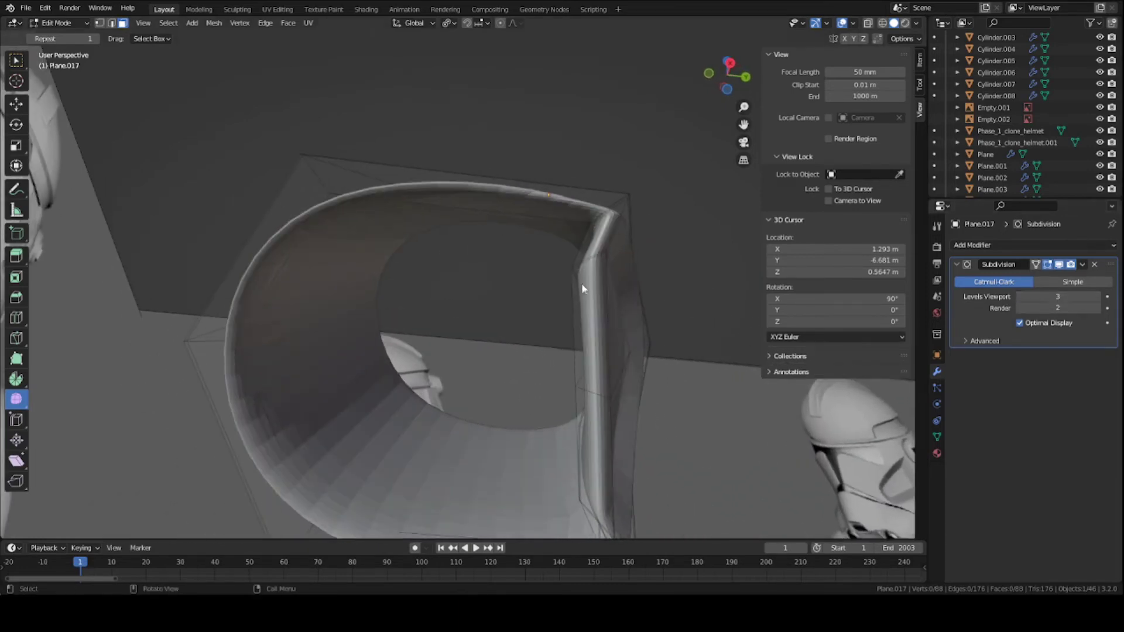
middle_drag(581, 283, 496, 307)
click(1020, 298)
key(Tab)
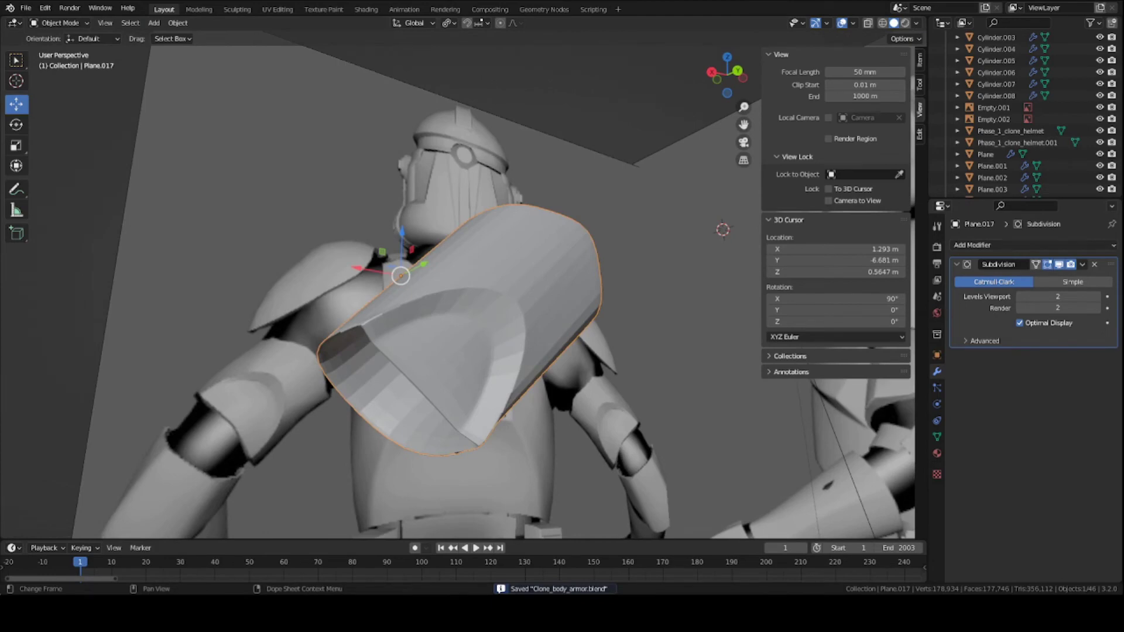
Circle-select the plate's side faces and apply Smooth Vertices to them.
middle_drag(563, 316, 492, 308)
mouse_move(435, 465)
middle_down()
mouse_move(524, 394)
mouse_move(473, 378)
middle_up()
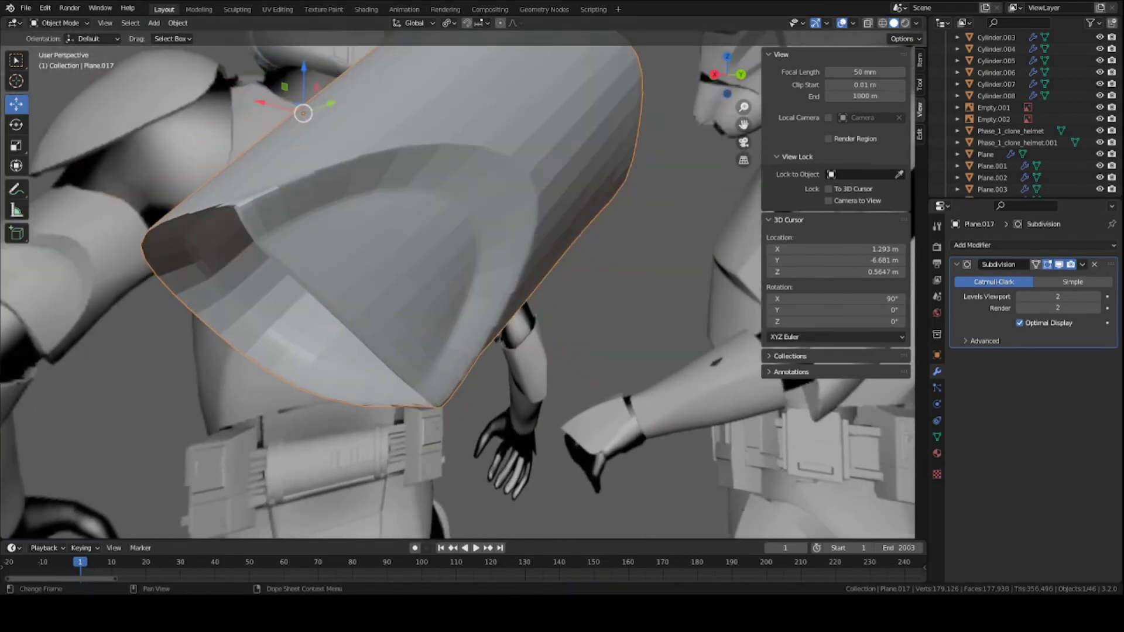
key(Tab)
mouse_move(304, 211)
middle_down()
mouse_move(290, 192)
mouse_move(8, 398)
mouse_move(449, 201)
middle_up()
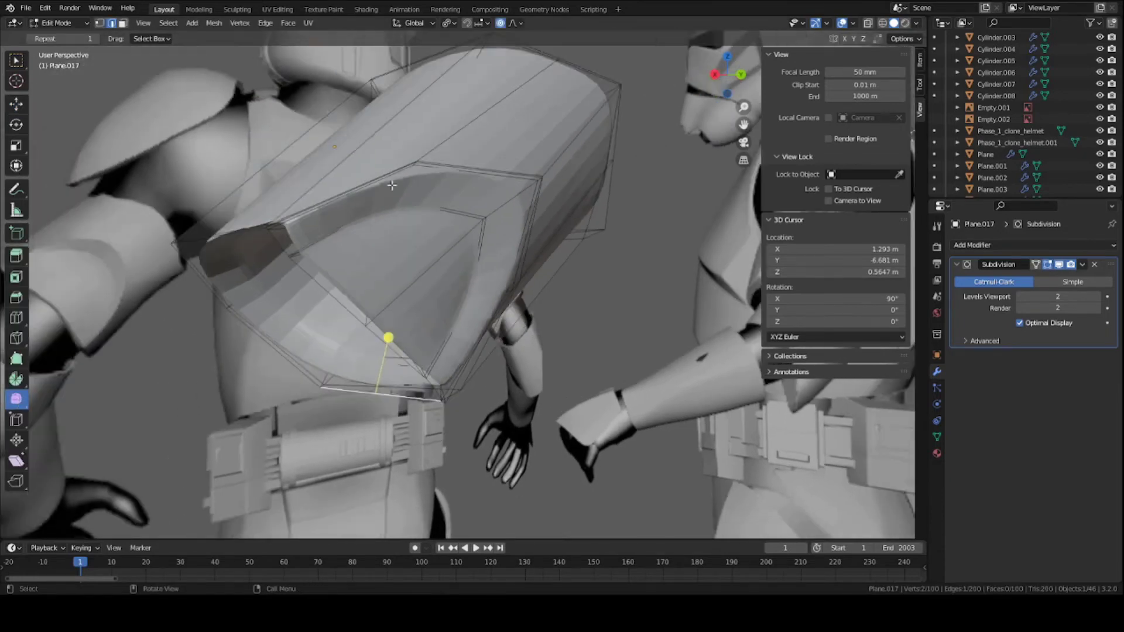
scroll(448, 201, down, 3)
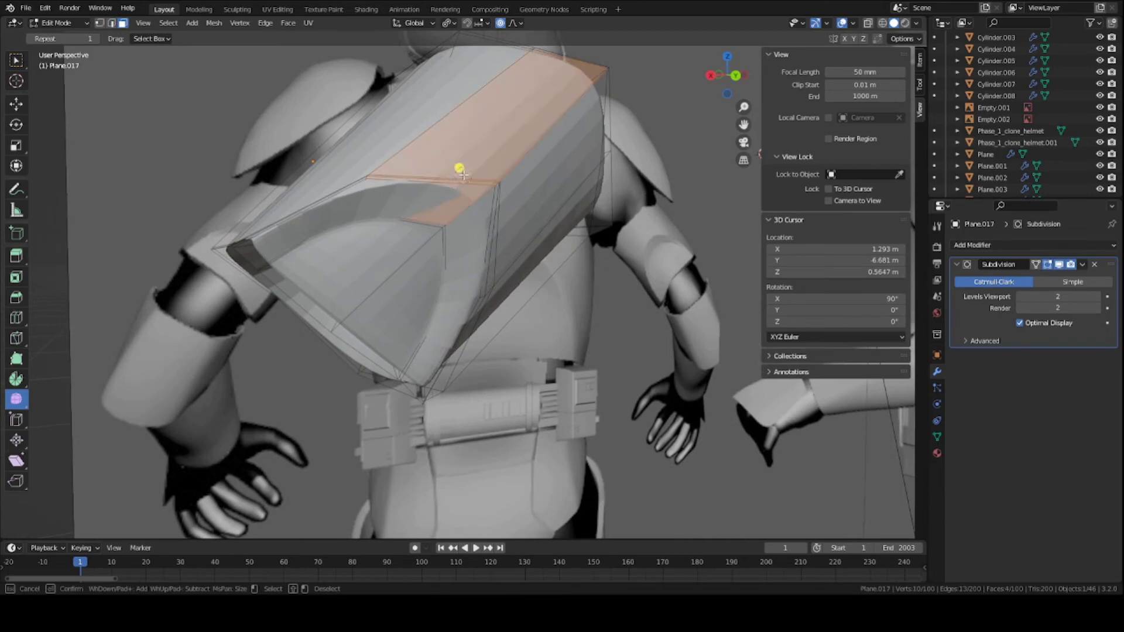
drag(462, 173, 483, 213)
mouse_move(480, 210)
middle_down()
mouse_move(446, 184)
mouse_move(442, 237)
middle_up()
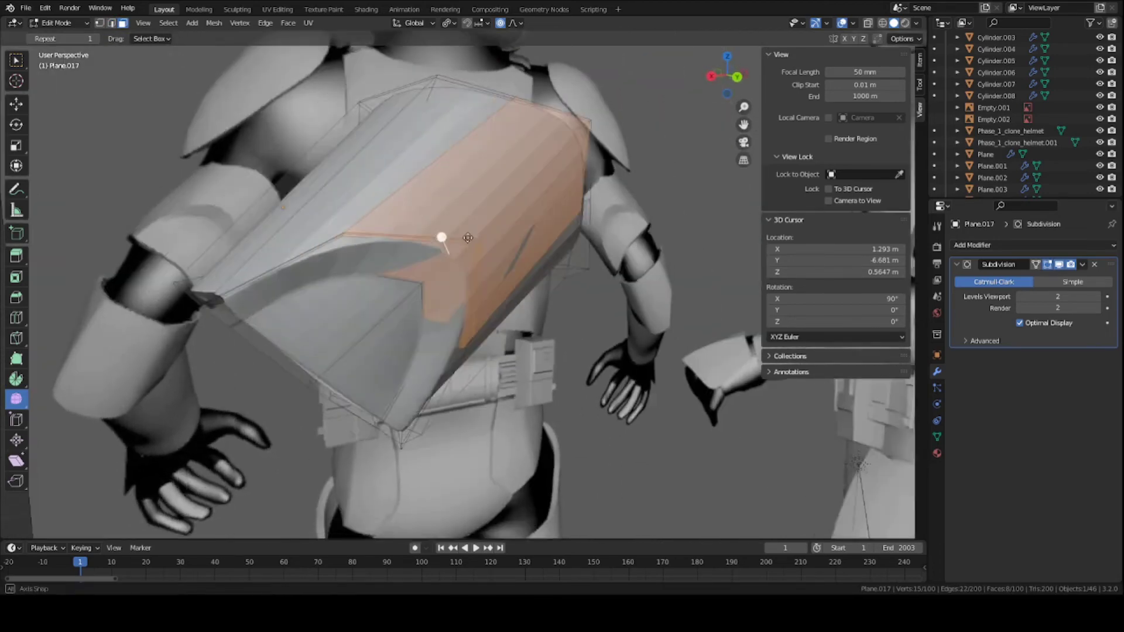
scroll(431, 224, up, 3)
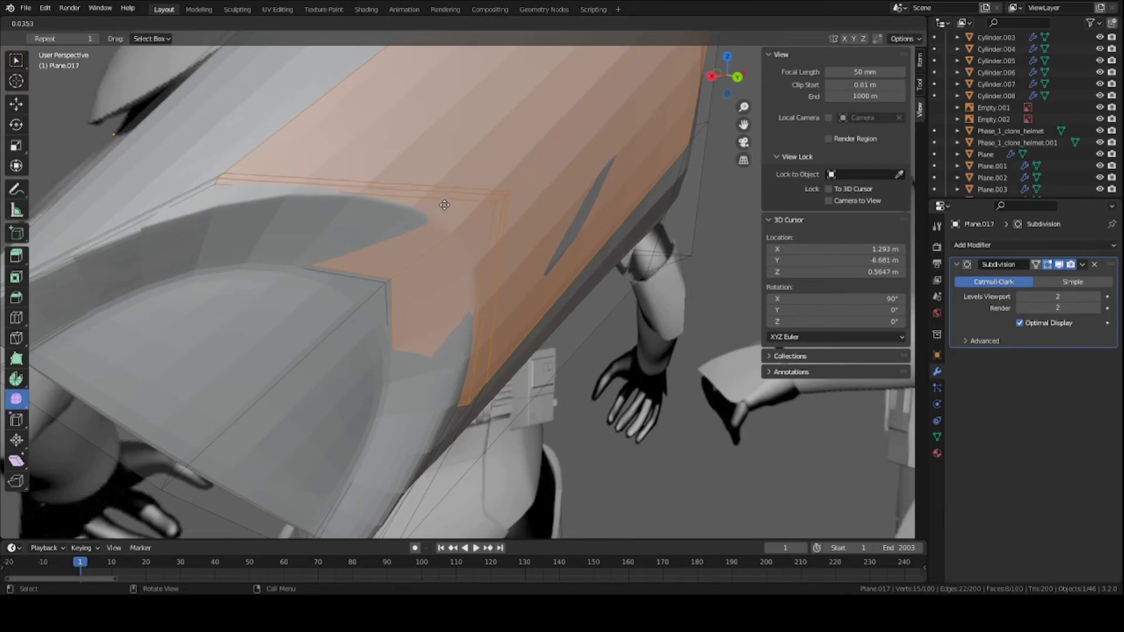
click(496, 205)
scroll(495, 205, down, 2)
Select the faces along the plate's lower rim.
mouse_move(434, 208)
middle_down()
mouse_move(442, 238)
mouse_move(504, 234)
mouse_move(447, 227)
middle_up()
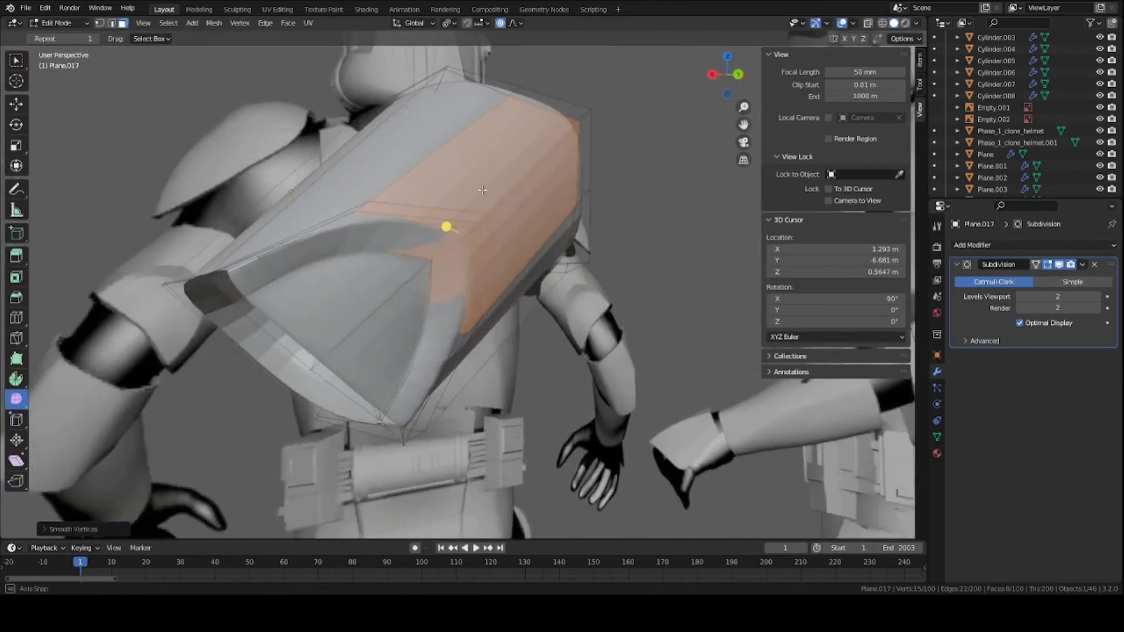
key(Tab)
mouse_move(482, 190)
middle_down()
mouse_move(460, 194)
mouse_move(532, 174)
mouse_move(510, 211)
mouse_move(532, 230)
mouse_move(522, 346)
mouse_move(522, 333)
mouse_move(534, 393)
middle_up()
key(Tab)
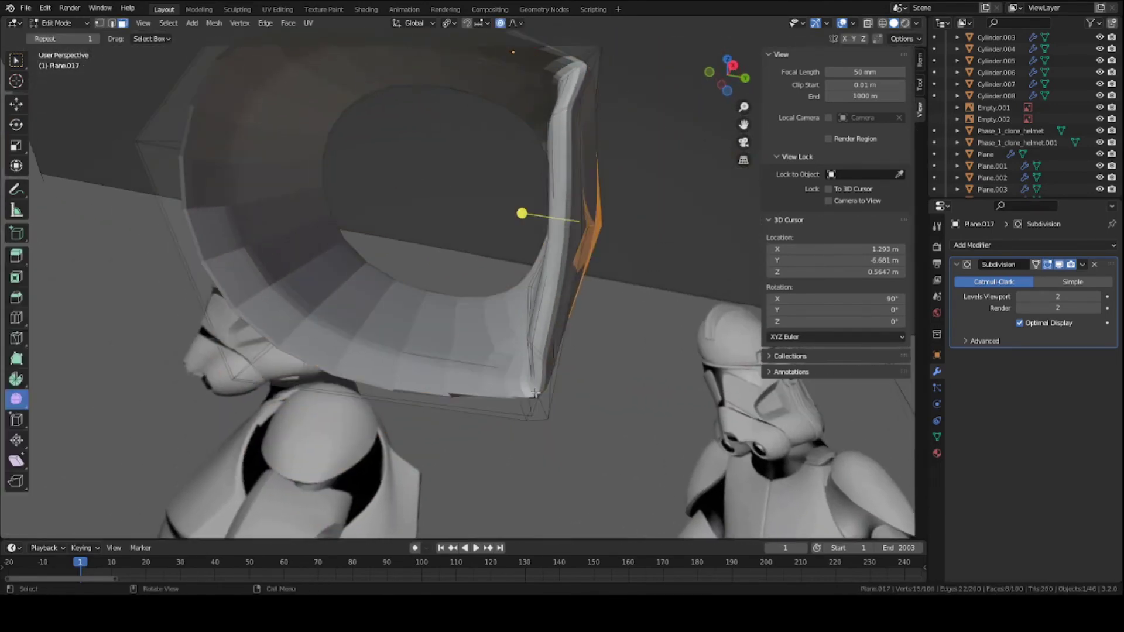
drag(531, 373, 482, 375)
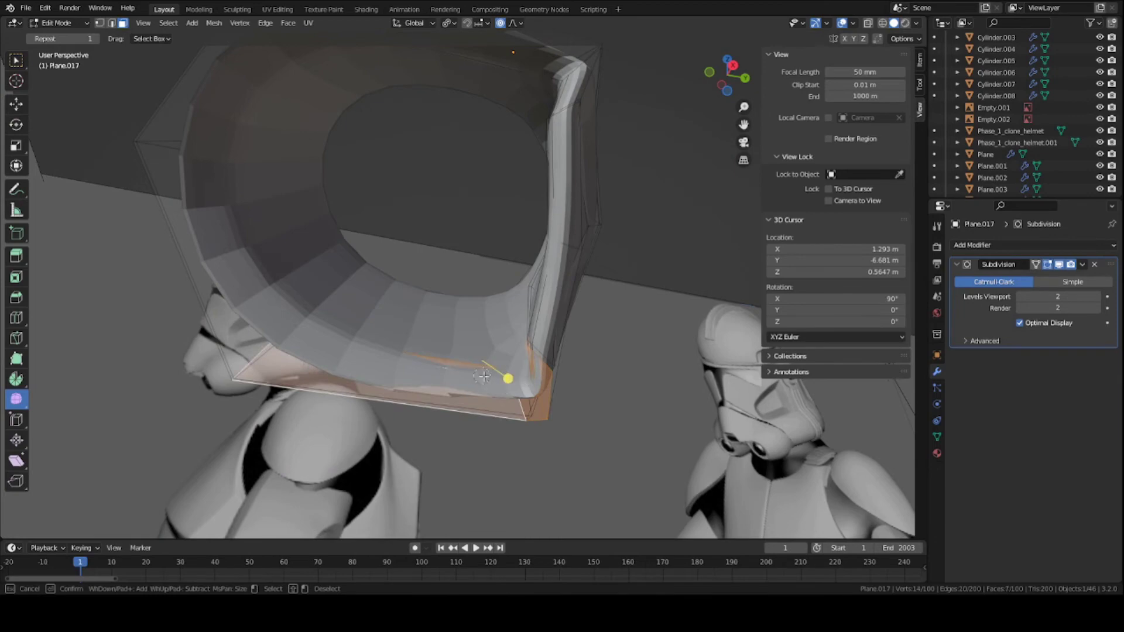
mouse_move(539, 351)
middle_down()
mouse_move(535, 364)
mouse_move(572, 371)
mouse_move(566, 337)
mouse_move(504, 292)
mouse_move(405, 332)
mouse_move(417, 339)
mouse_move(403, 405)
mouse_move(417, 376)
mouse_move(433, 396)
mouse_move(440, 383)
mouse_move(415, 404)
mouse_move(405, 350)
mouse_move(403, 397)
mouse_move(347, 498)
mouse_move(446, 433)
mouse_move(559, 413)
mouse_move(444, 375)
mouse_move(448, 494)
mouse_move(650, 527)
middle_up()
key(Tab)
Move a lower-corner vertex with smooth falloff and save the file.
key(Tab)
click(403, 322)
key(Tab)
key(Tab)
key(1)
key(g)
click(398, 460)
key(Tab)
key(ctrl+s)
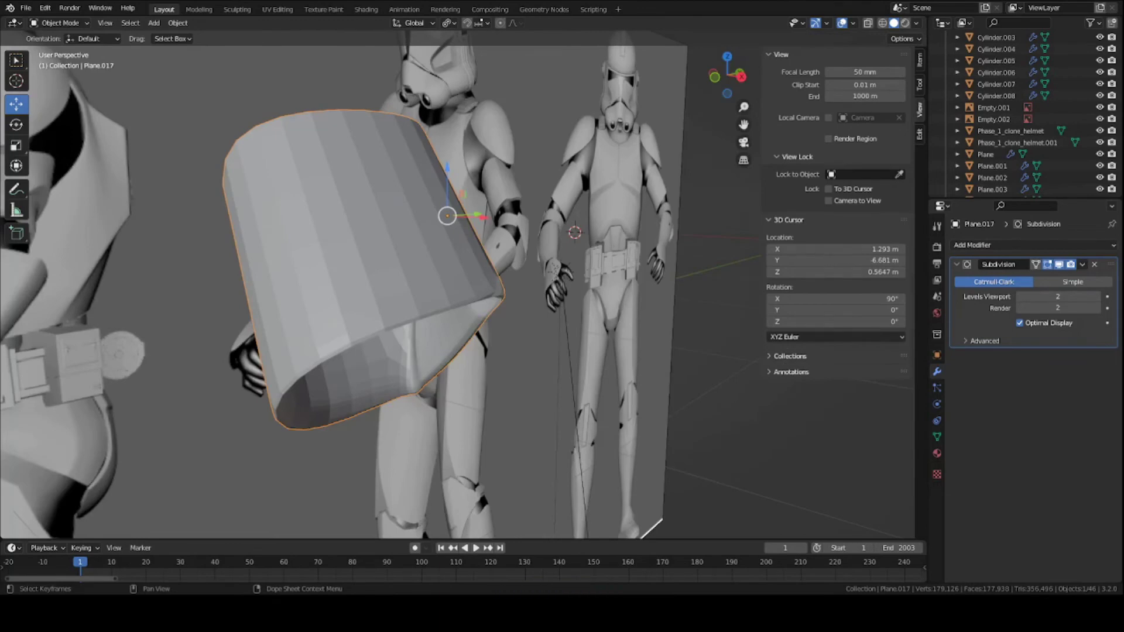
Apply Shade Smooth to the bicep plate through its Object Context Menu.
middle_drag(430, 270, 346, 258)
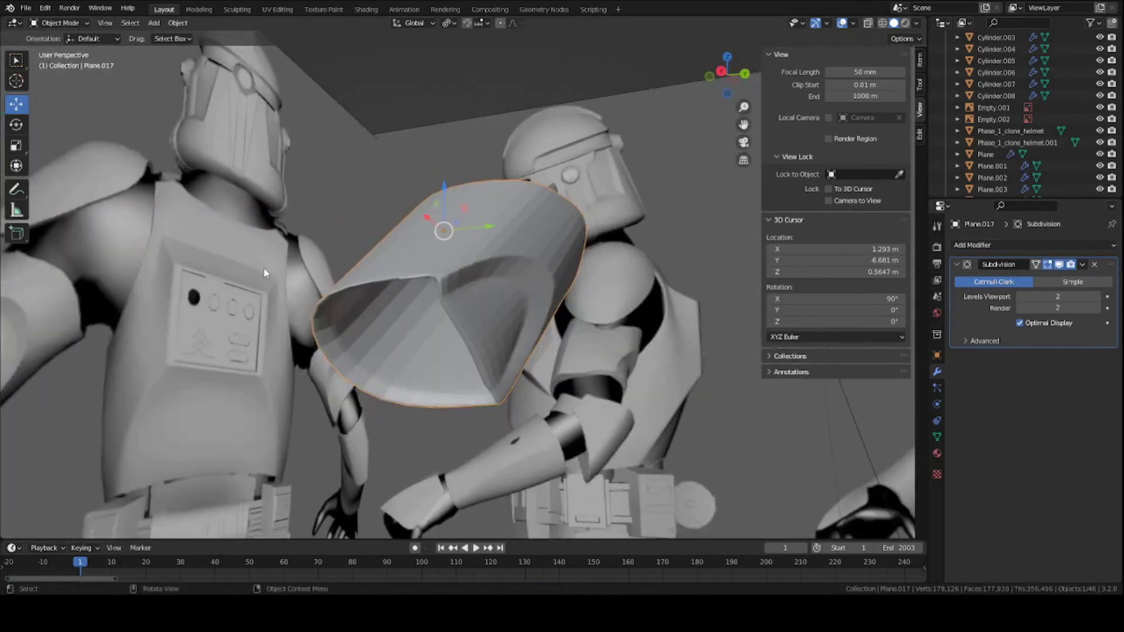
mouse_move(264, 272)
middle_down()
mouse_move(451, 317)
mouse_move(611, 288)
mouse_move(477, 288)
mouse_move(521, 307)
middle_up()
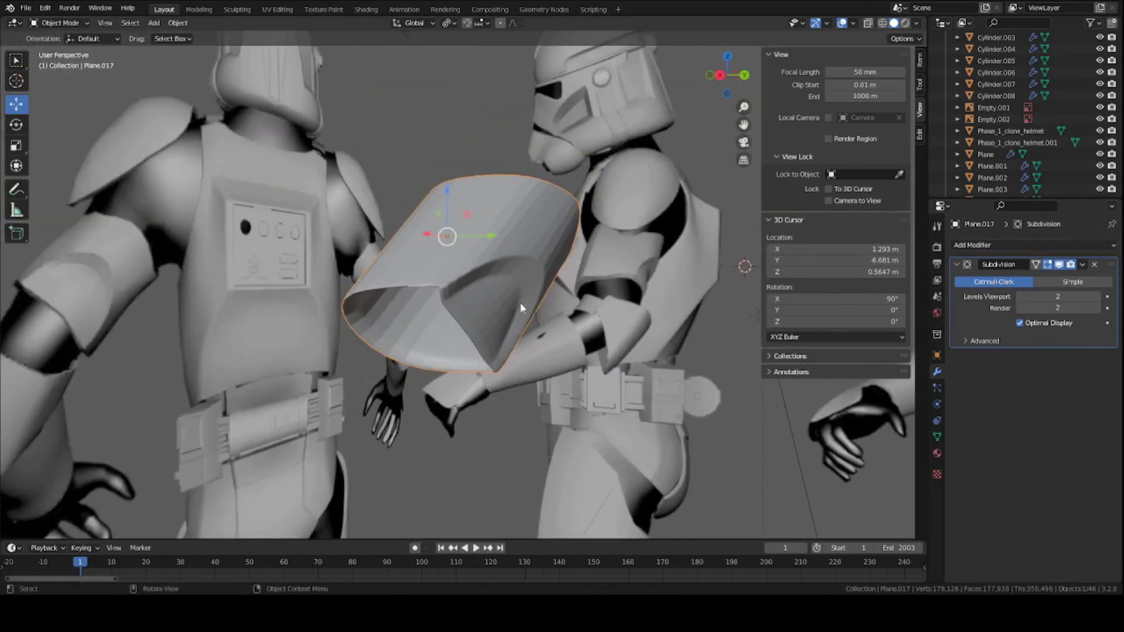
scroll(519, 302, up, 2)
right_click(443, 253)
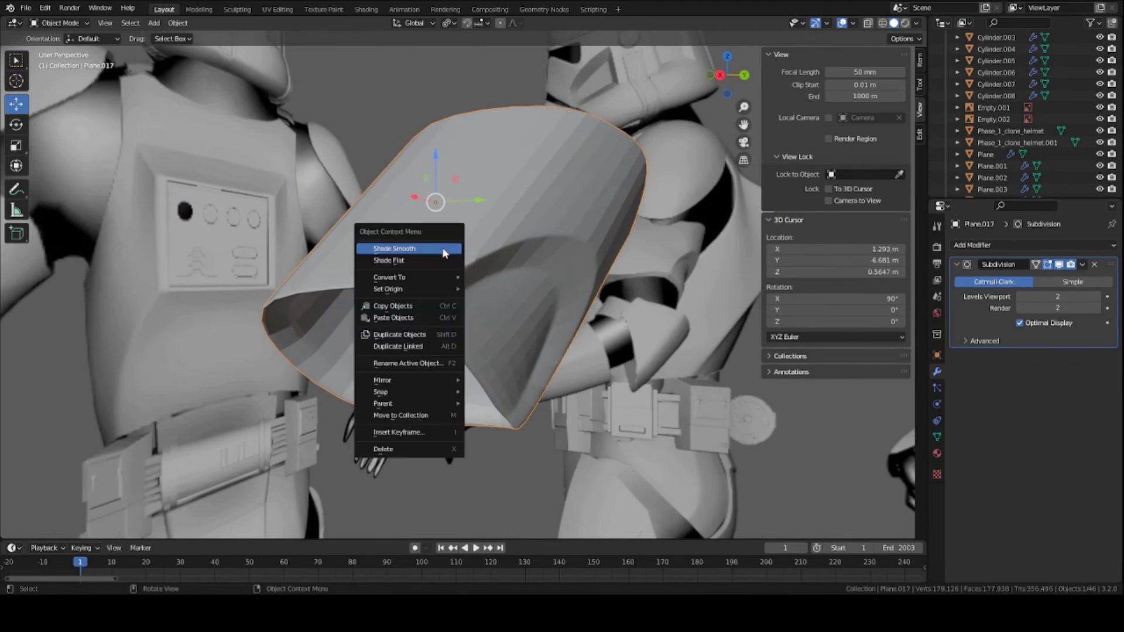
click(443, 253)
mouse_move(495, 251)
middle_down()
mouse_move(402, 295)
mouse_move(477, 312)
mouse_move(652, 307)
mouse_move(419, 275)
mouse_move(511, 320)
middle_up()
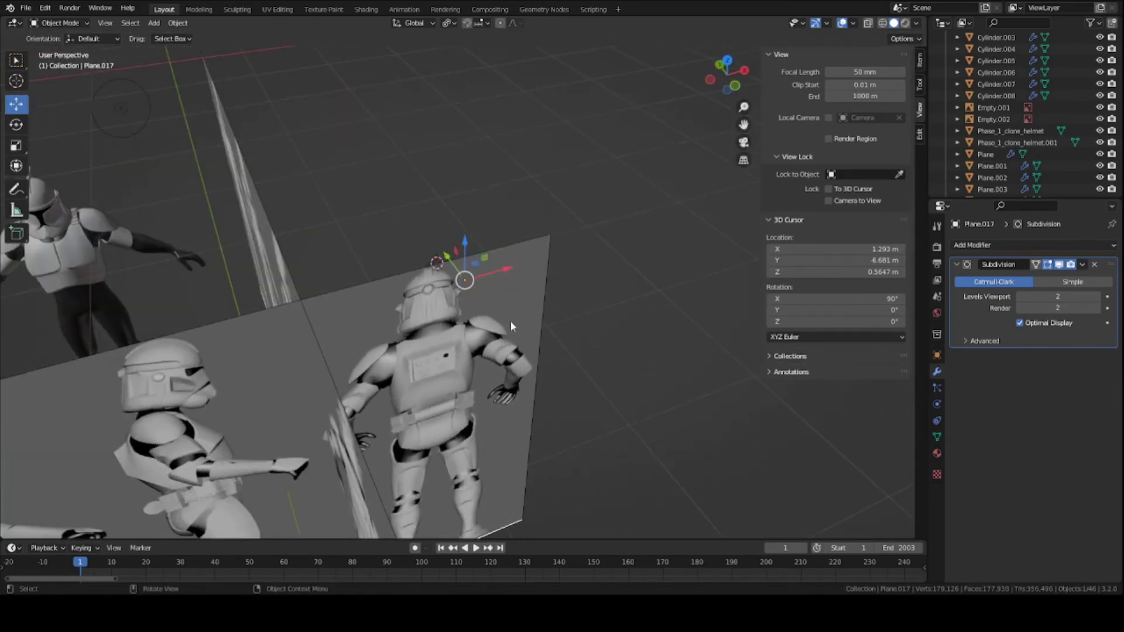
Move the armor plate onto the trooper's upper arm.
key(g)
click(471, 288)
middle_drag(471, 288, 532, 288)
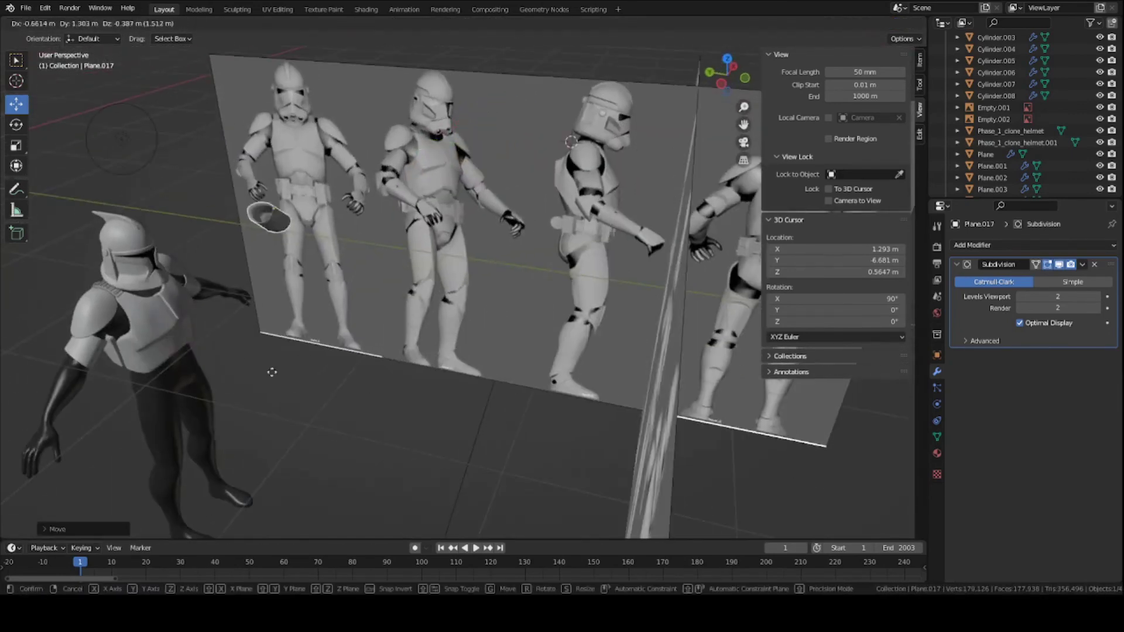
scroll(537, 233, up, 3)
mouse_move(283, 209)
middle_down()
mouse_move(496, 244)
mouse_move(466, 282)
middle_up()
scroll(463, 277, down, 3)
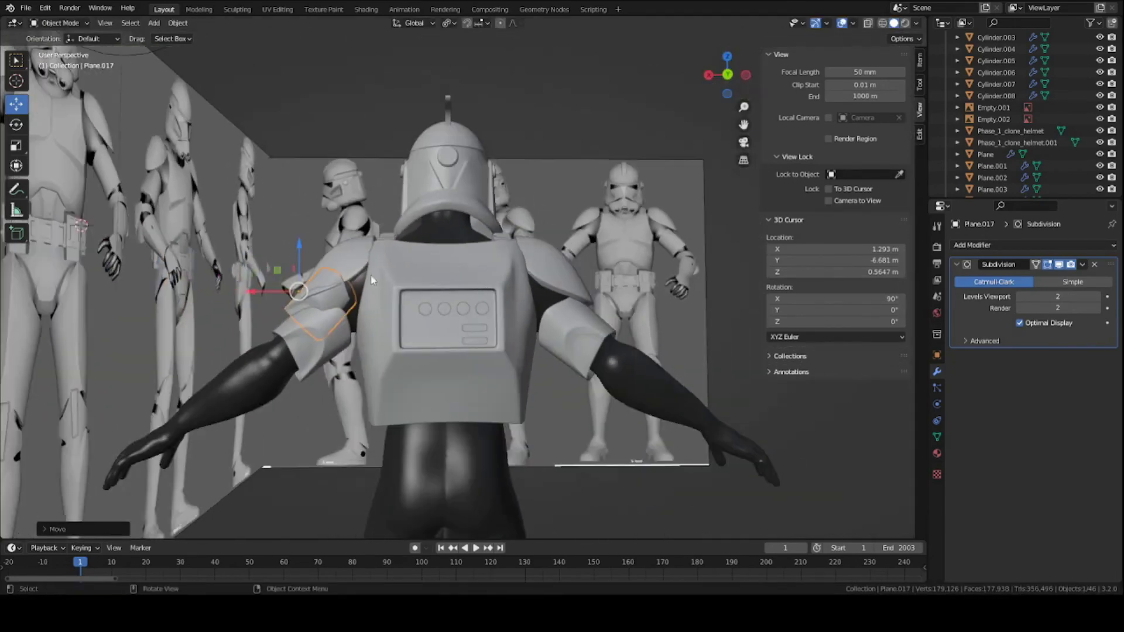
mouse_move(372, 275)
middle_down()
mouse_move(351, 281)
mouse_move(354, 315)
middle_up()
key(g)
click(361, 285)
scroll(361, 284, up, 2)
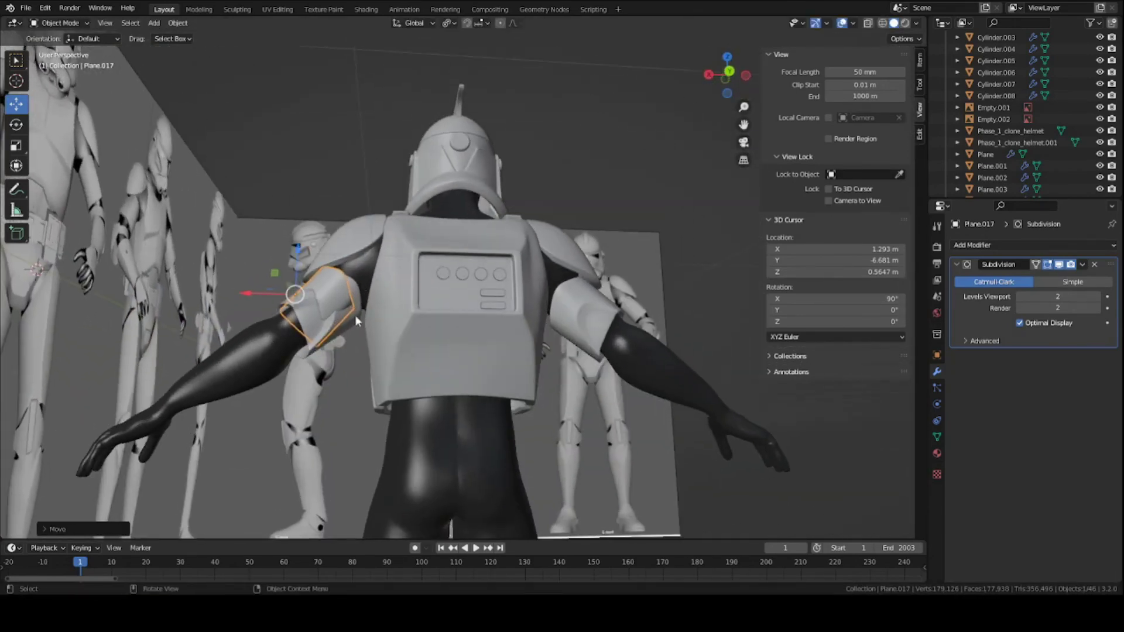
scroll(611, 316, up, 2)
scroll(734, 319, up, 2)
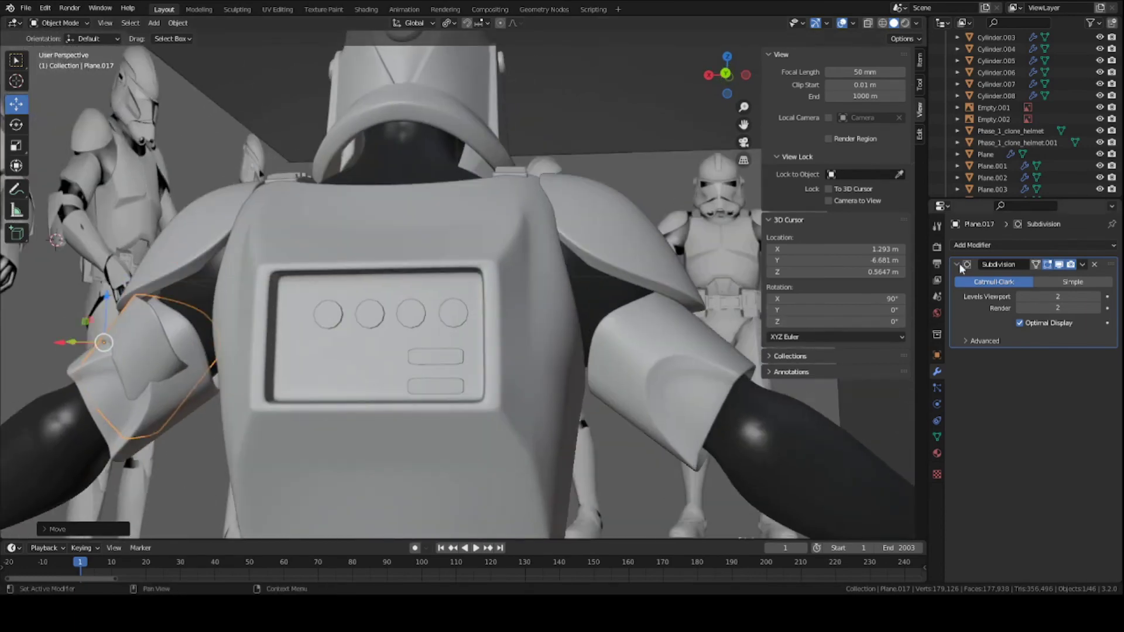
Add a Mirror modifier using rigged_basemesh as mirror object, then rescale the plates.
click(966, 245)
click(892, 383)
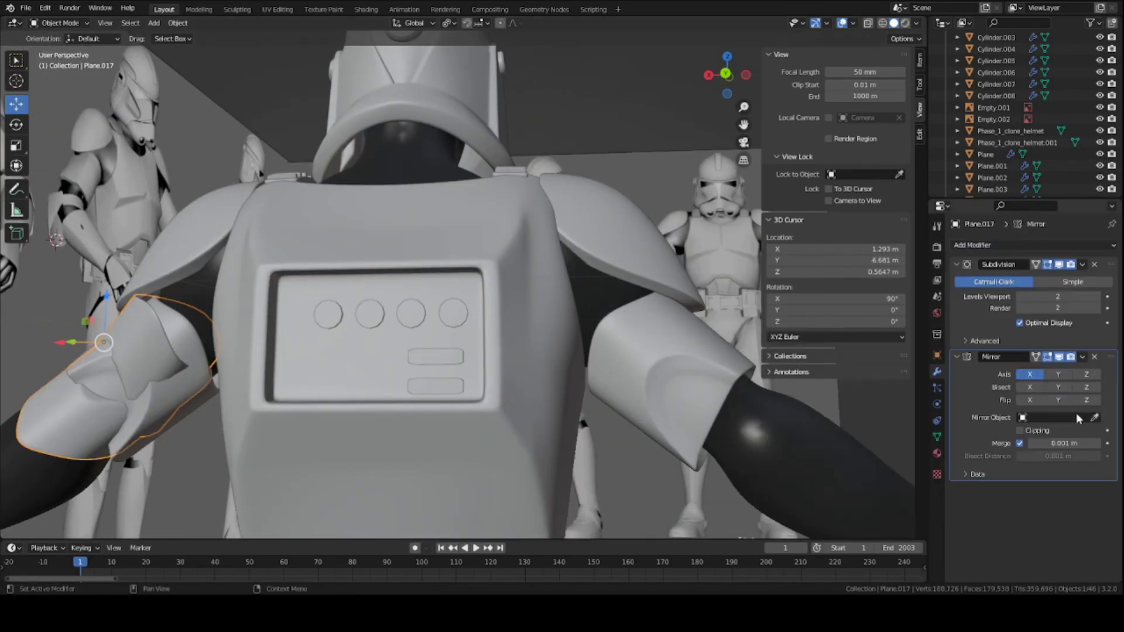
click(407, 153)
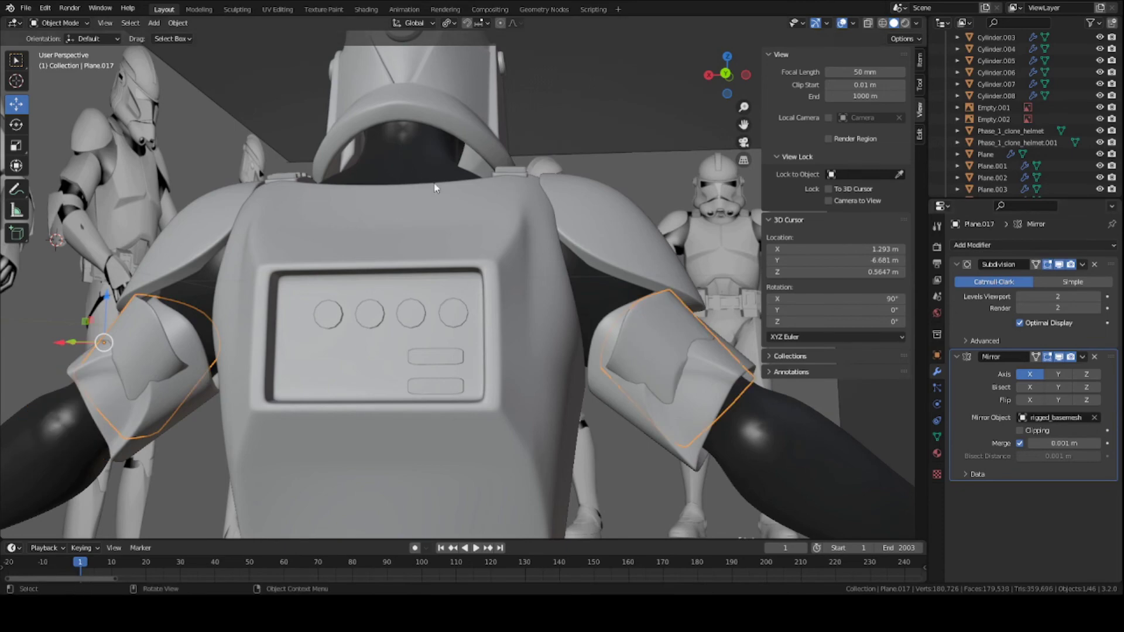
scroll(407, 154, down, 3)
scroll(407, 154, up, 2)
key(s)
key(Return)
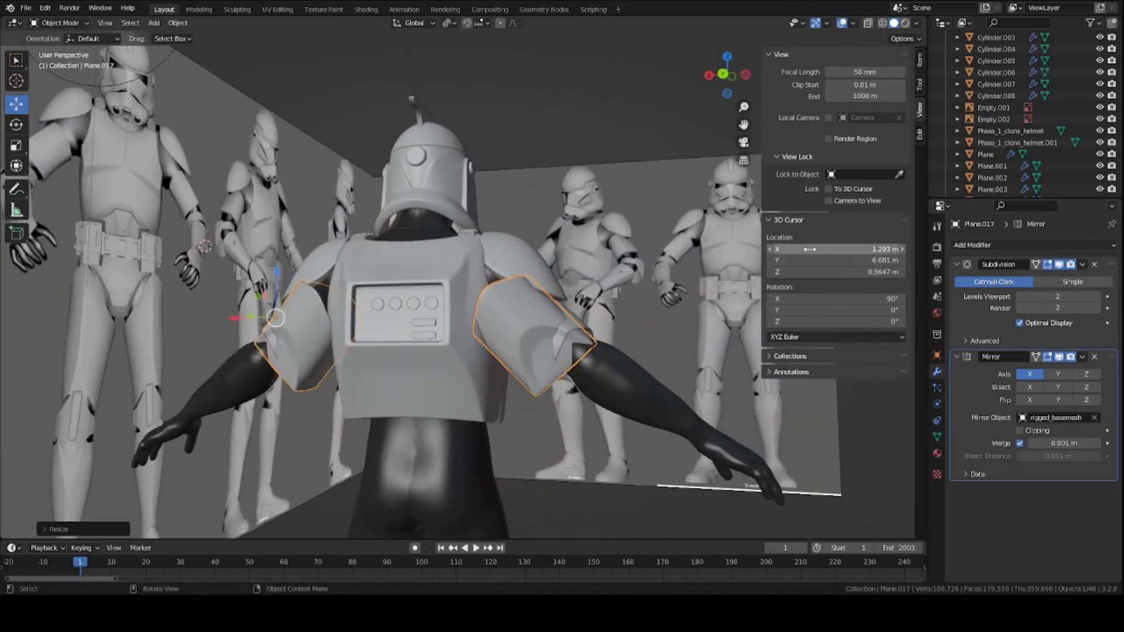
mouse_move(416, 257)
middle_down()
mouse_move(318, 251)
mouse_move(371, 260)
middle_up()
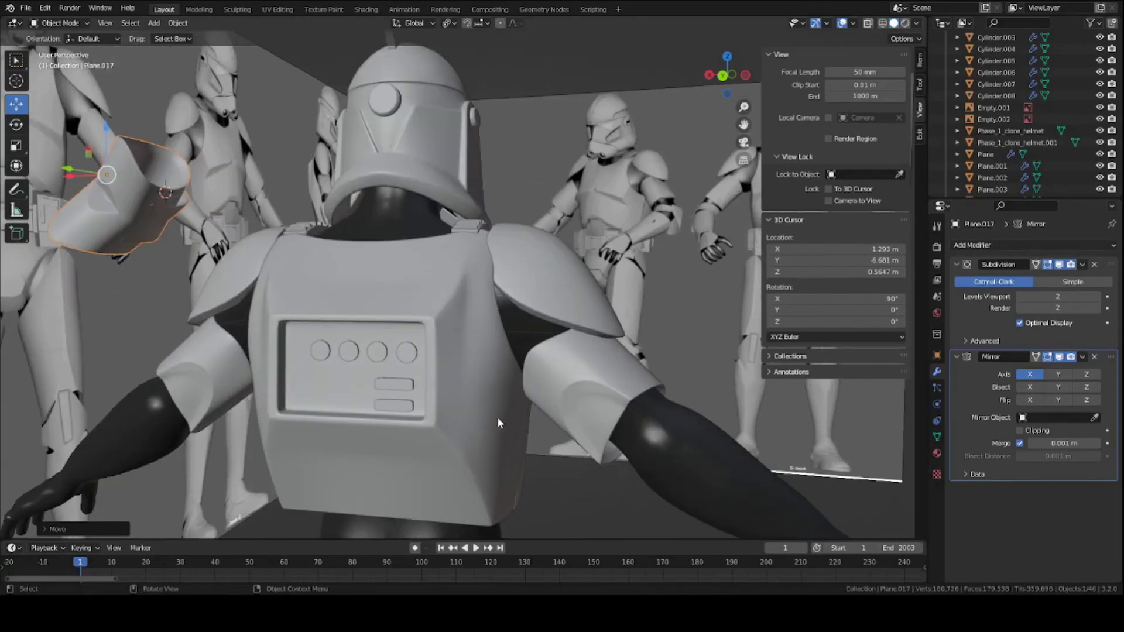
mouse_move(497, 417)
middle_down()
mouse_move(487, 404)
mouse_move(529, 386)
mouse_move(459, 397)
mouse_move(498, 354)
mouse_move(600, 371)
mouse_move(480, 333)
mouse_move(450, 337)
middle_up()
Select the rigged_basemesh body and save the file.
click(501, 366)
key(ctrl+s)
scroll(521, 325, up, 3)
mouse_move(521, 325)
middle_down()
mouse_move(513, 308)
mouse_move(422, 323)
mouse_move(318, 359)
mouse_move(563, 334)
mouse_move(504, 323)
middle_up()
scroll(514, 308, down, 5)
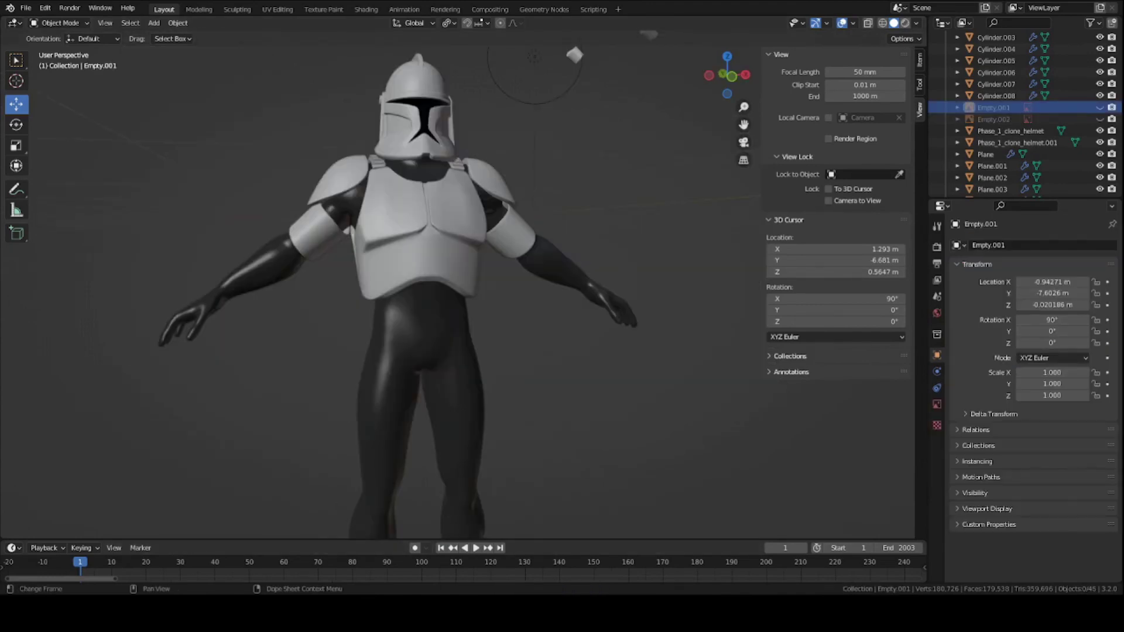
scroll(470, 434, up, 2)
Orbit around the trooper to check the mirrored arm plates from the side and front.
mouse_move(480, 389)
middle_down()
mouse_move(410, 393)
mouse_move(451, 366)
mouse_move(454, 389)
mouse_move(488, 344)
middle_up()
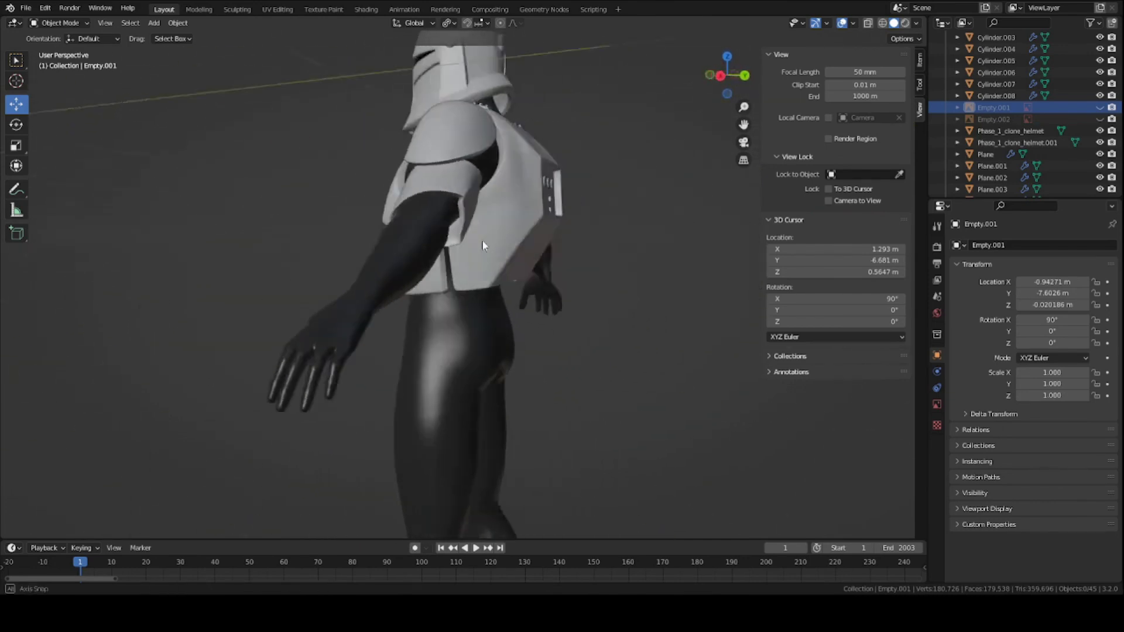
middle_drag(565, 254, 572, 250)
scroll(571, 249, up, 4)
middle_drag(654, 287, 490, 285)
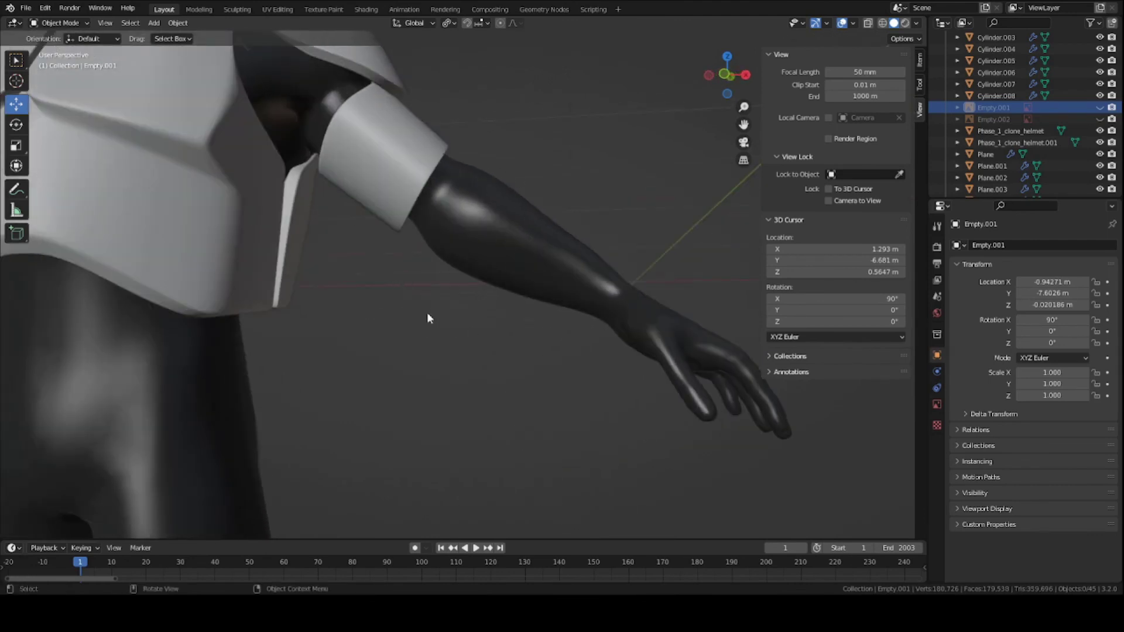
scroll(510, 259, down, 5)
middle_drag(510, 264, 511, 381)
scroll(510, 381, up, 4)
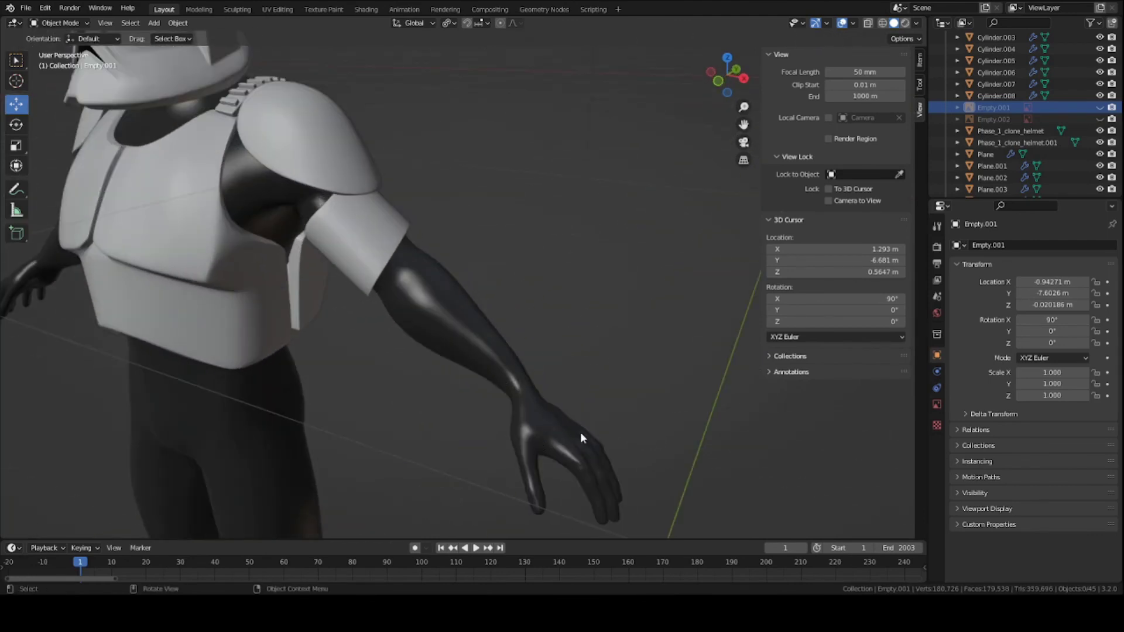
middle_drag(581, 432, 530, 406)
scroll(478, 406, up, 3)
scroll(356, 342, down, 5)
scroll(357, 342, up, 3)
middle_drag(358, 342, 480, 357)
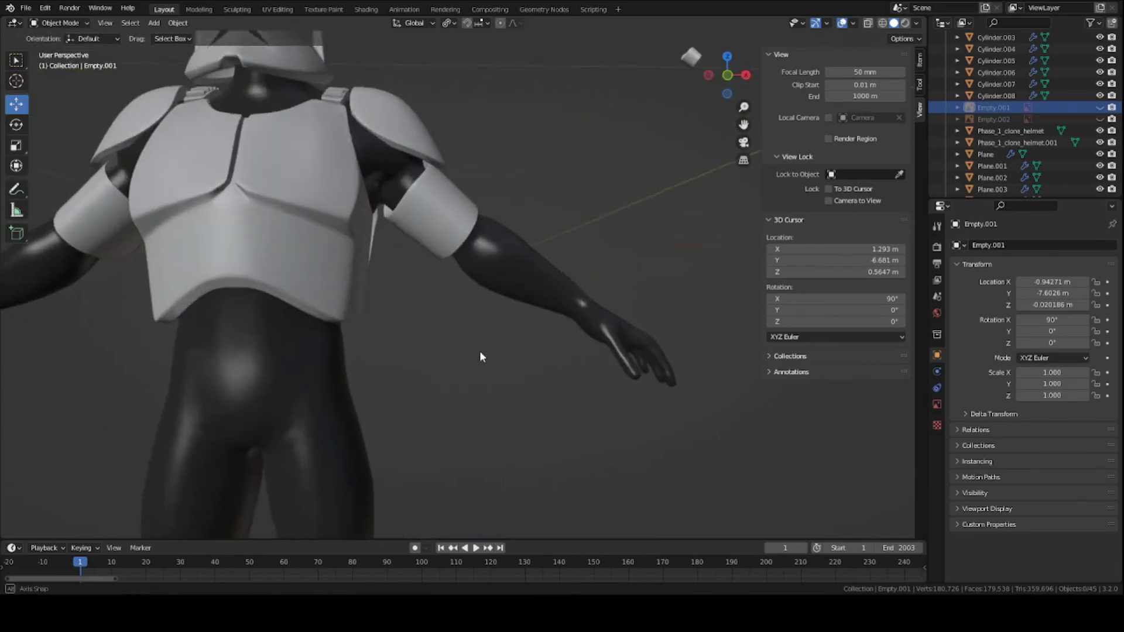
scroll(479, 357, down, 4)
middle_drag(419, 298, 418, 324)
scroll(391, 494, up, 4)
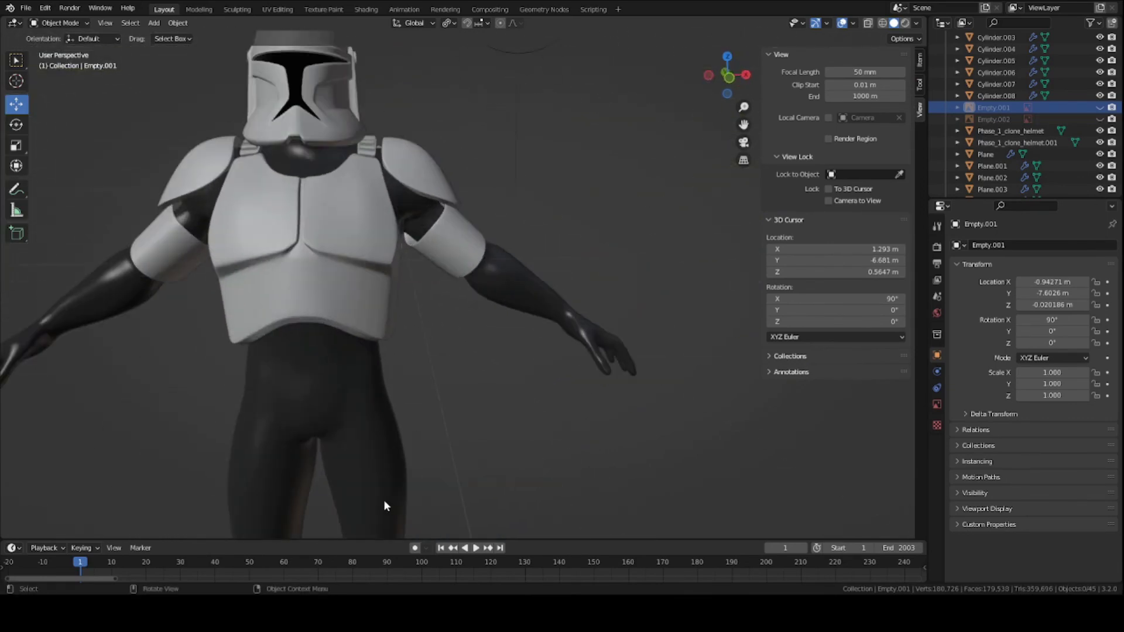